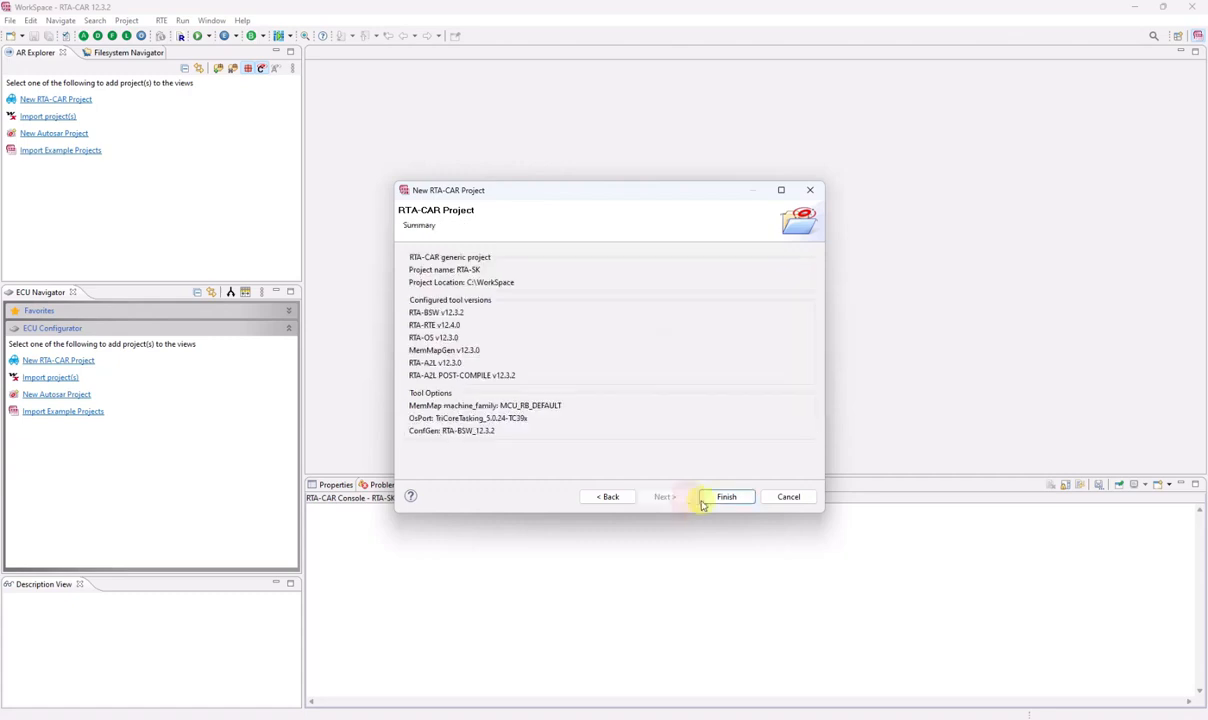
Step: Finish creating the RTA-SK project and expand its Software node in the project tree
click(709, 498)
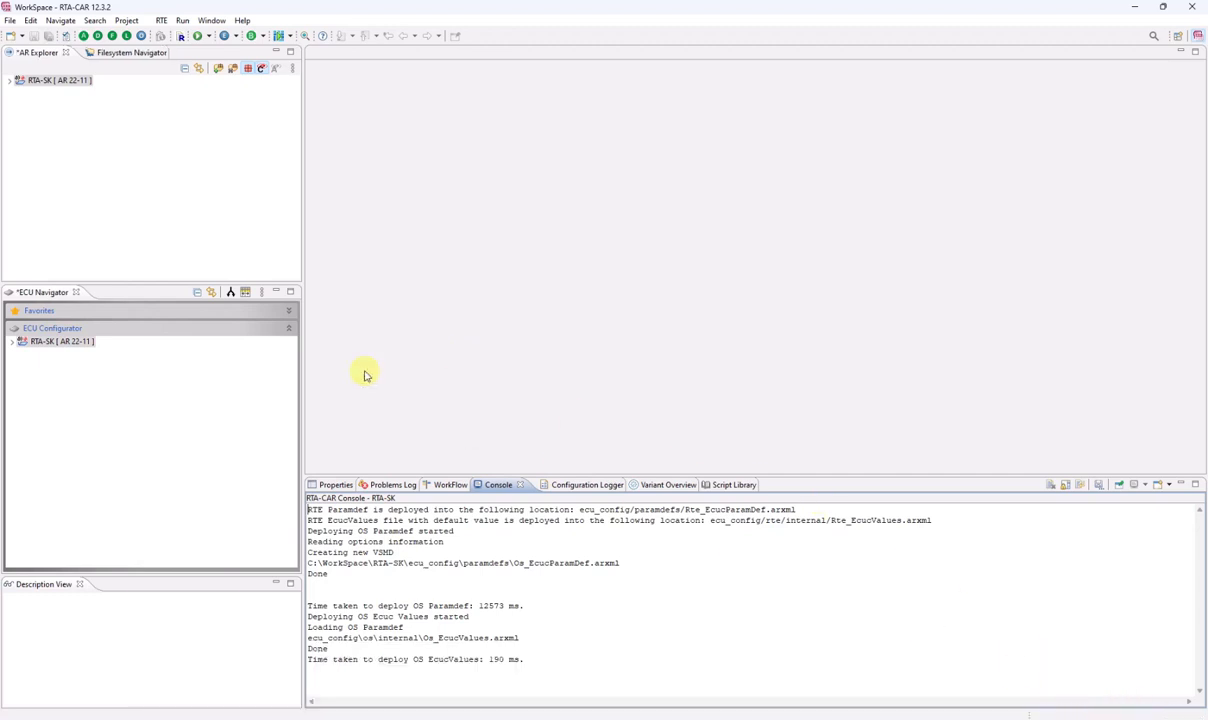
double_click(70, 82)
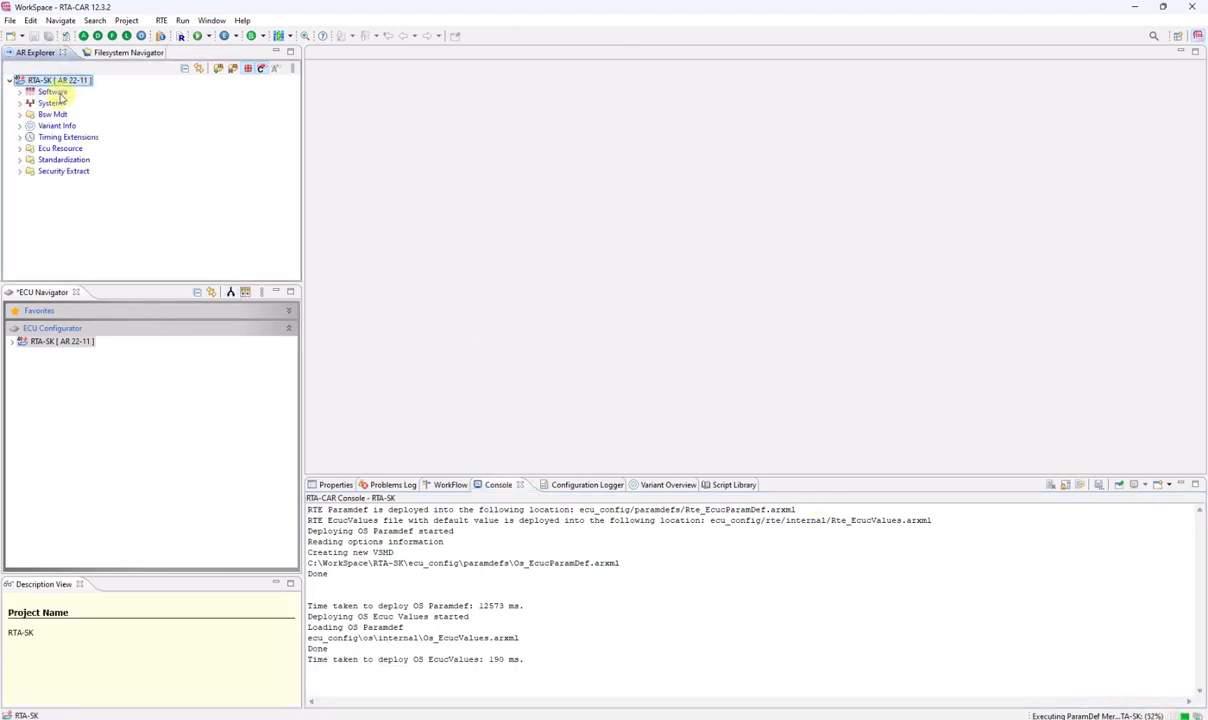
double_click(55, 92)
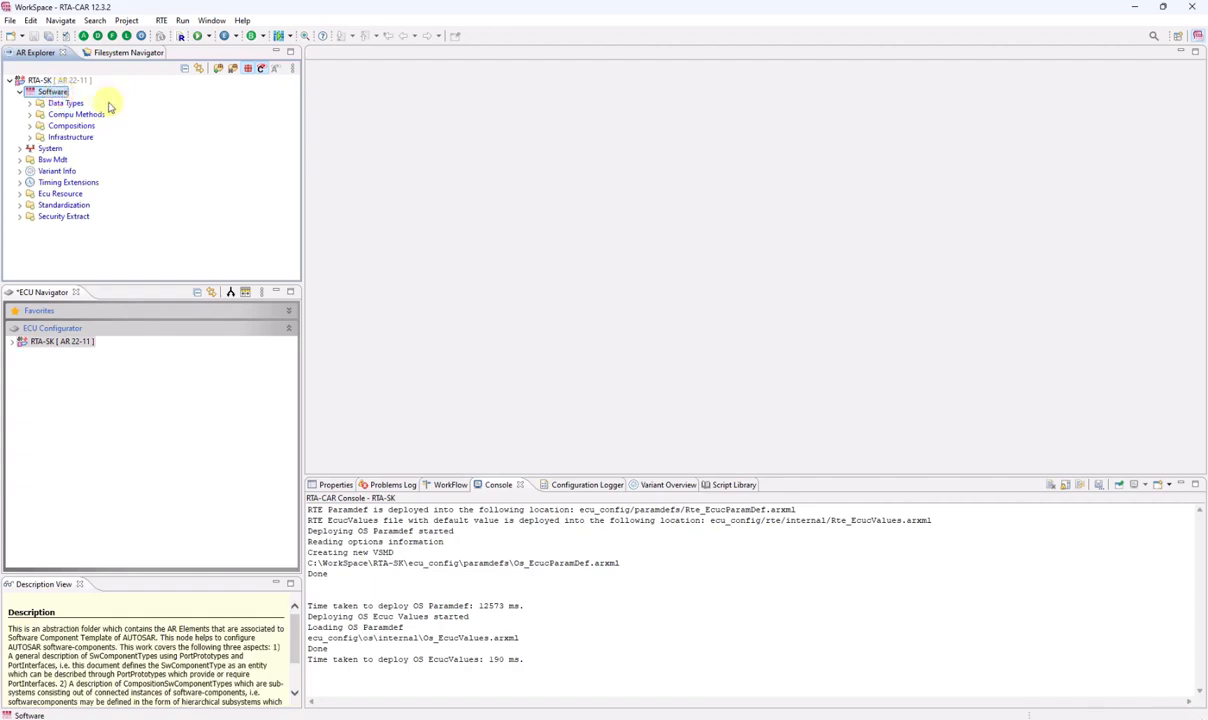
Step: Start a new Sender Receiver Interface element under Software with the short name SR_Interface
right_click(66, 97)
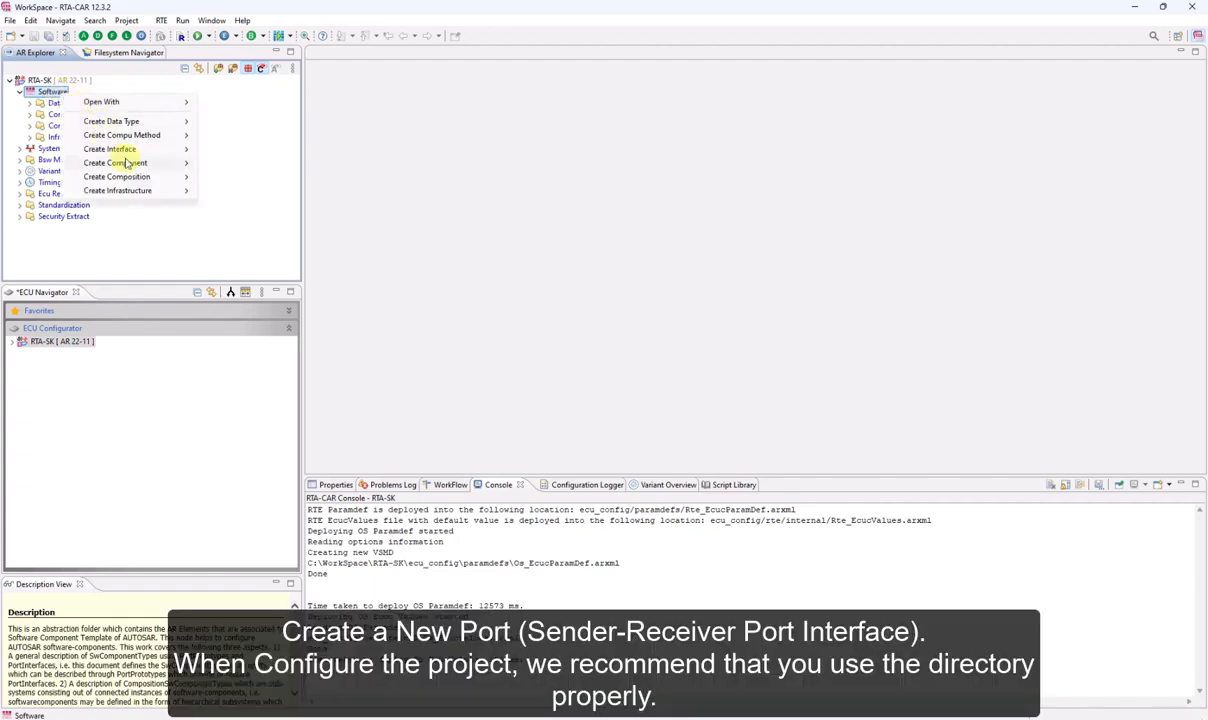
mouse_move(132, 150)
mouse_move(240, 150)
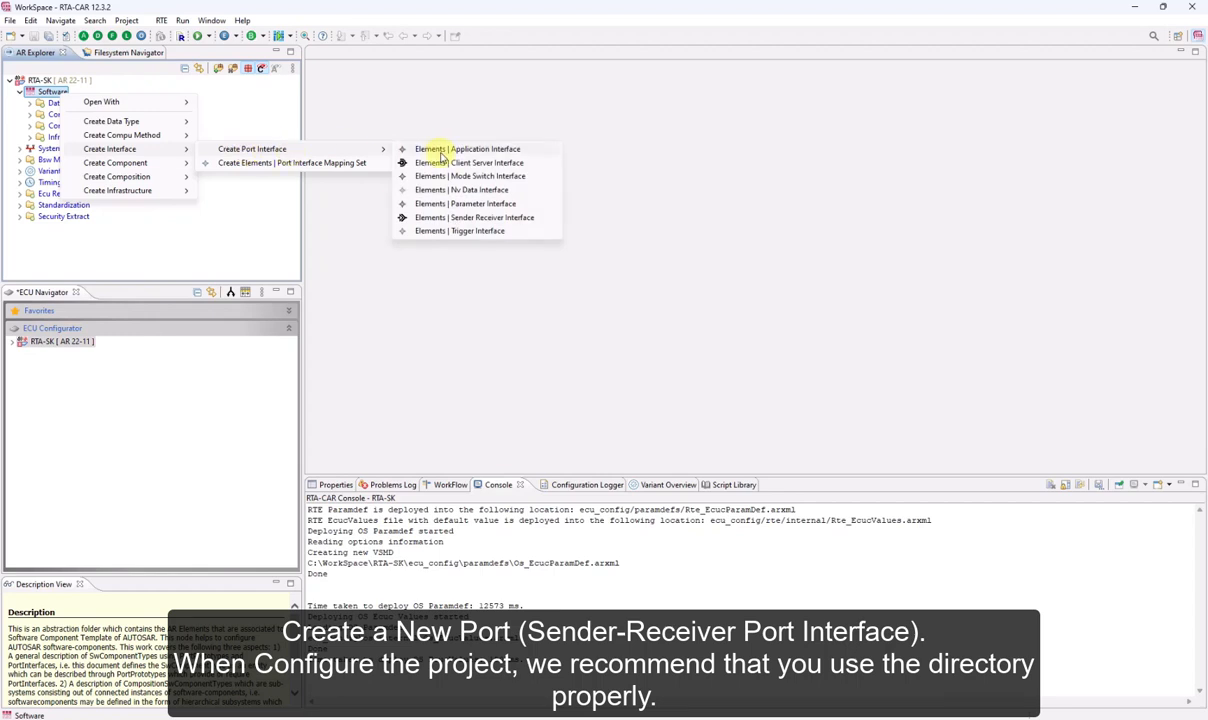
click(493, 217)
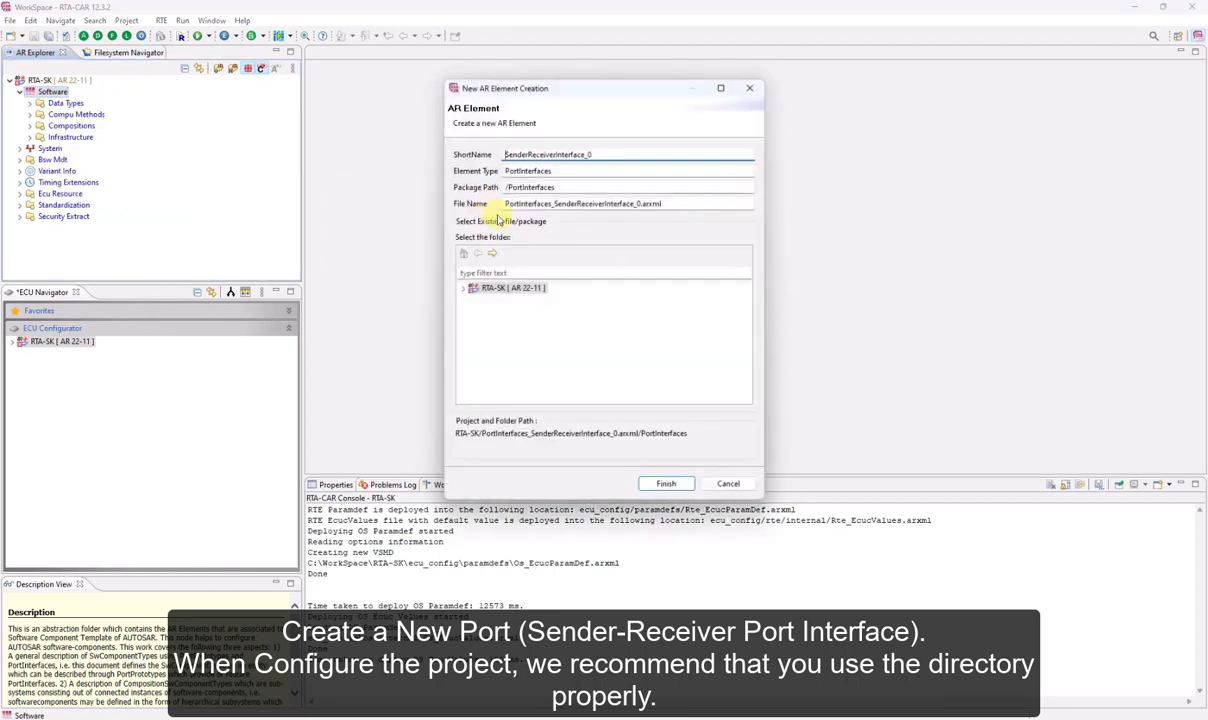
key(ctrl+a)
text(SR)
Step: Set the interface's file name to asw_config/Interfaces.arxml and create the element
click(464, 288)
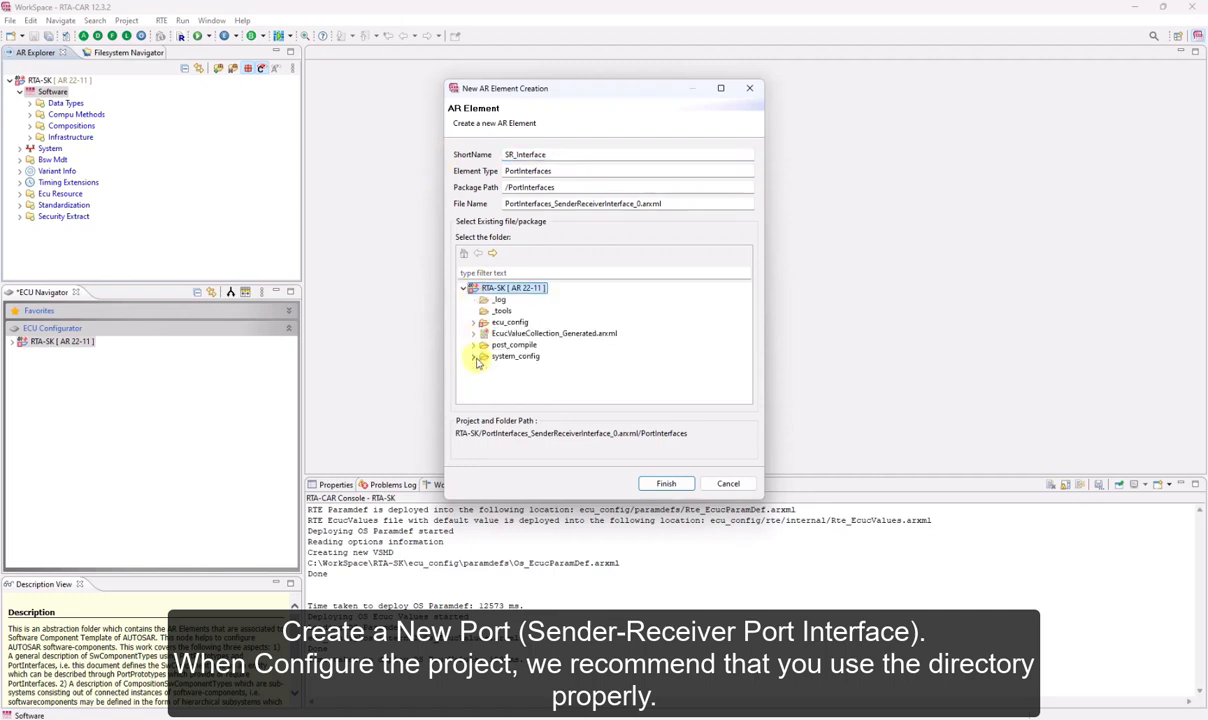
click(507, 204)
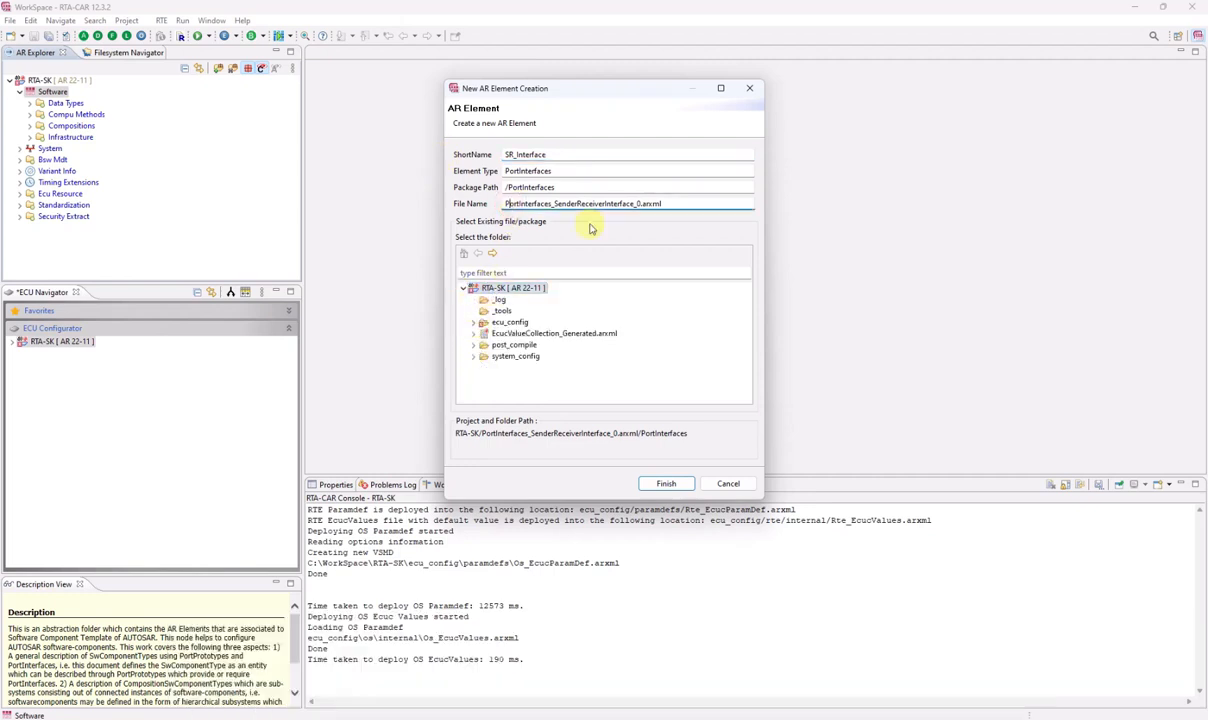
text(asw_confi)
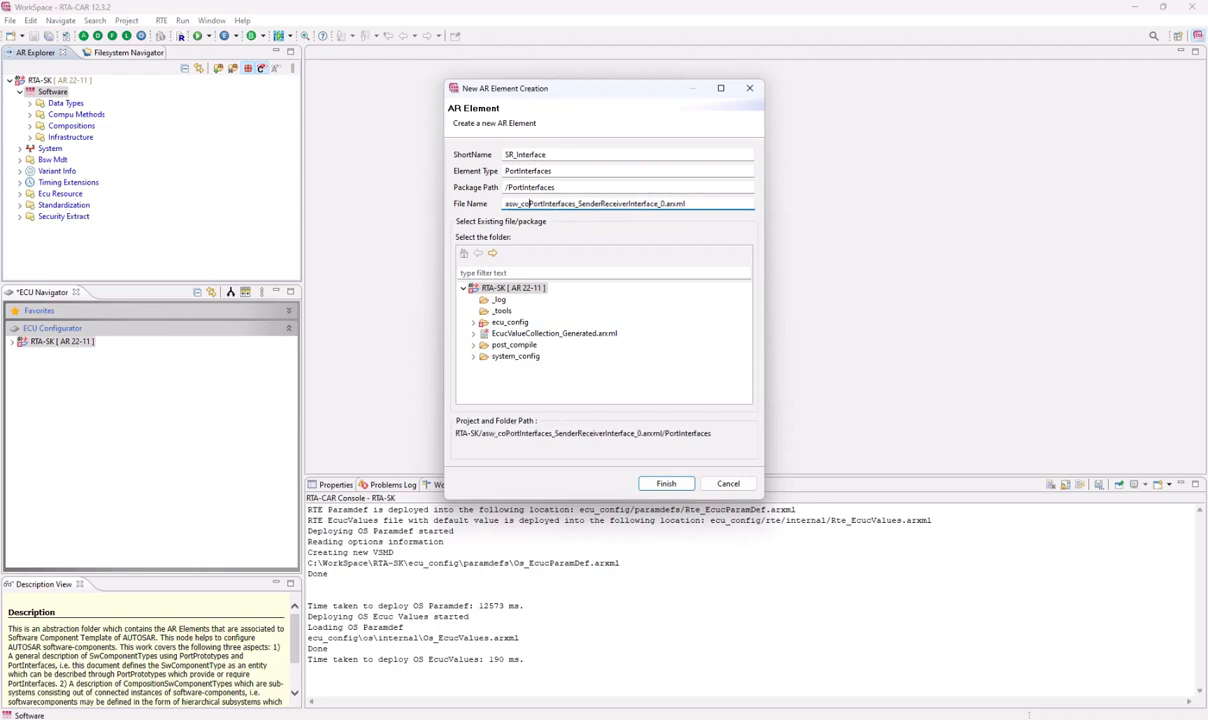
text(g/)
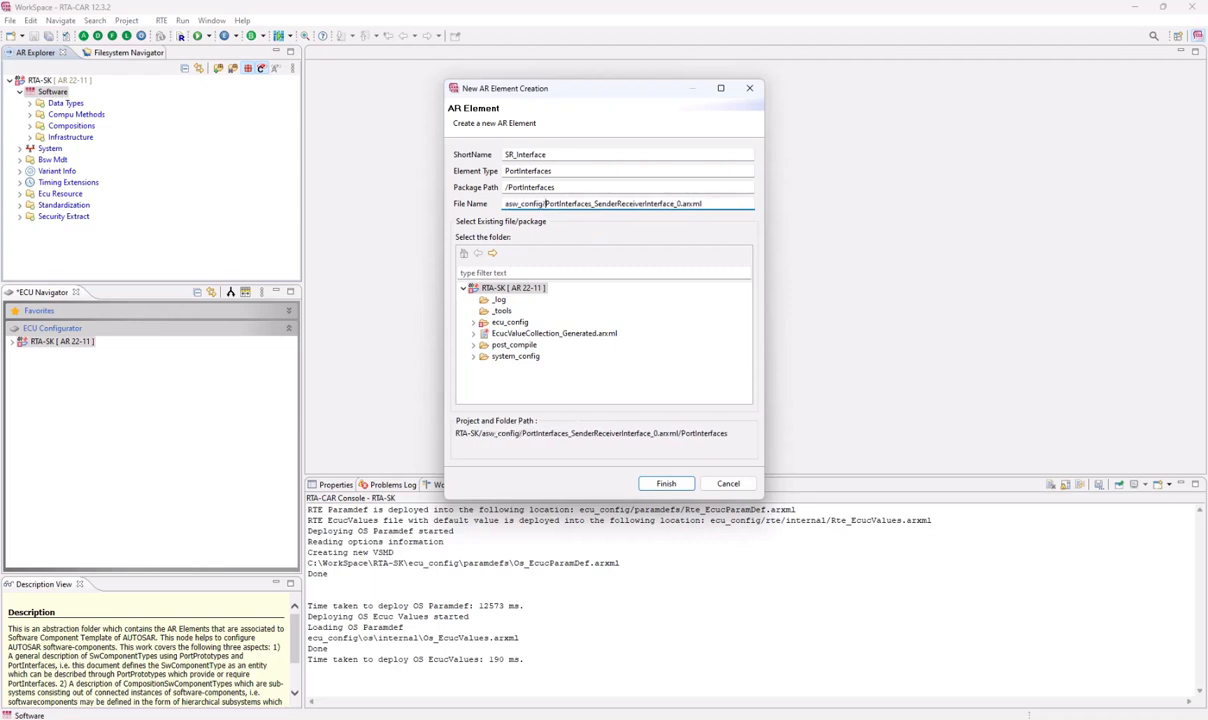
key(shift+End)
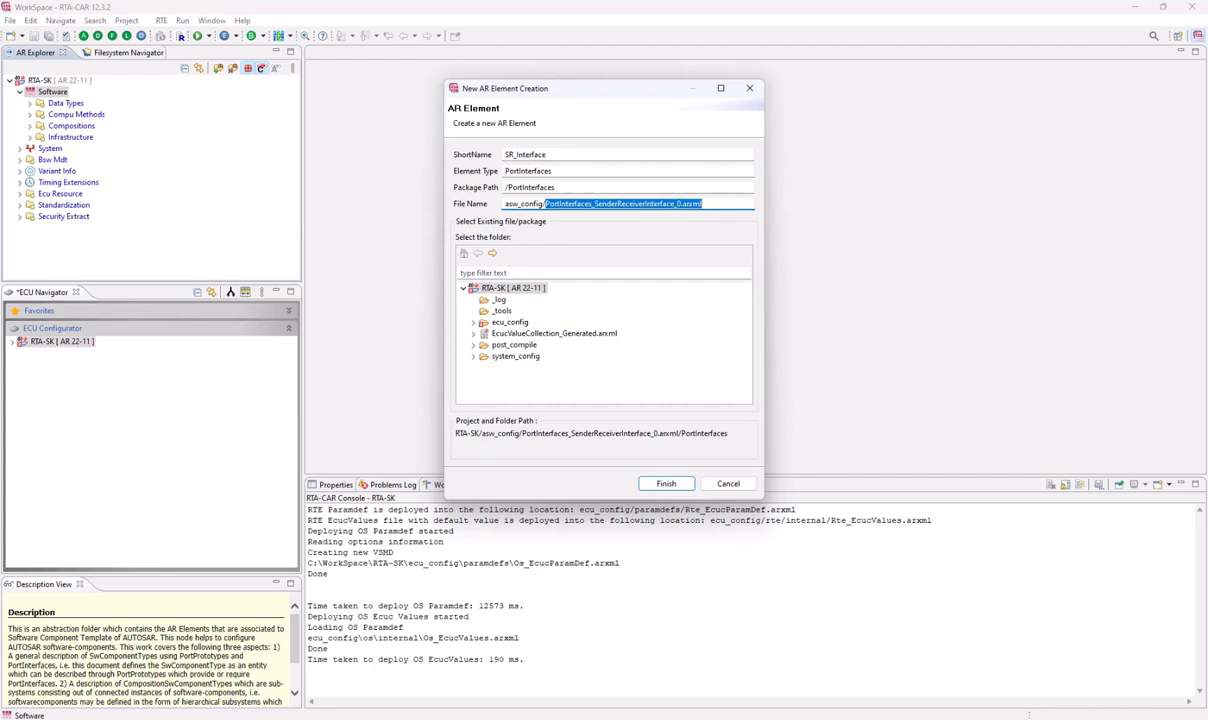
text(Inger)
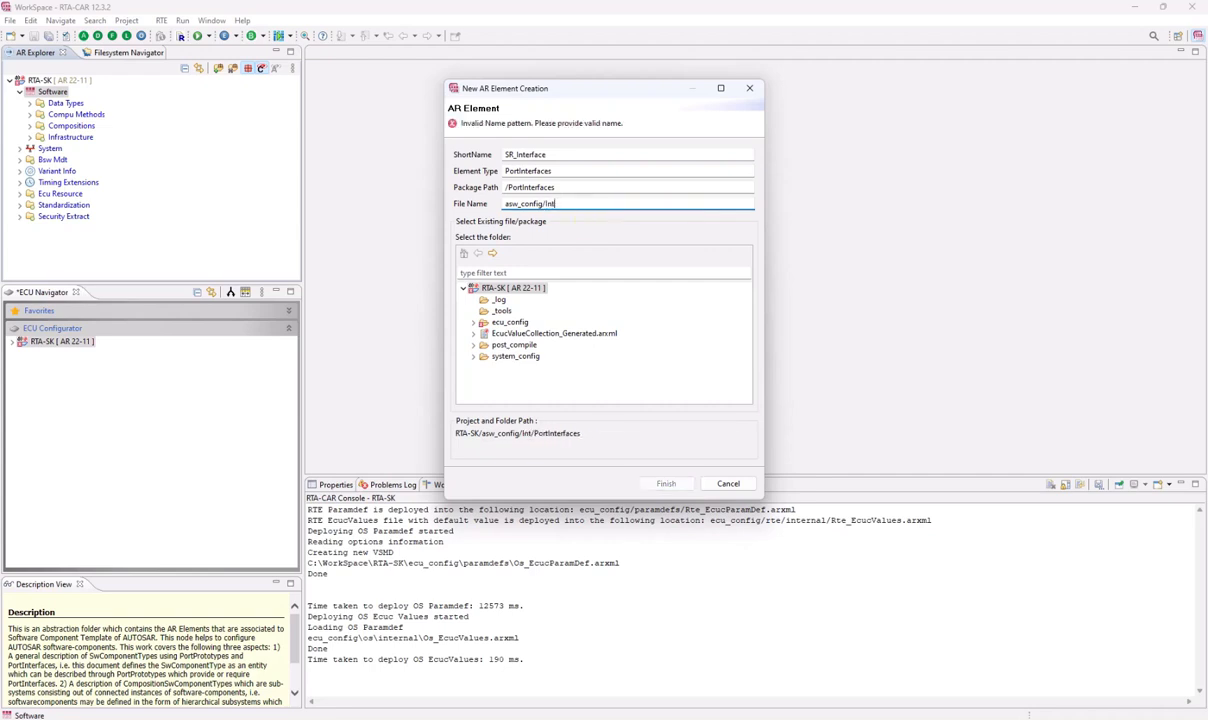
text(erfaces.arxml)
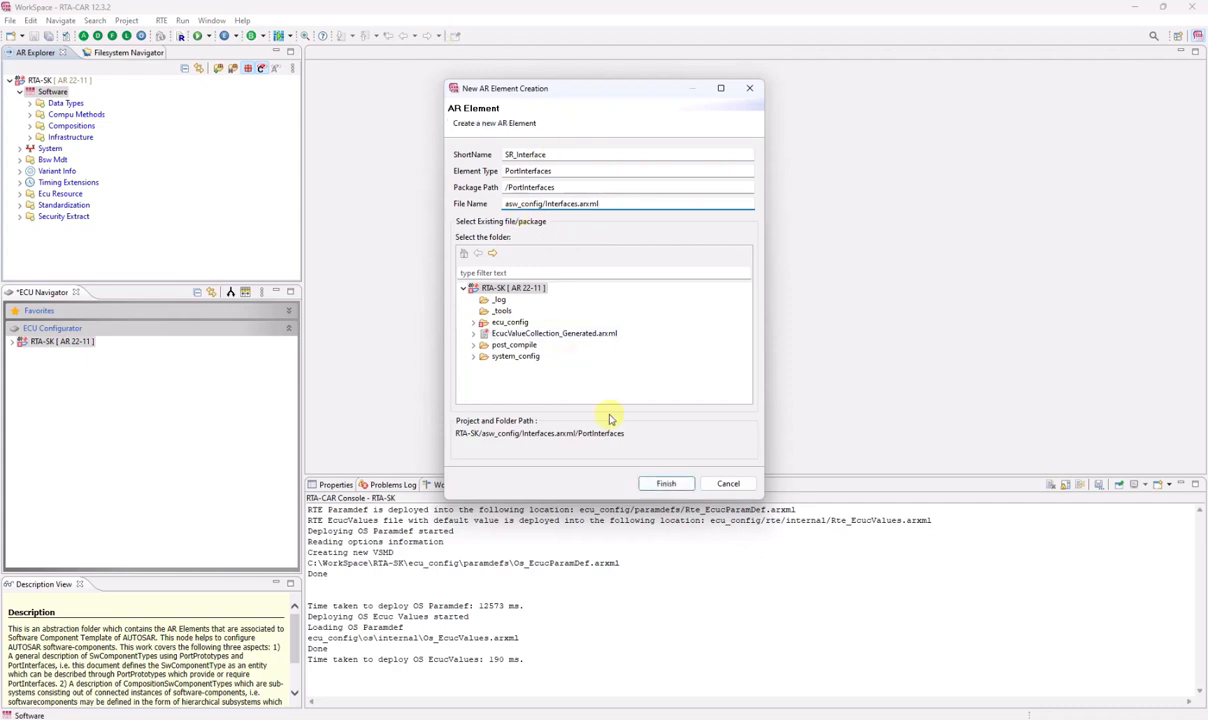
click(663, 484)
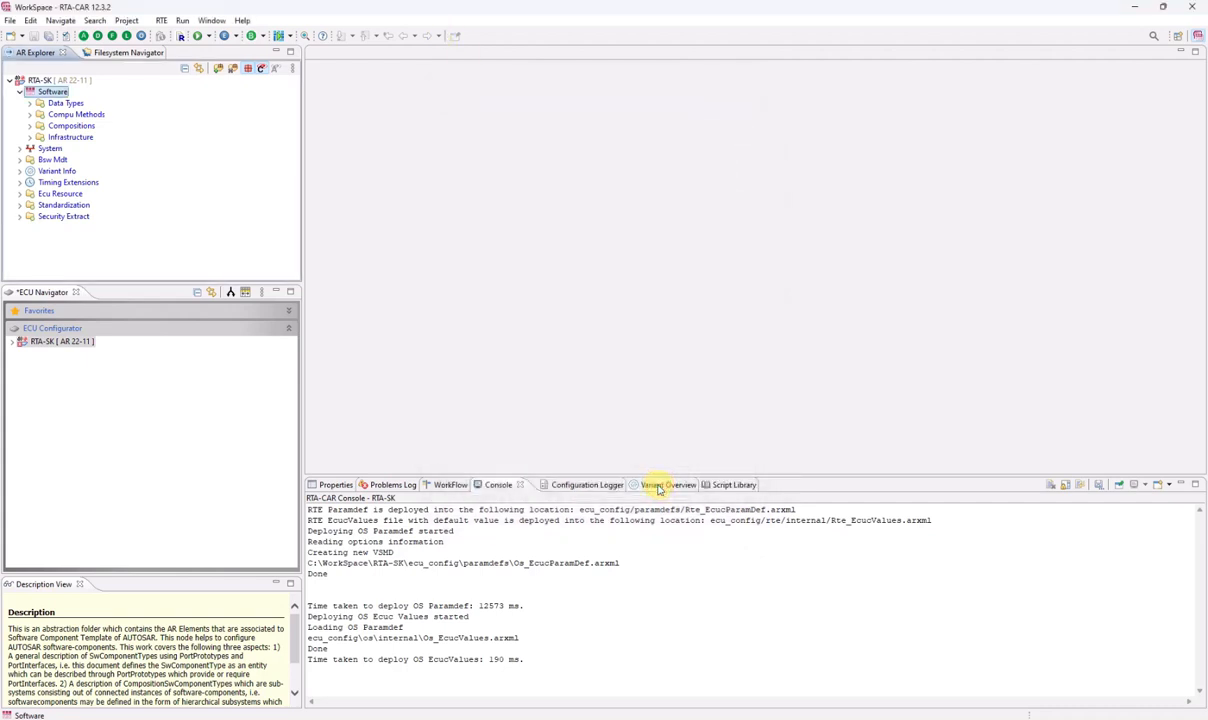
Step: Open SR_Interface for editing and add a variable data prototype with the short name DE_VDP_data
click(96, 148)
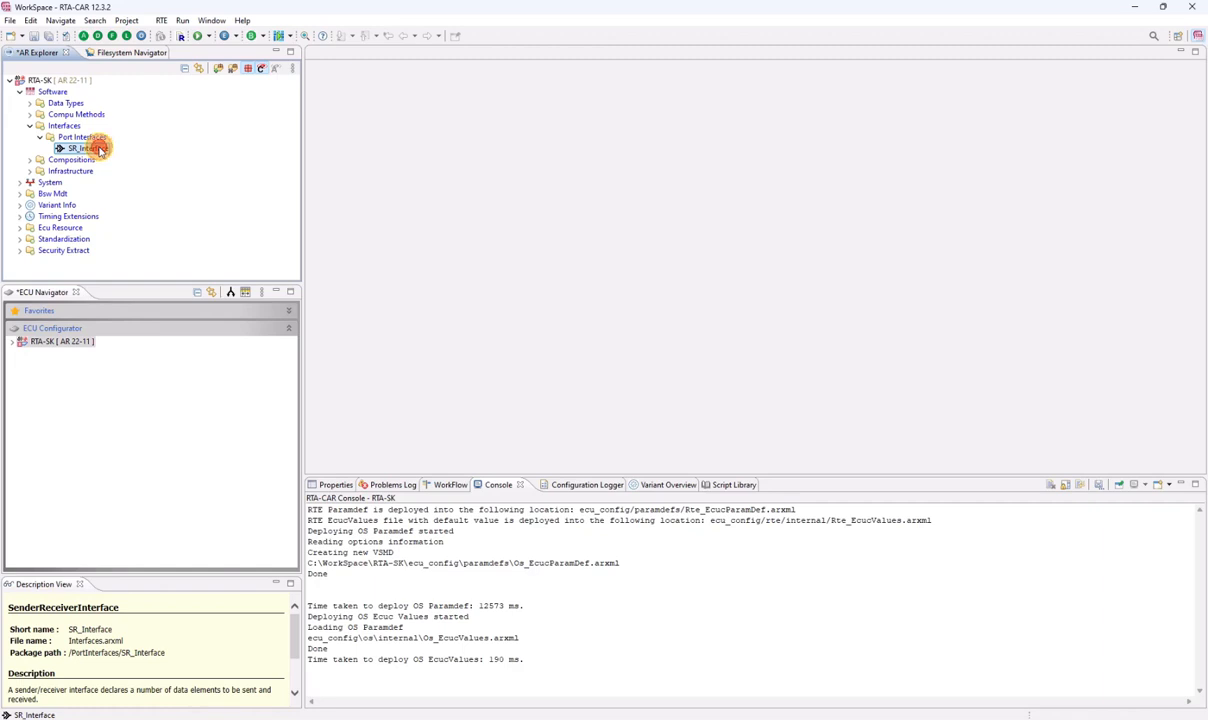
double_click(98, 147)
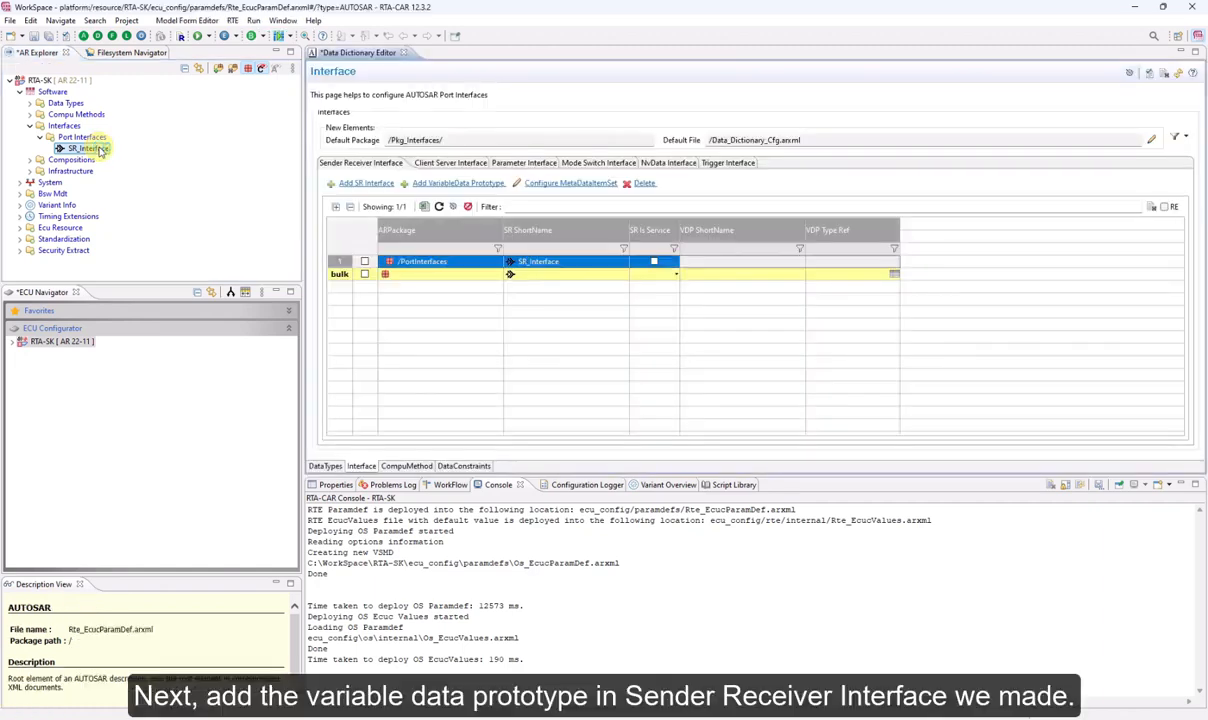
click(478, 185)
click(725, 276)
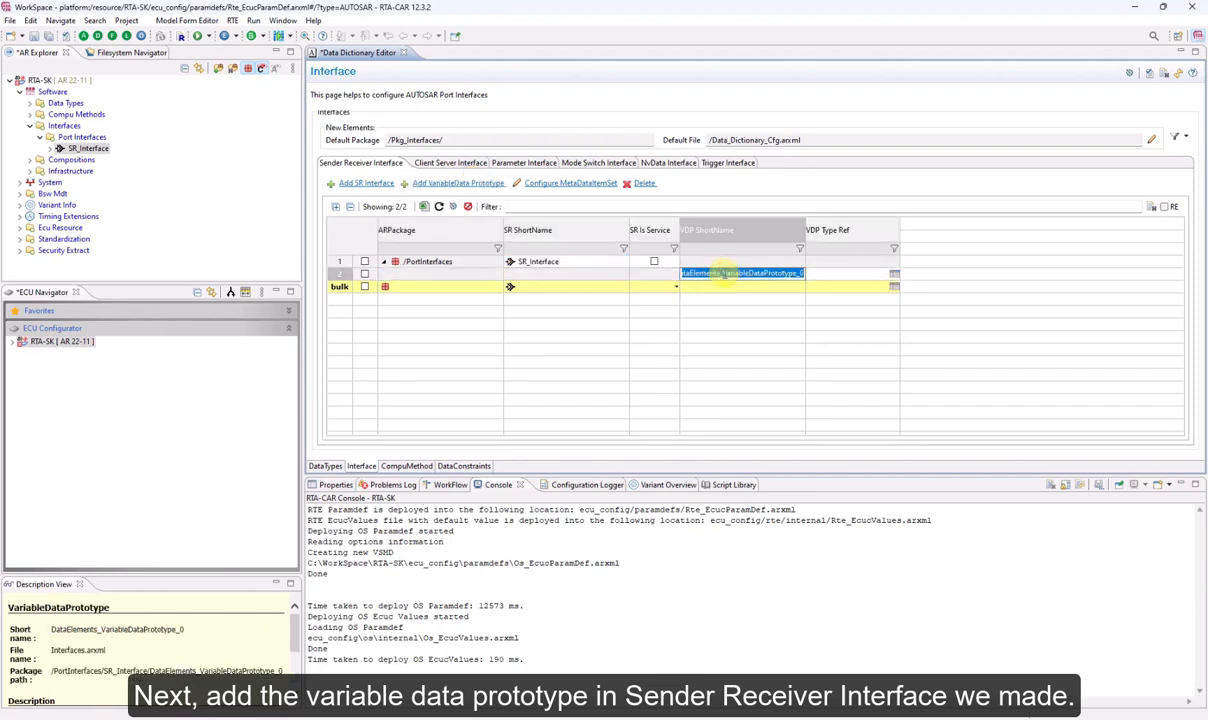
text(D)
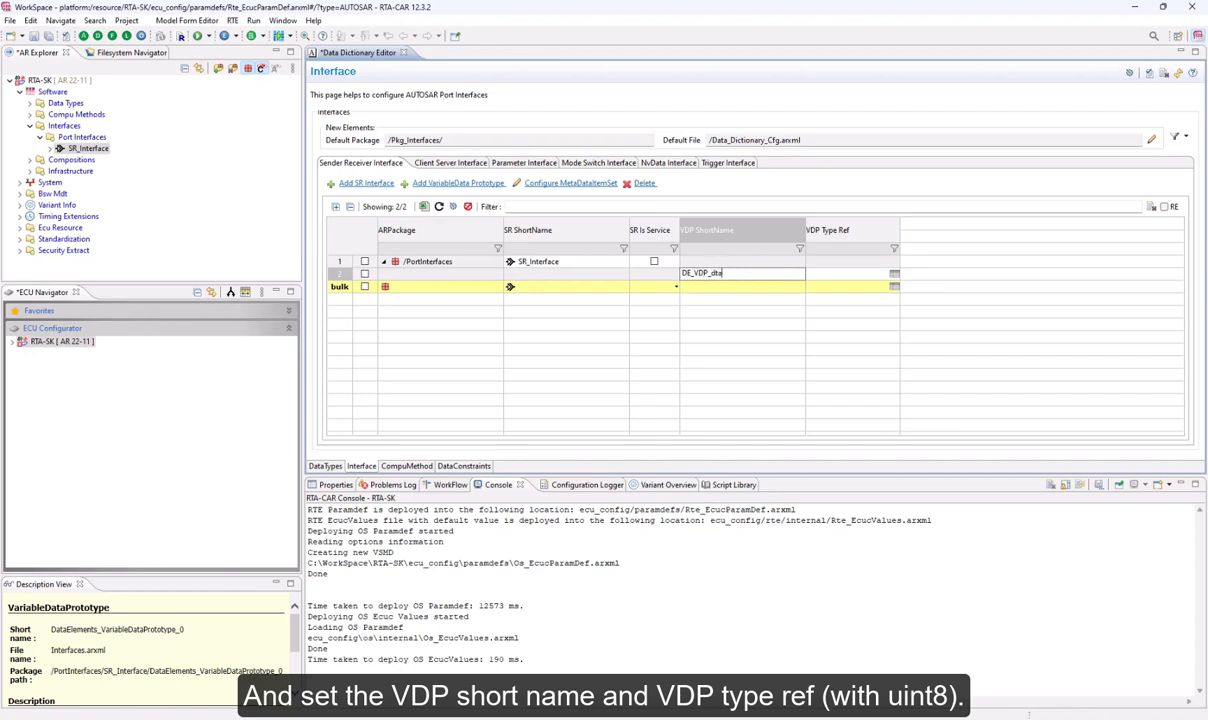
text(E_VDP_data)
key(Return)
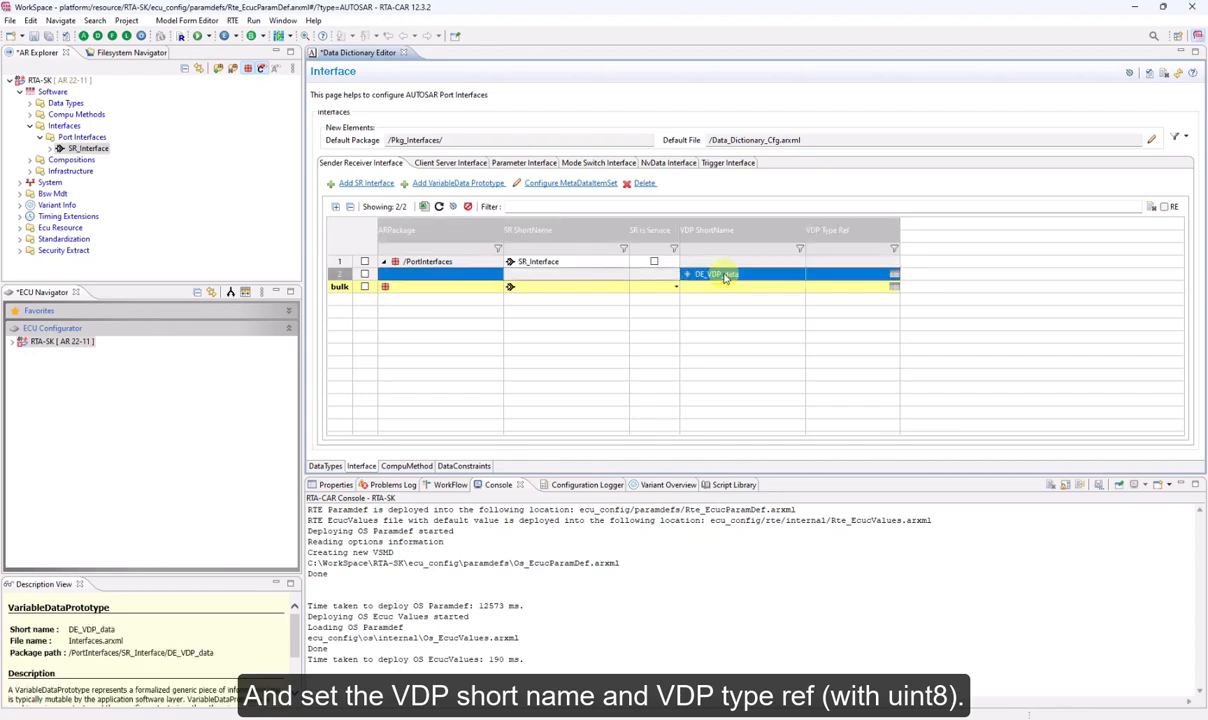
Step: Set the type reference of DE_VDP_data to the uint8 data type
click(835, 272)
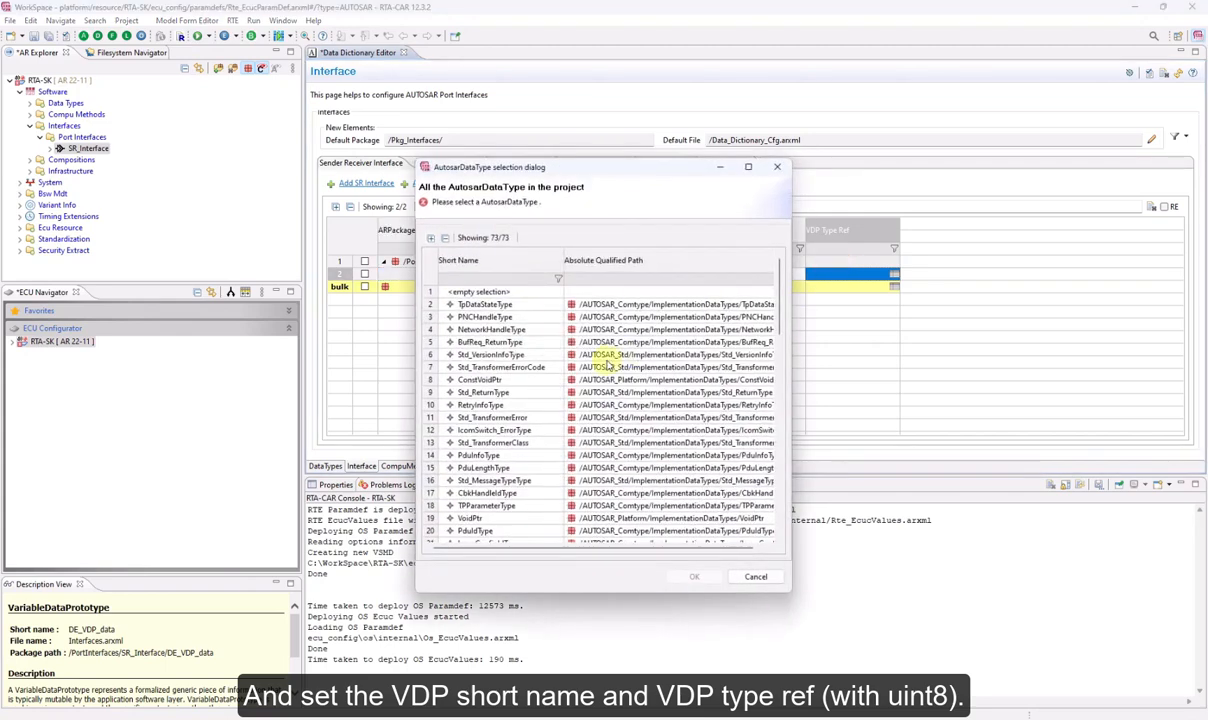
scroll(600, 365, down, 7)
scroll(597, 370, down, 4)
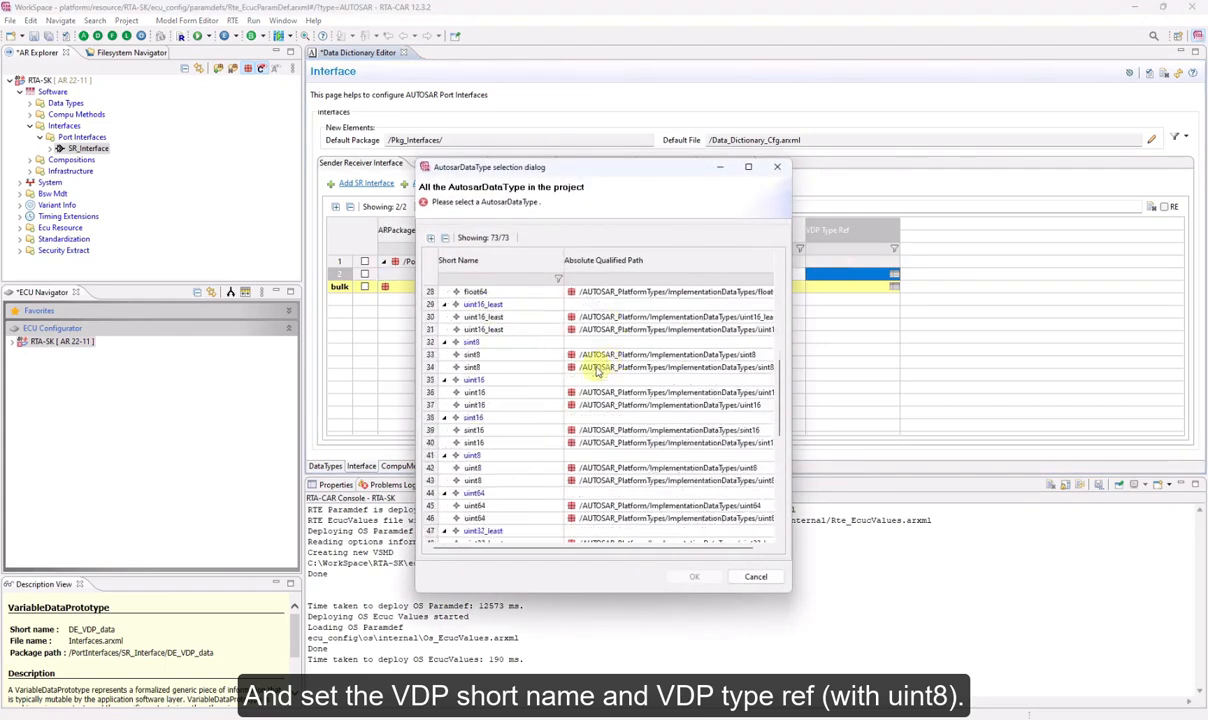
double_click(490, 382)
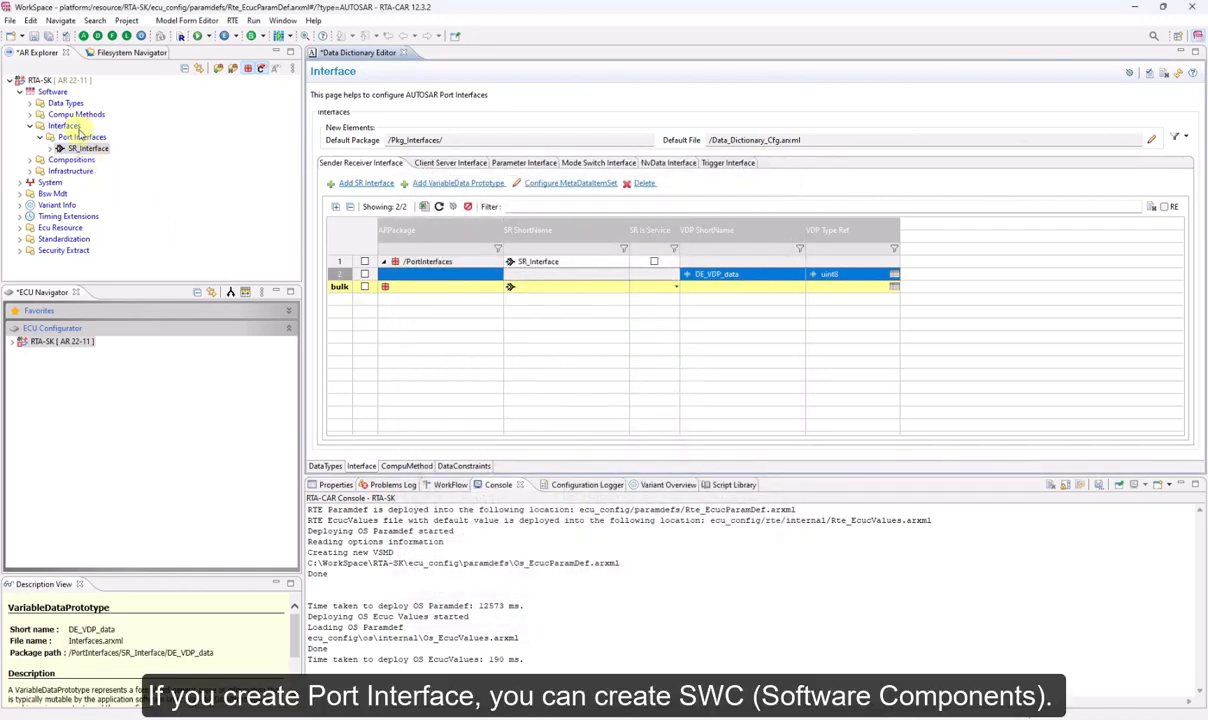
Step: Start a new Application Sw Component Type under Software with the short name ReceiveSWC
click(58, 94)
right_click(58, 94)
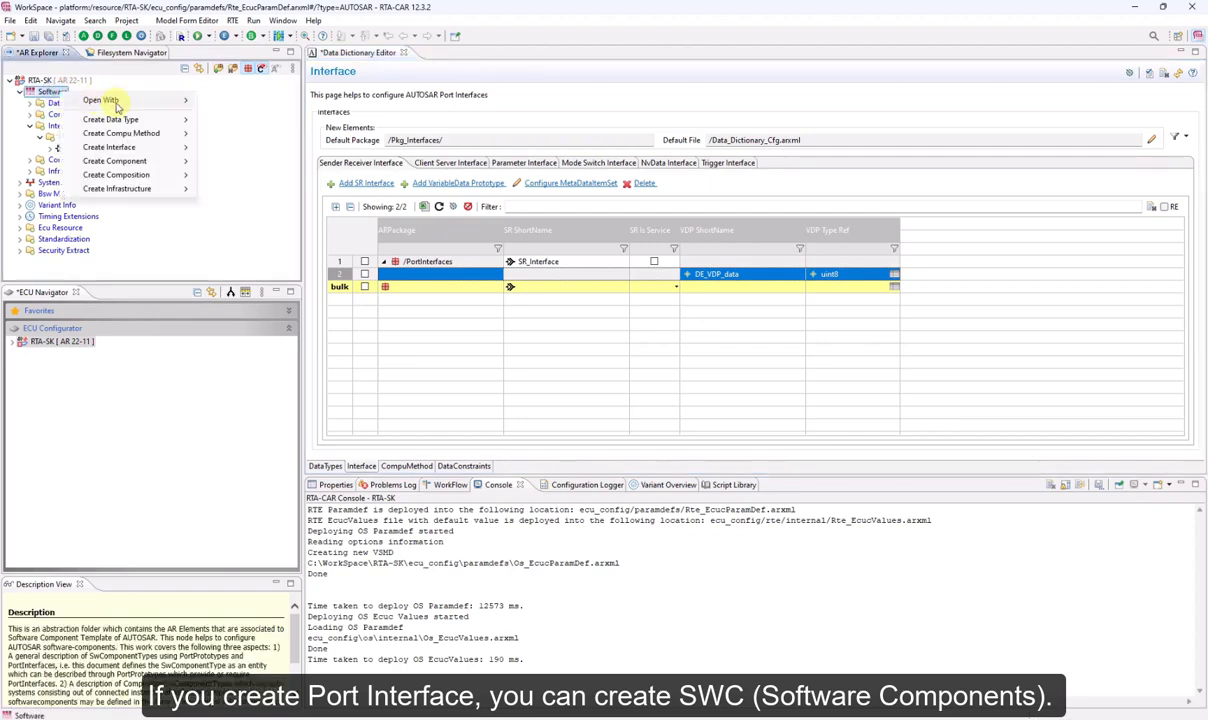
mouse_move(150, 161)
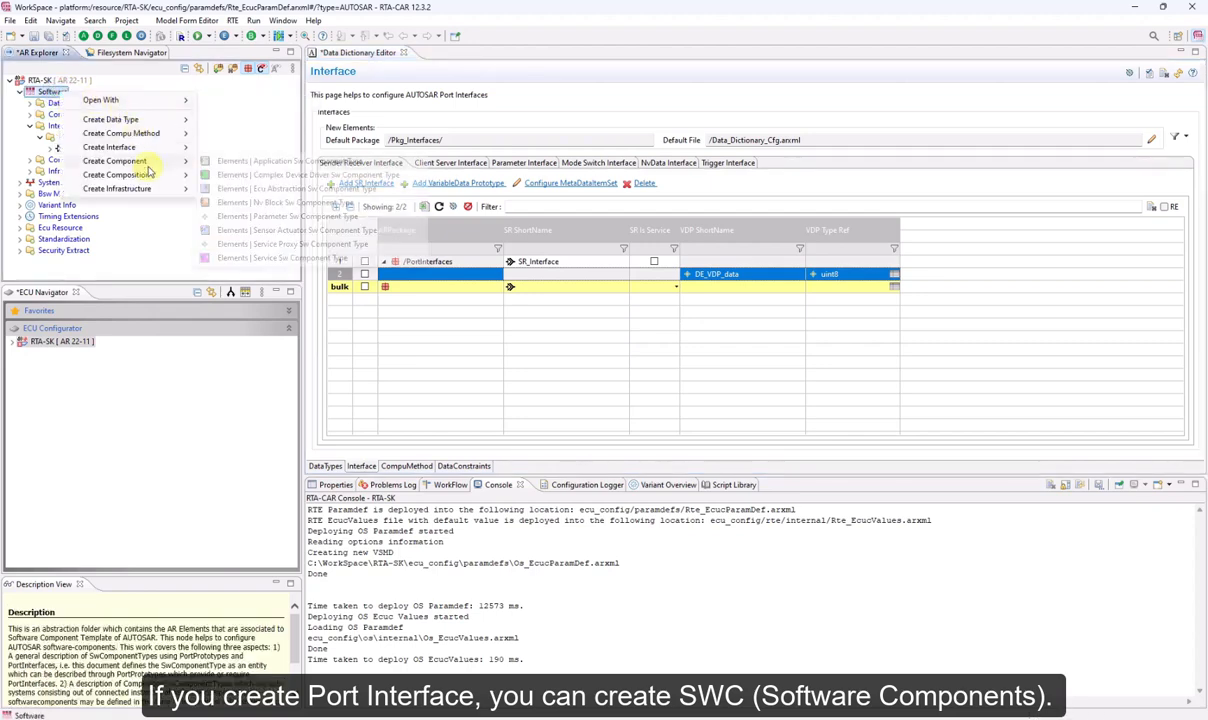
click(340, 164)
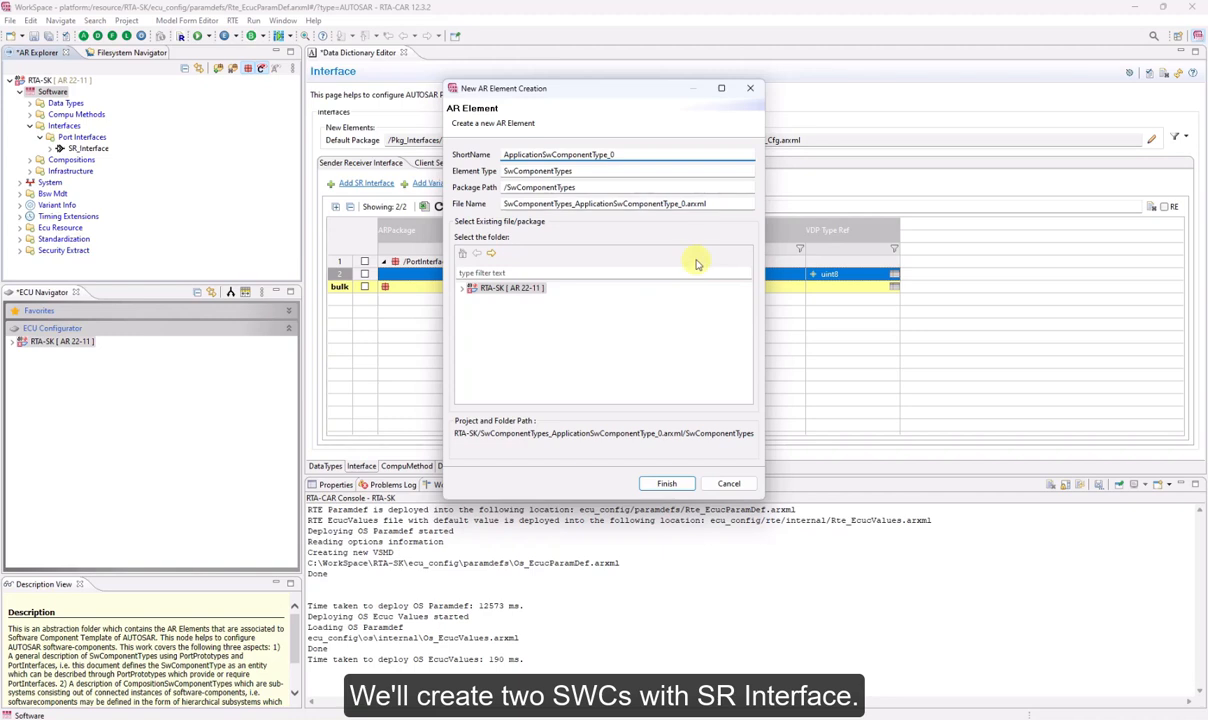
text(ReceiveSWC)
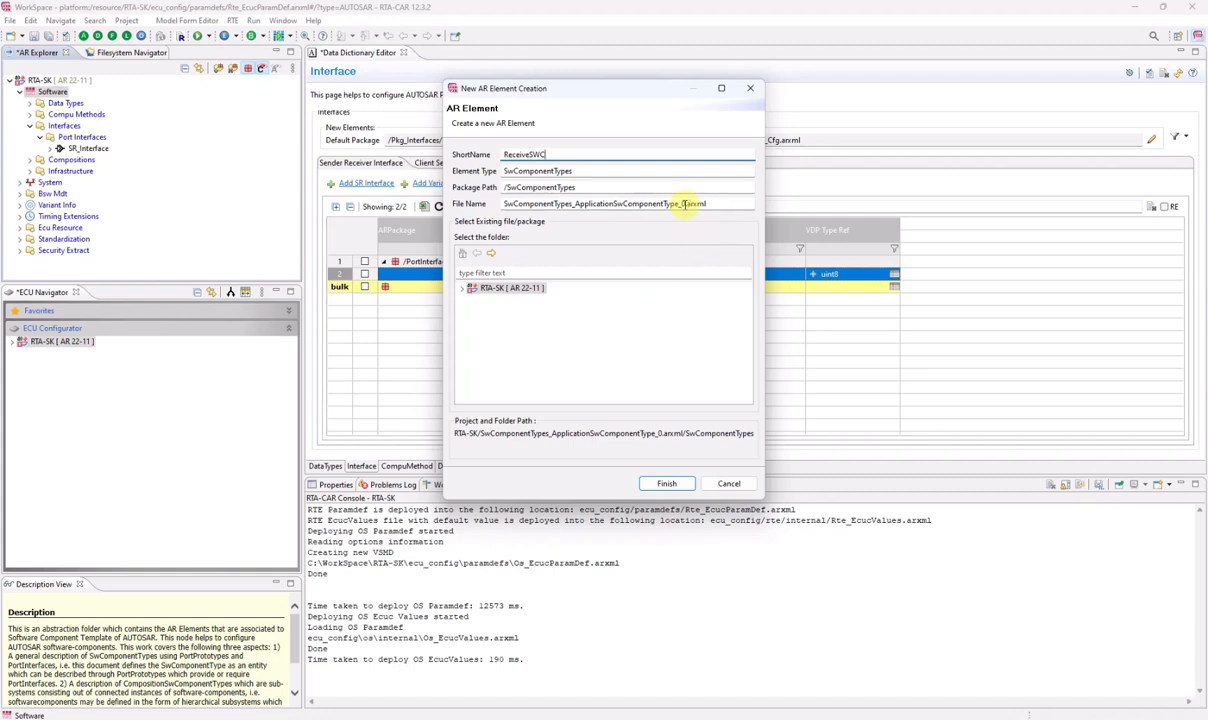
Step: Select the asw_config folder, shorten the component's file name to ReceiveSWC.arxml and create the component
click(462, 288)
click(472, 322)
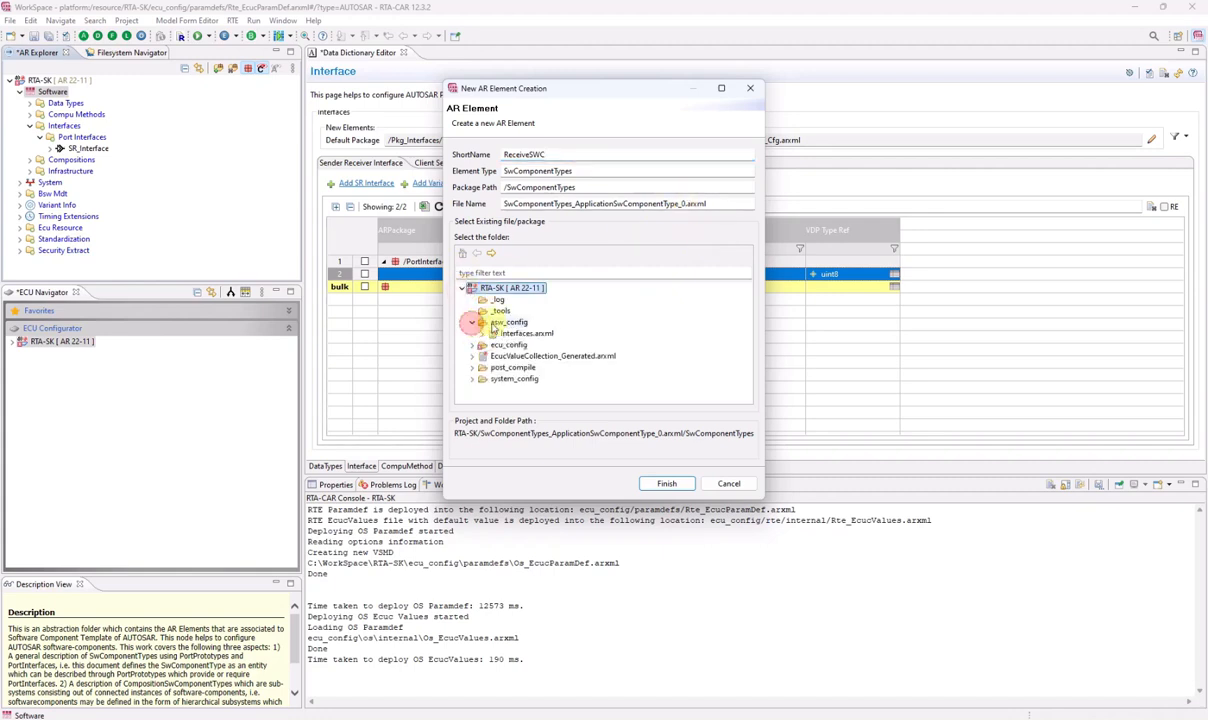
click(495, 324)
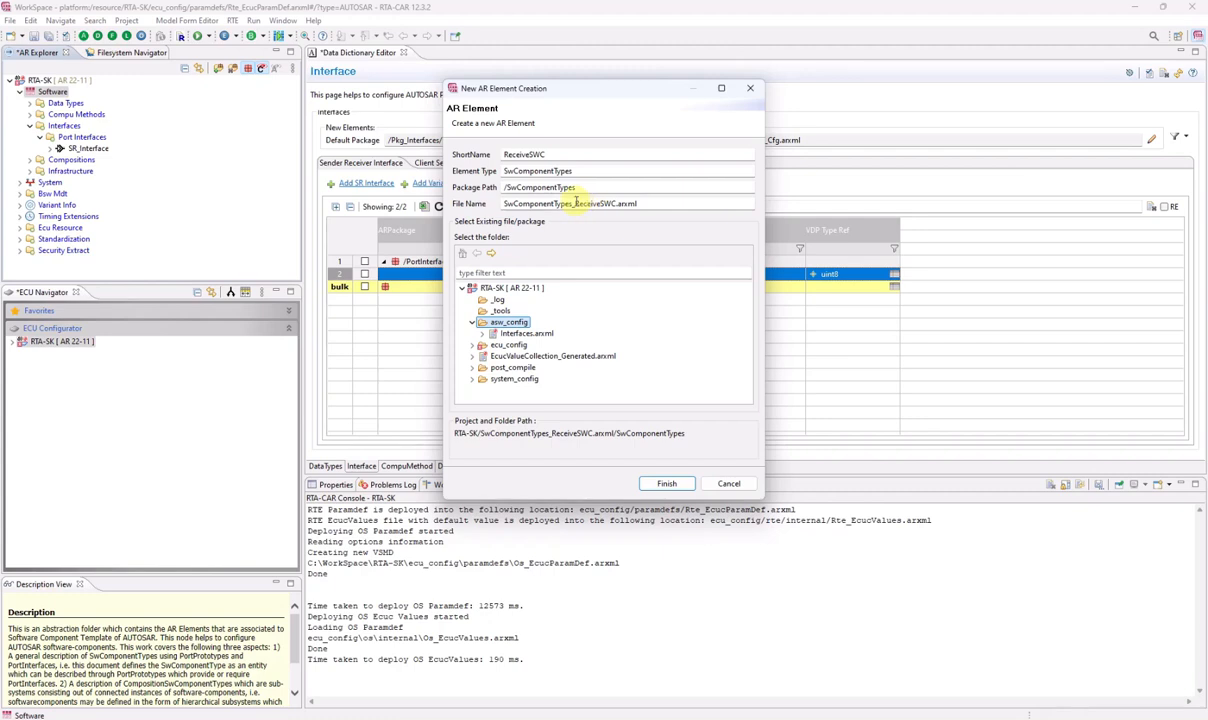
drag(576, 203, 362, 208)
key(BackSpace)
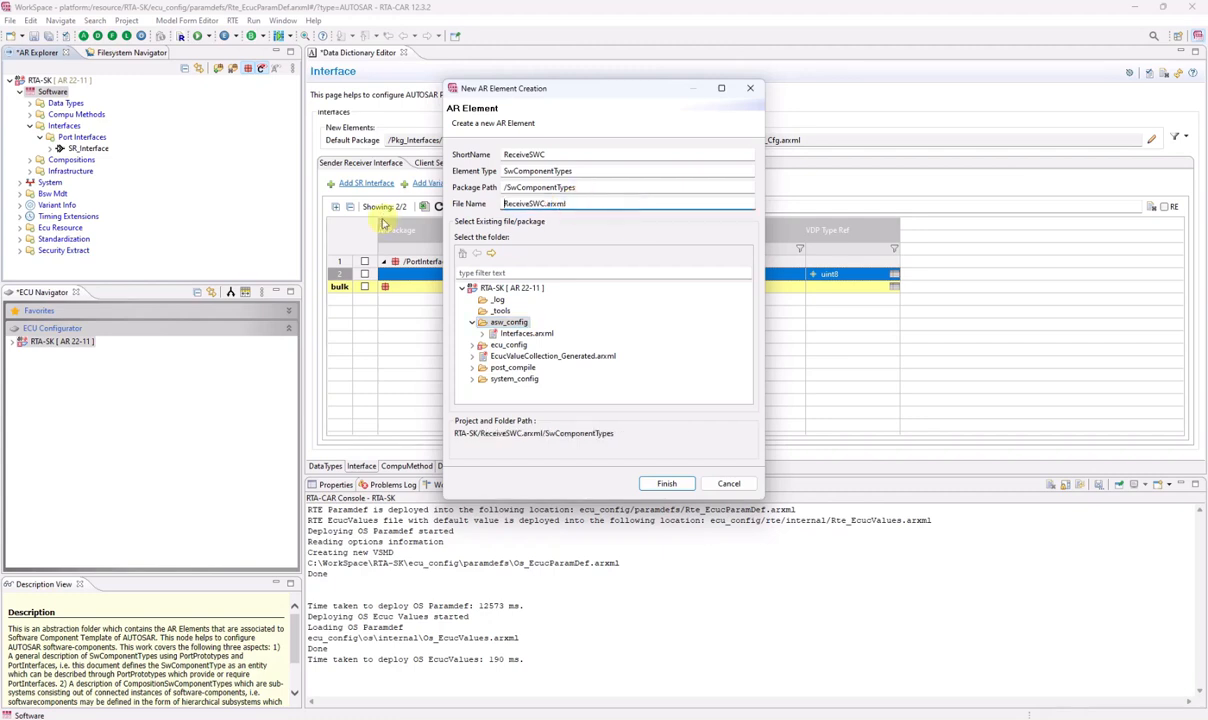
click(666, 483)
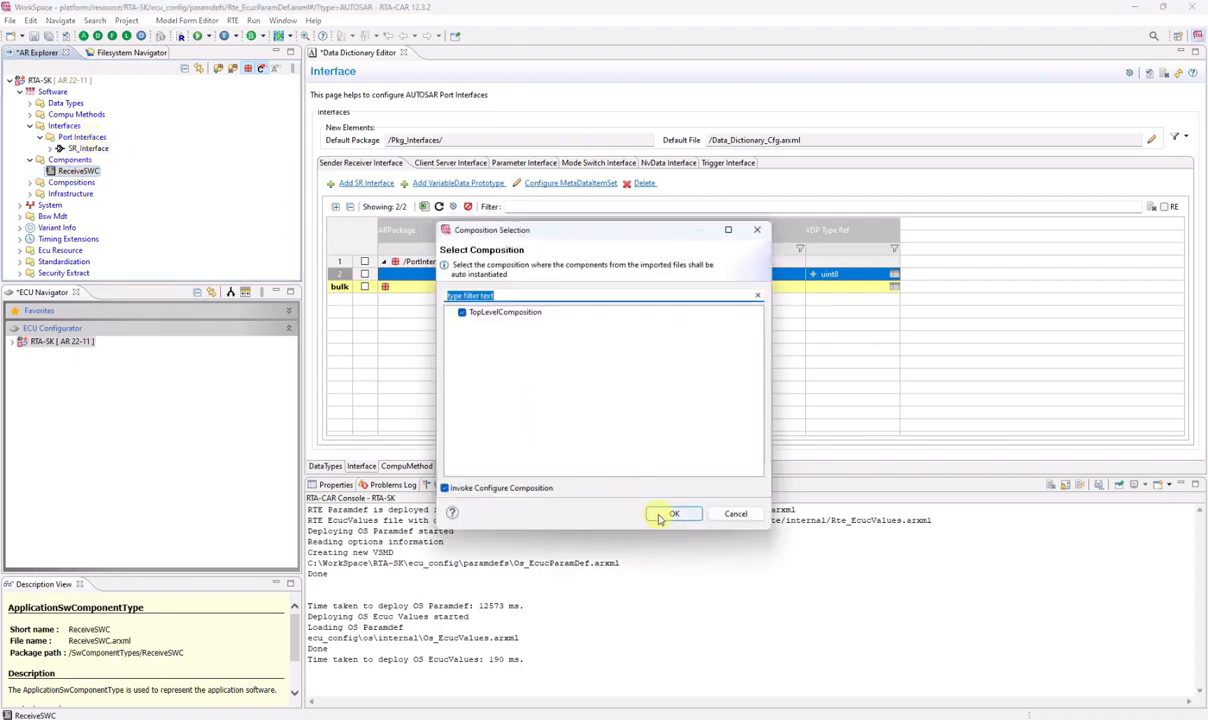
Step: Instantiate ReceiveSWC in TopLevelComposition, accepting the auto-configured composition stored in system_config/System.arxml
click(673, 515)
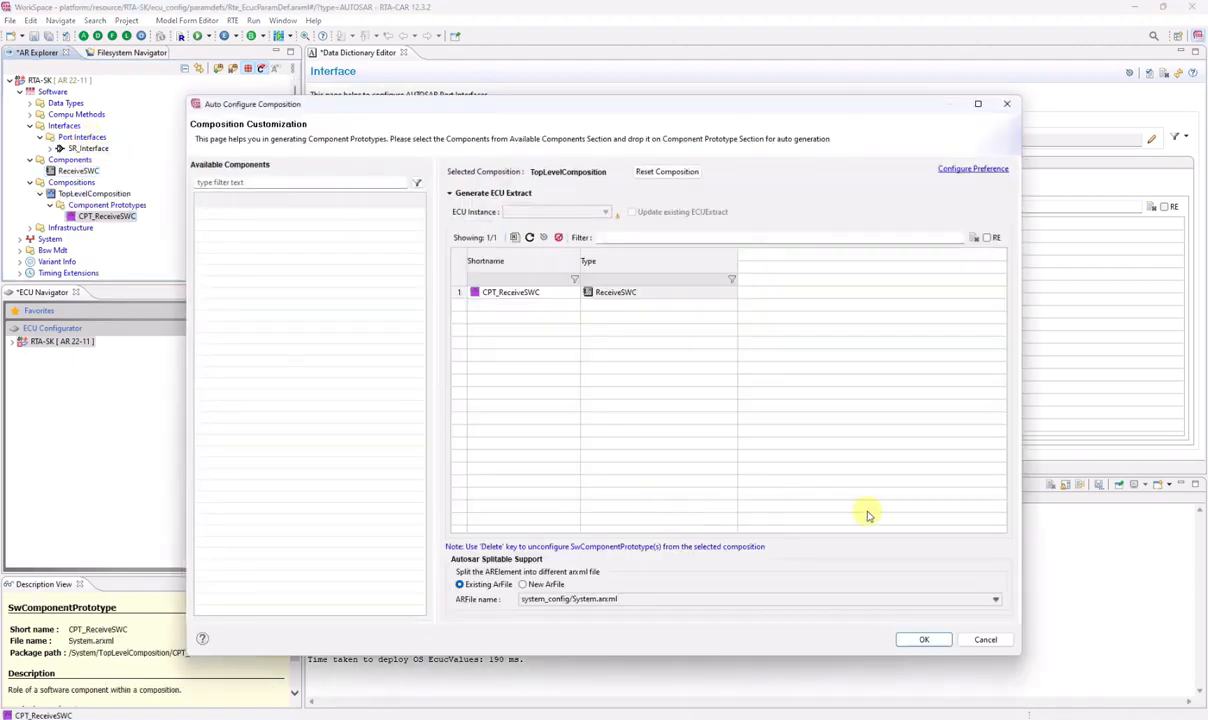
click(924, 639)
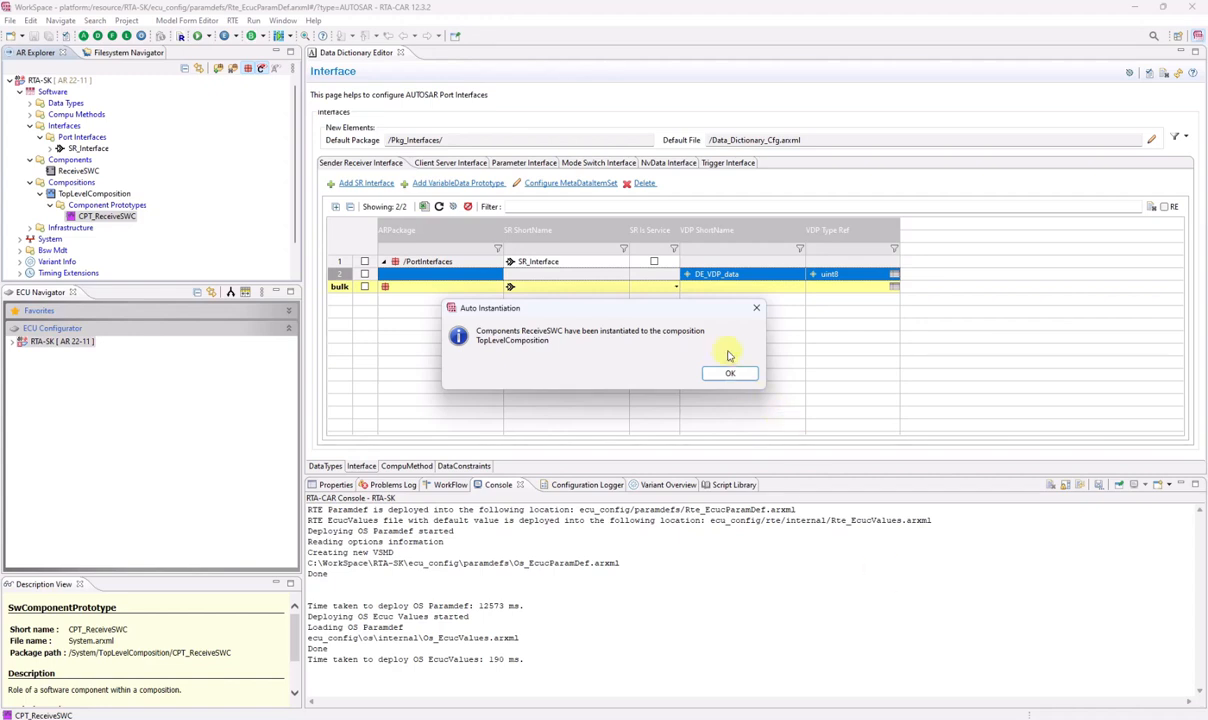
click(728, 372)
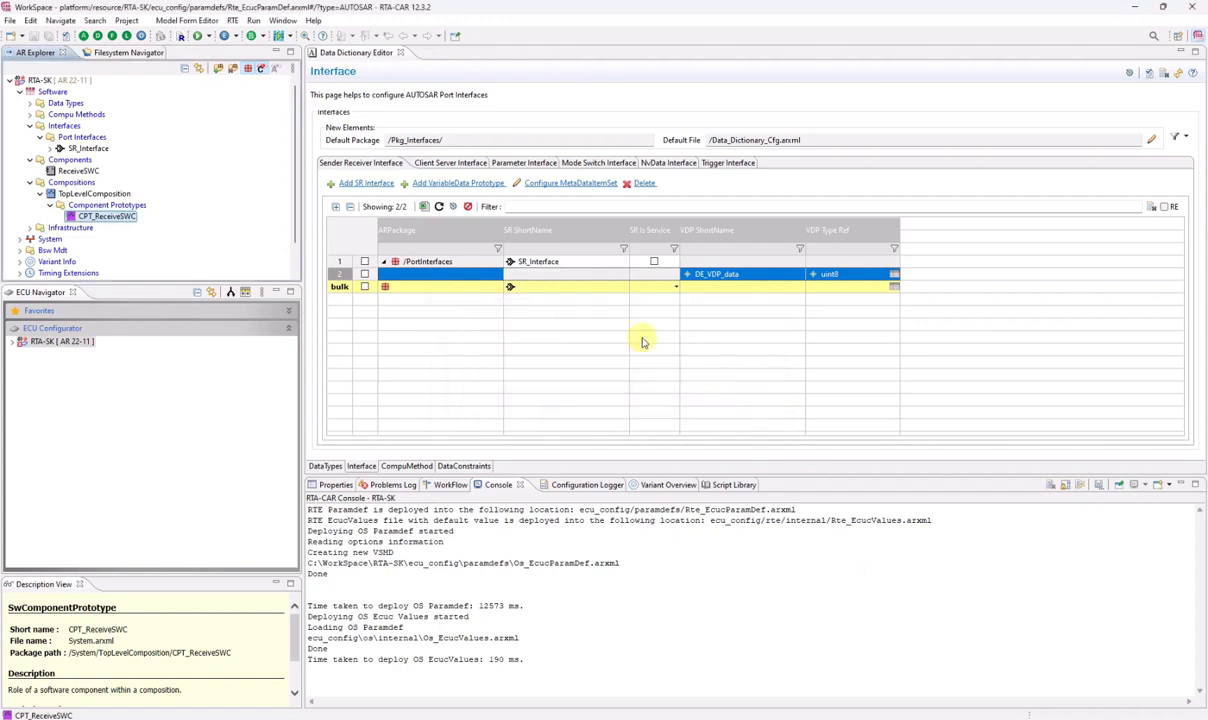
Step: Create an Application Sw Component Type with short name TransmitSWC in the asw_config folder, shortening its file name to TransmitSWC.arxml
right_click(78, 162)
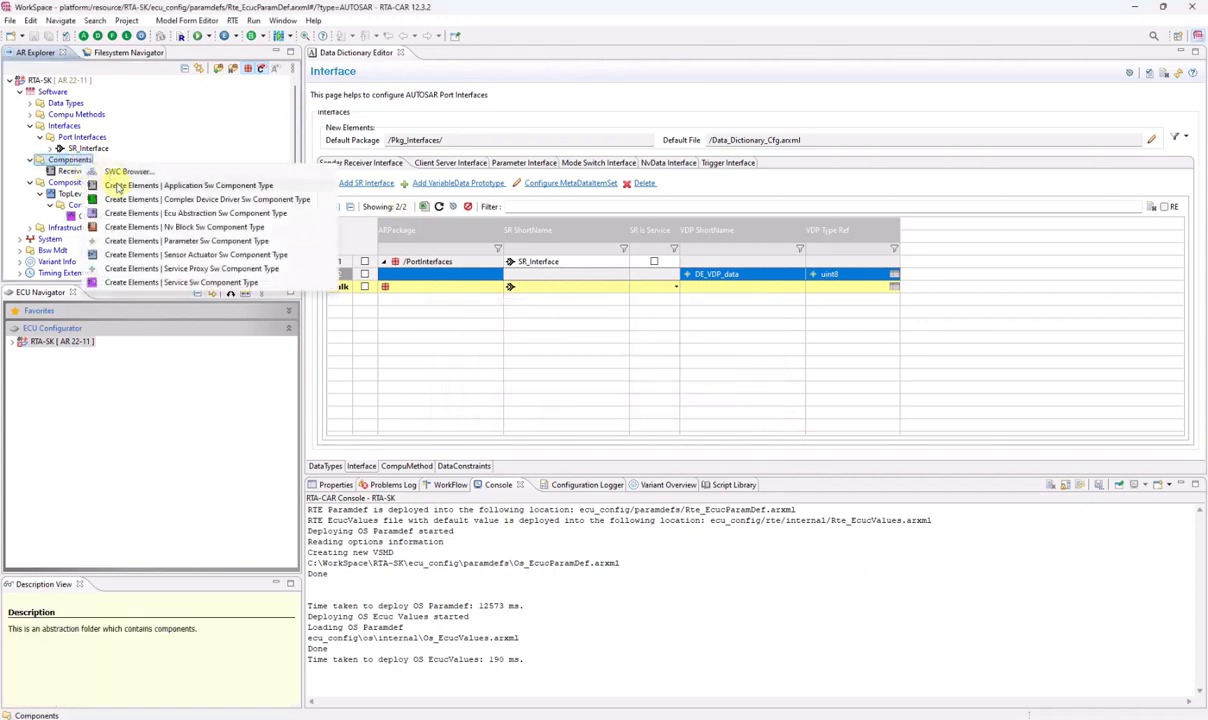
click(112, 186)
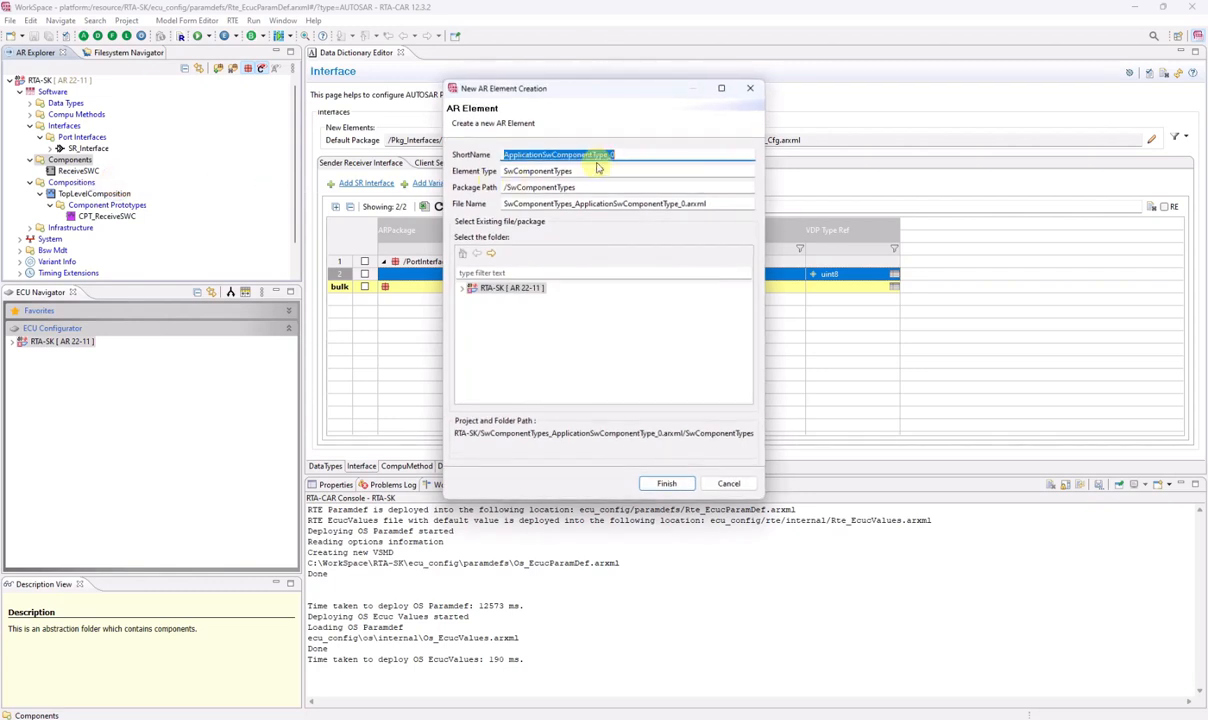
text(SWC)
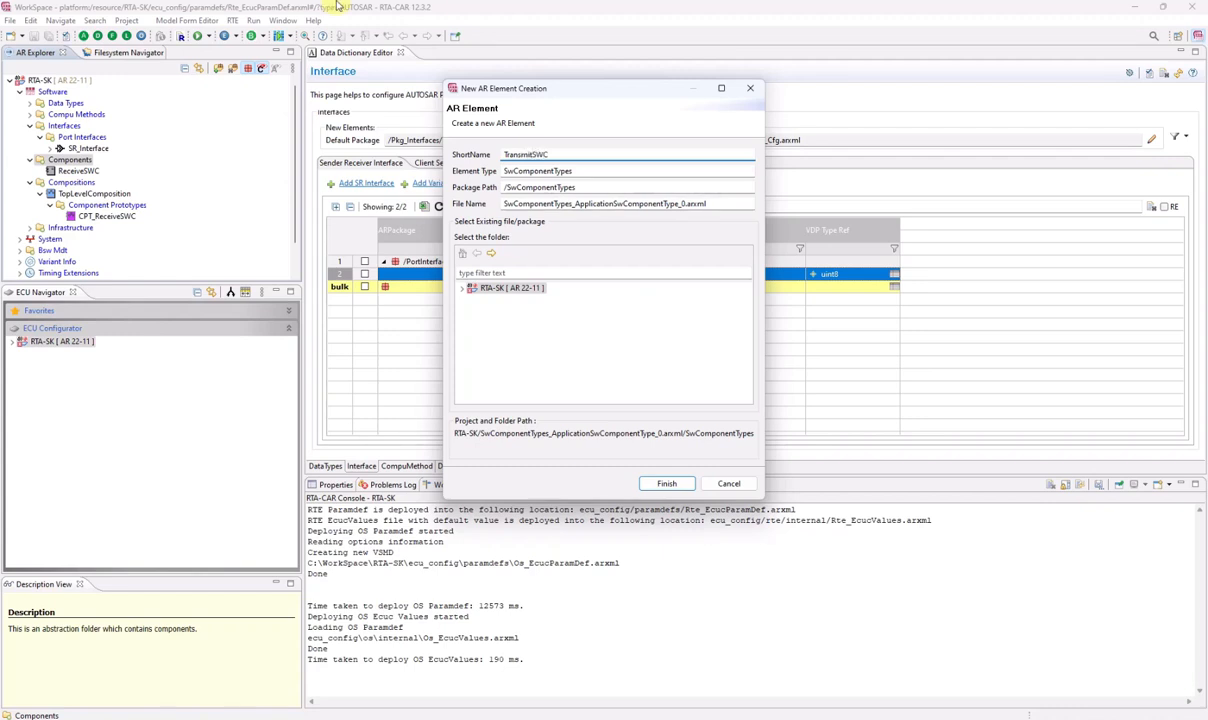
click(502, 289)
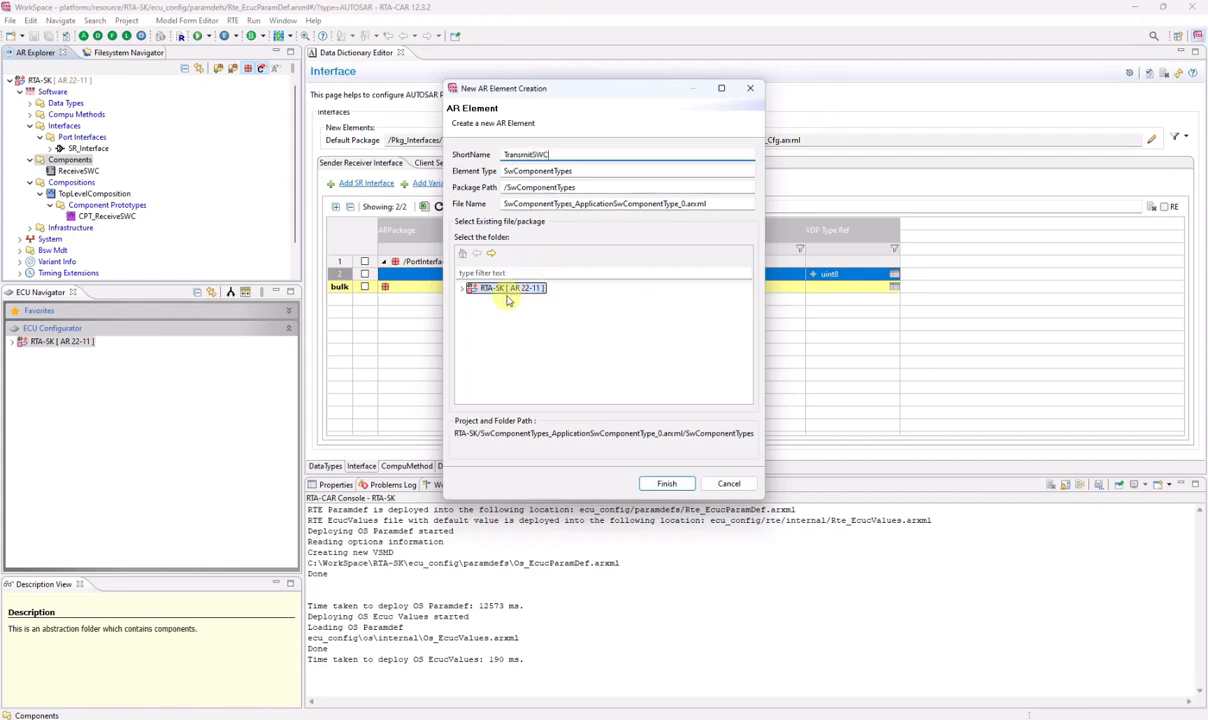
click(463, 289)
click(474, 323)
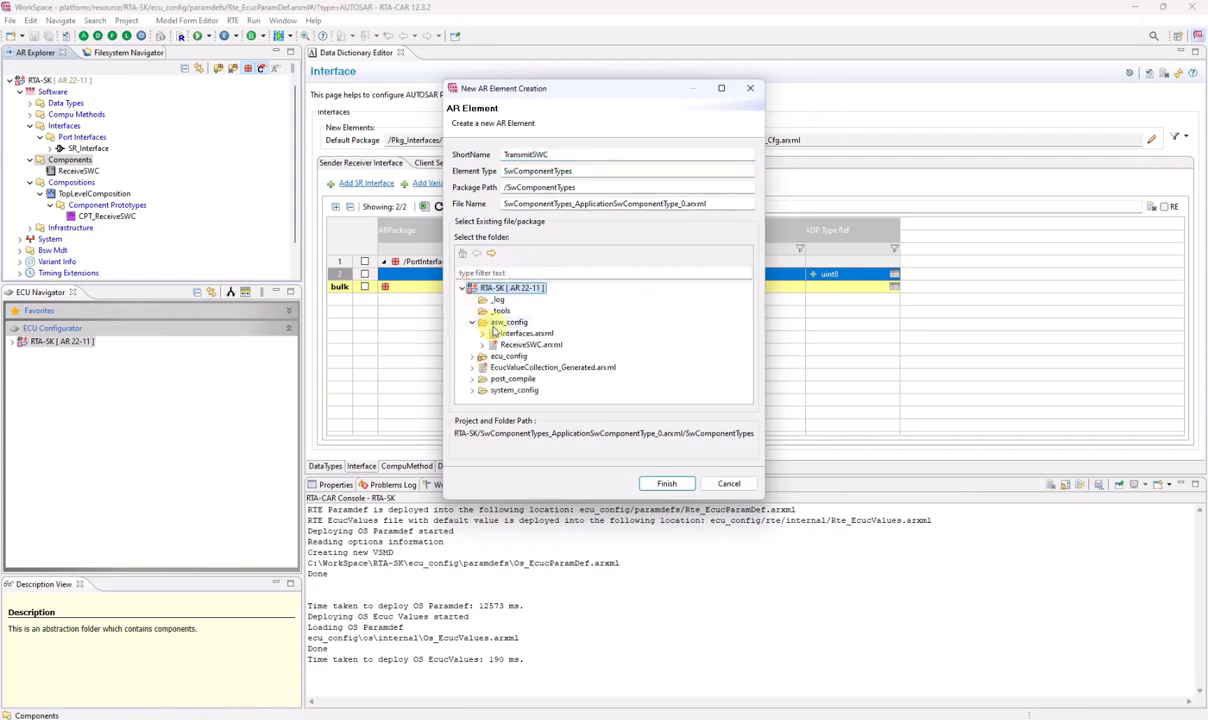
click(487, 322)
drag(577, 203, 397, 205)
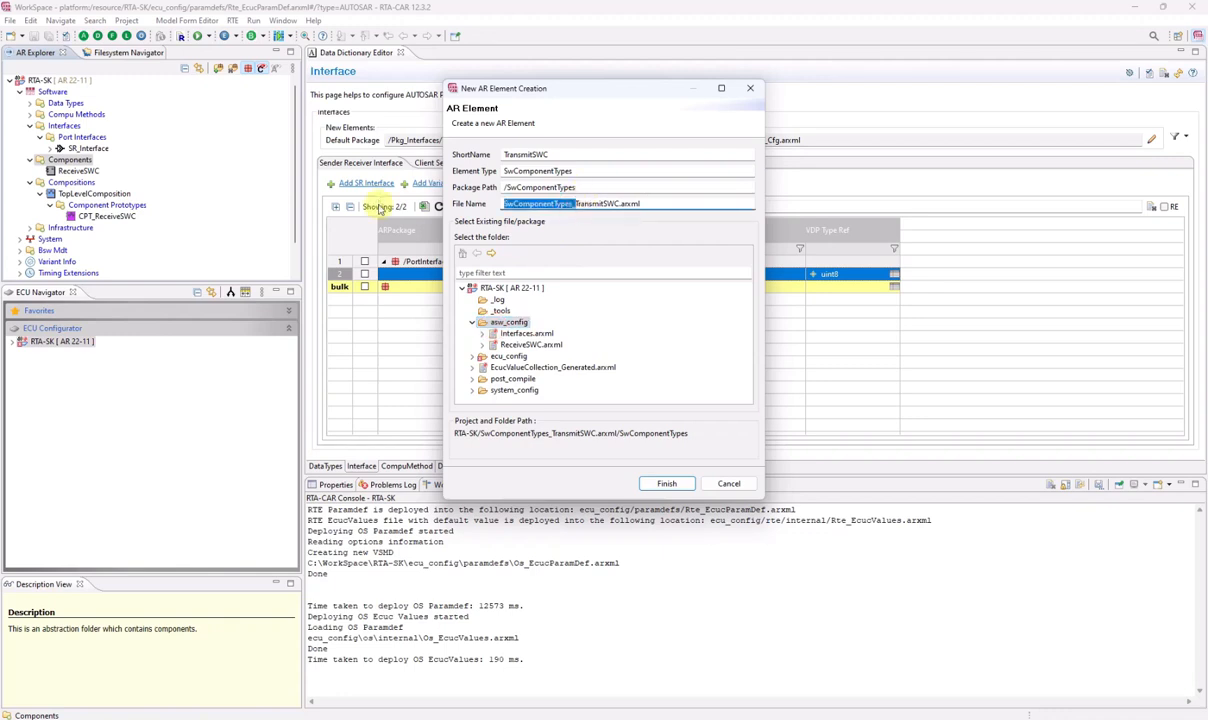
key(BackSpace)
key(Return)
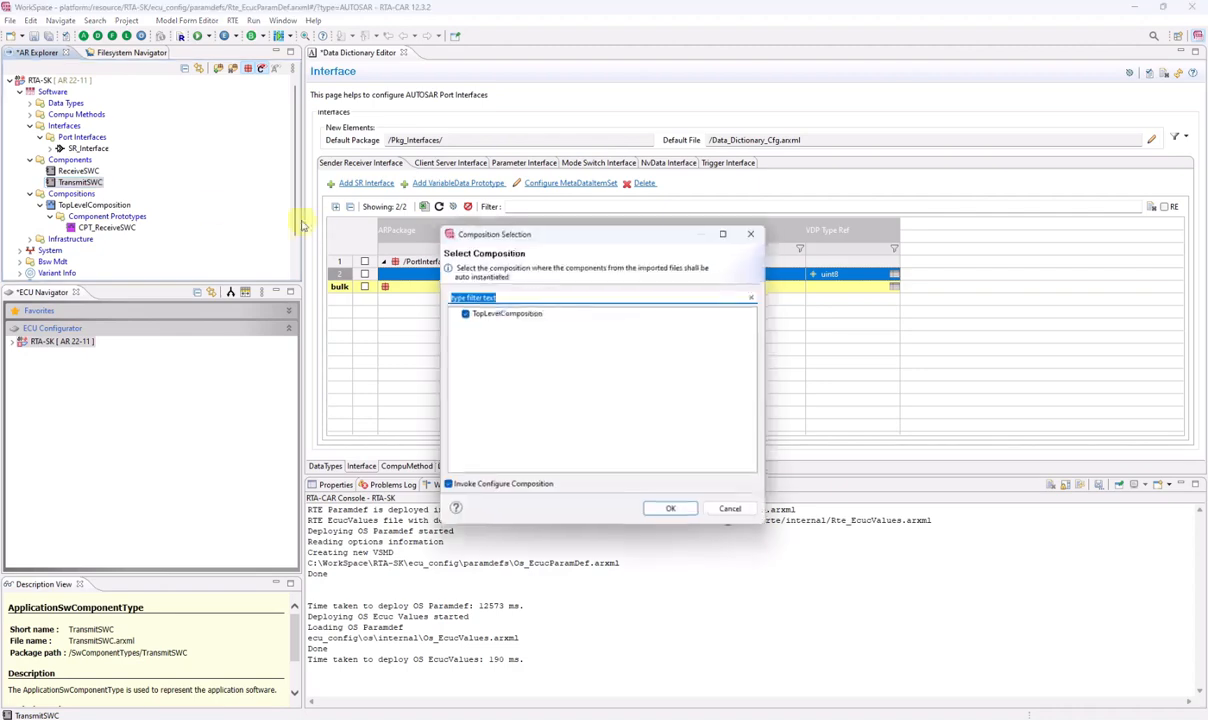
Step: Instantiate TransmitSWC in TopLevelComposition, accepting the auto-configured composition stored in system_config/System.arxml
click(688, 512)
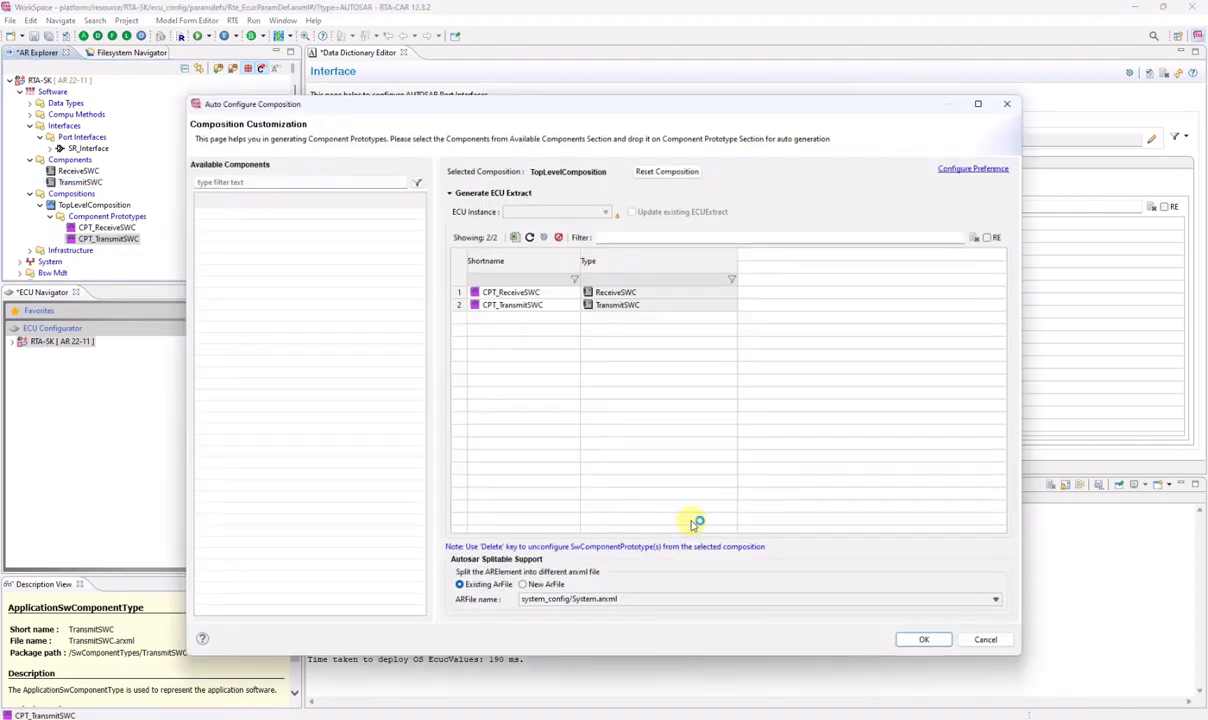
click(903, 637)
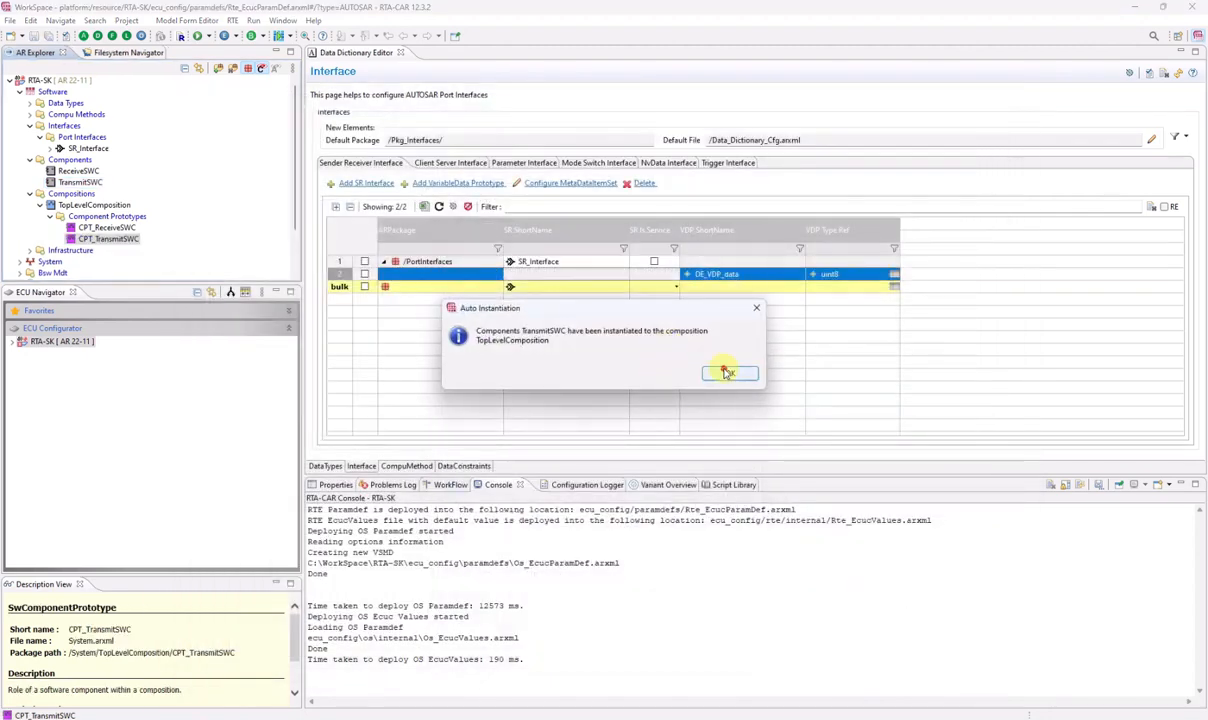
click(731, 372)
Step: Open ReceiveSWC and create a required port for the sender-receiver interface SR_Interface, named Rport_Receive
double_click(78, 171)
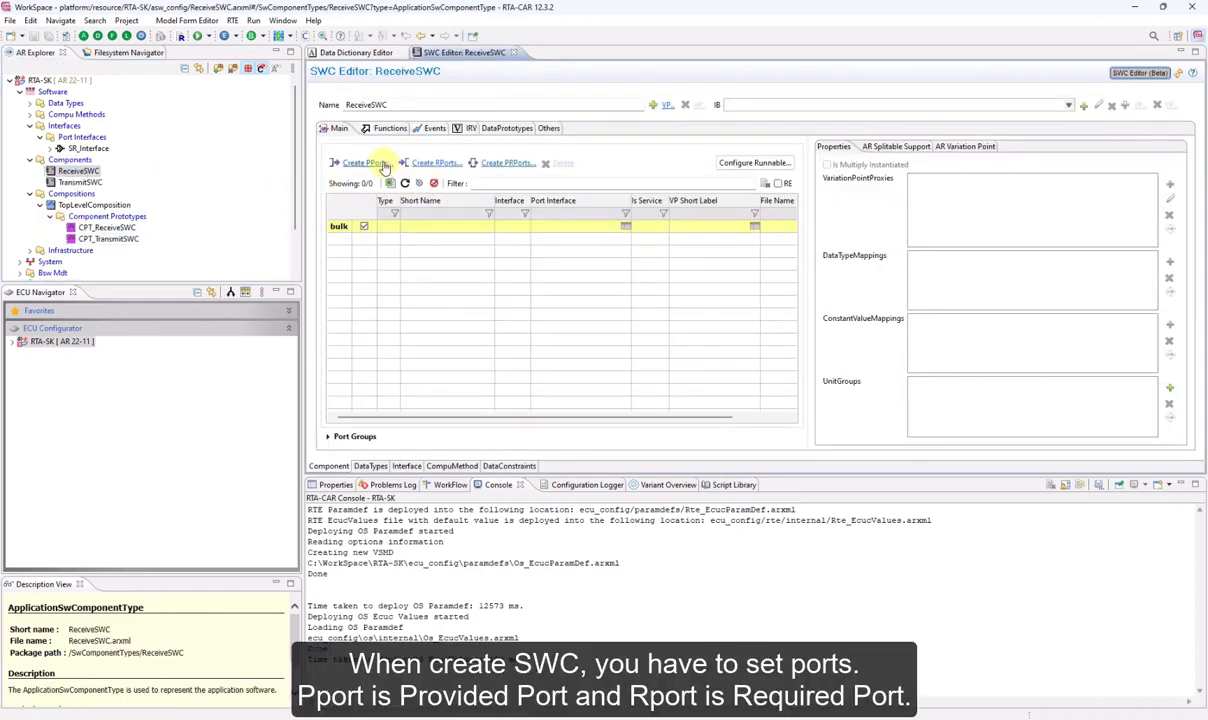
click(430, 163)
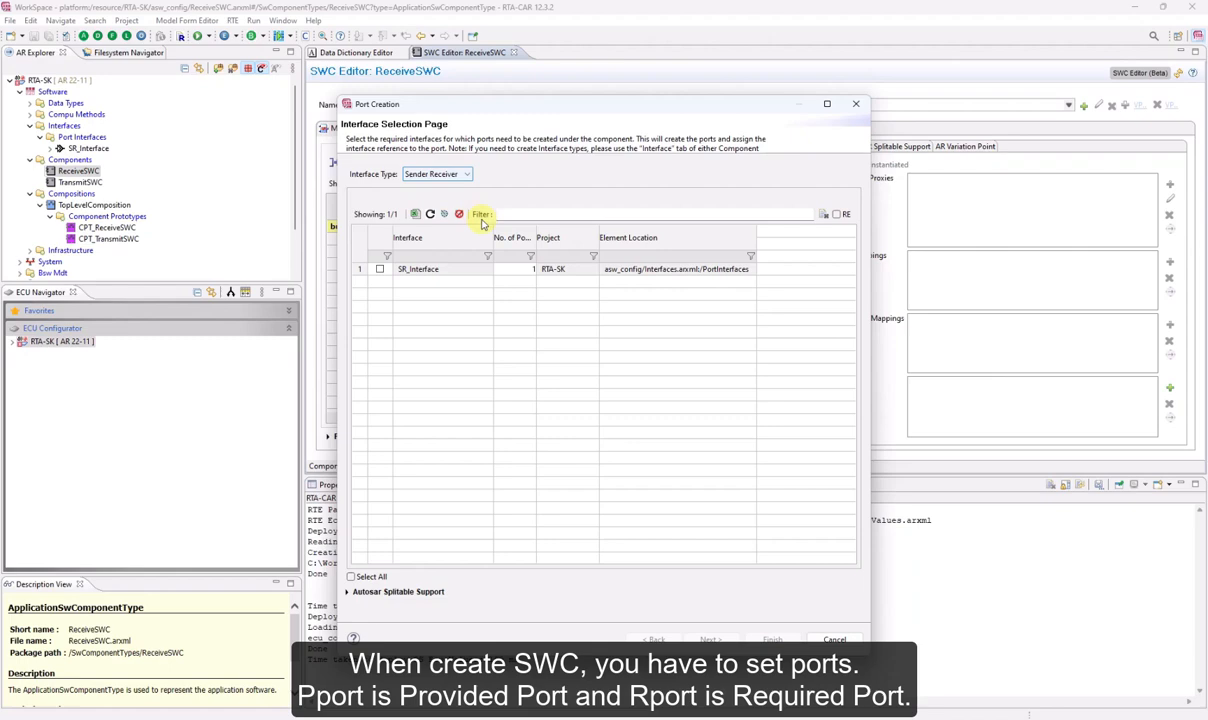
click(377, 270)
click(710, 639)
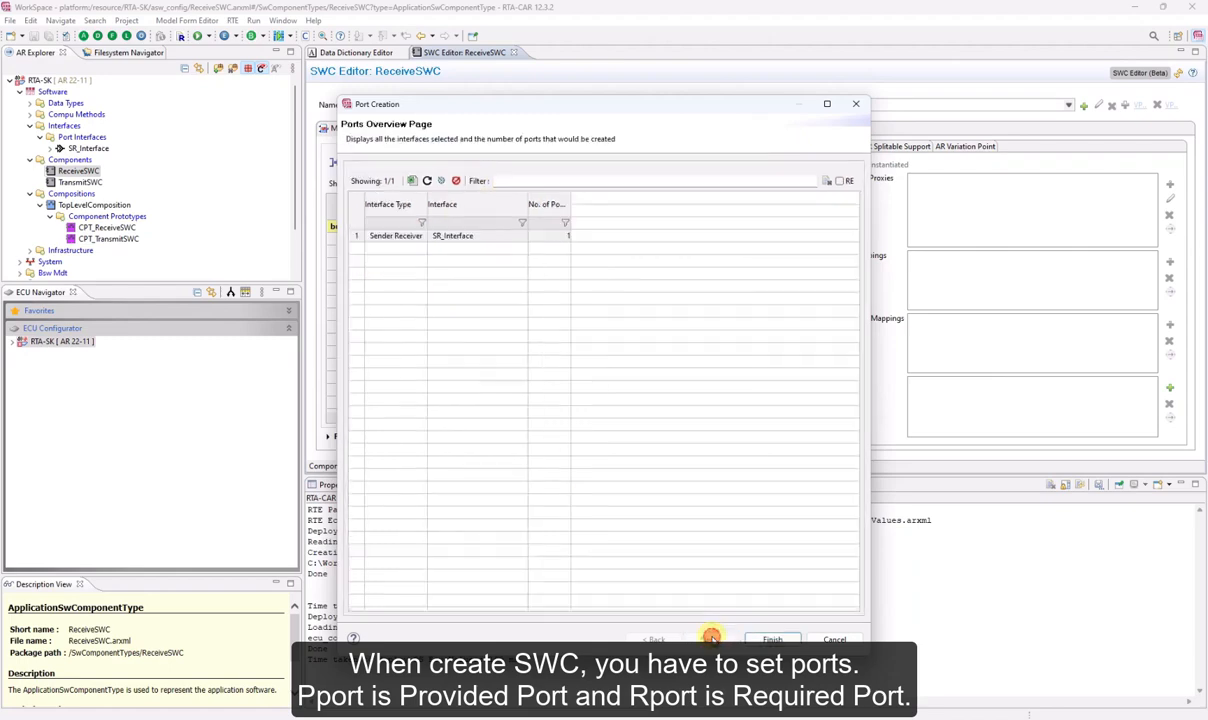
click(760, 639)
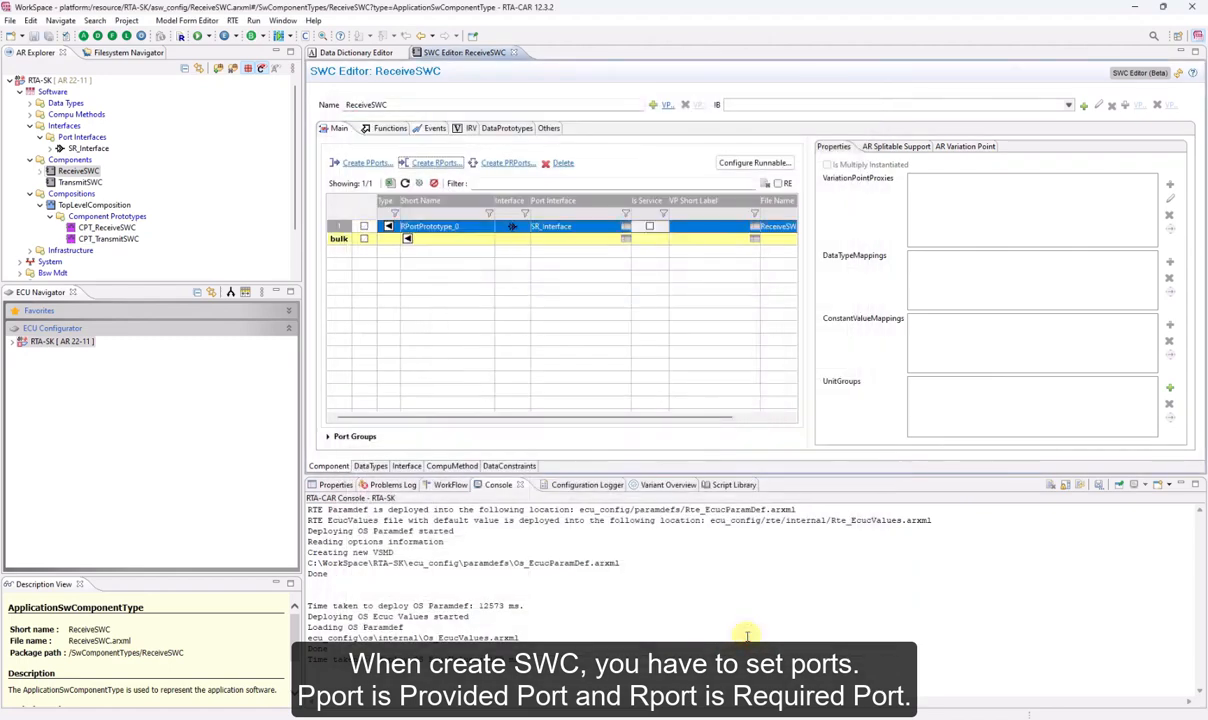
click(455, 230)
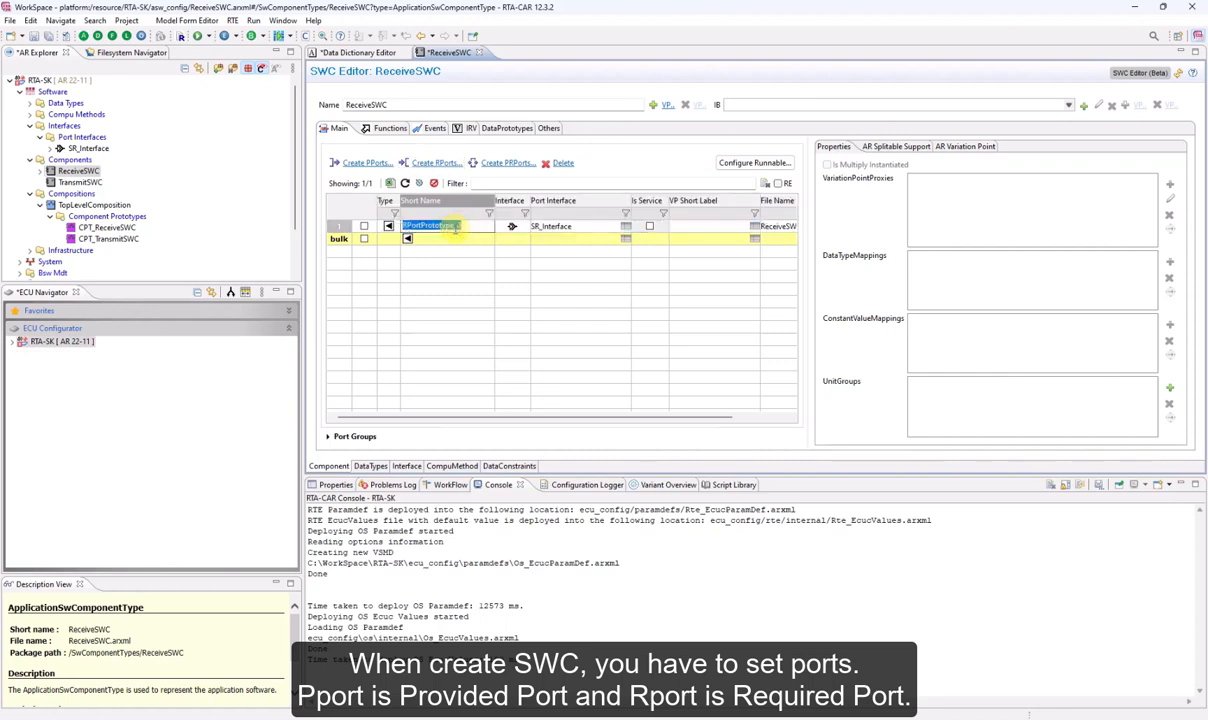
text(Rport_Receive)
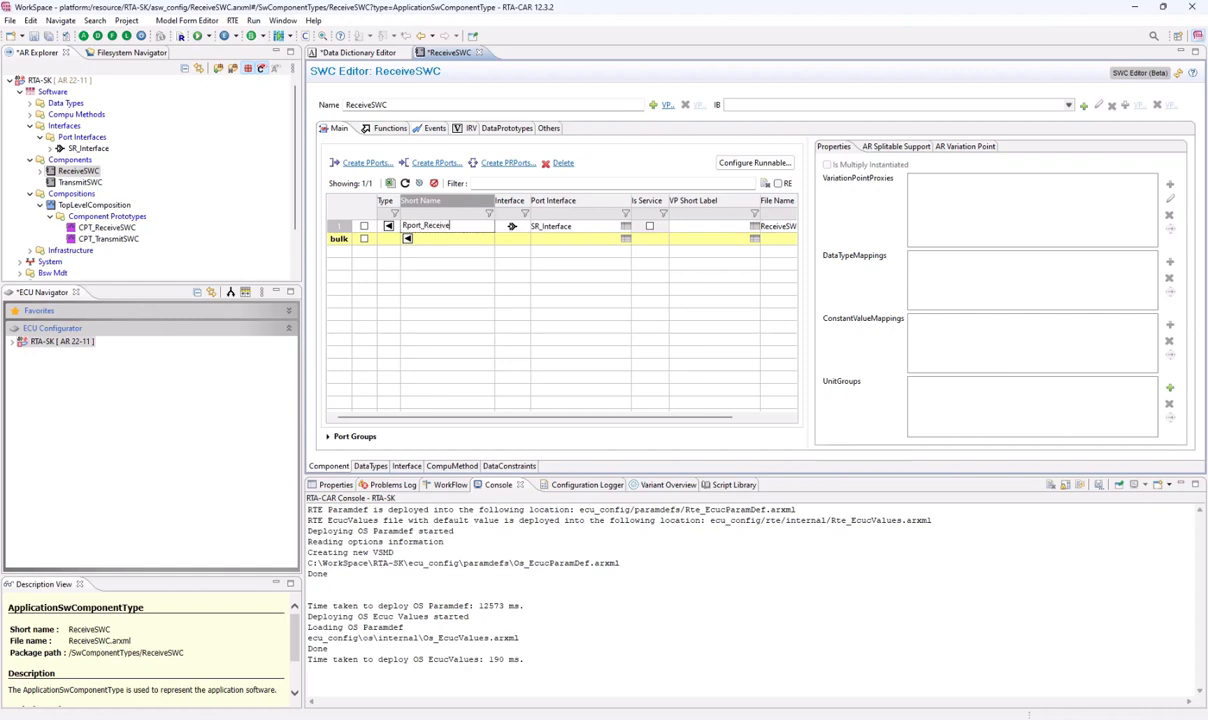
key(Return)
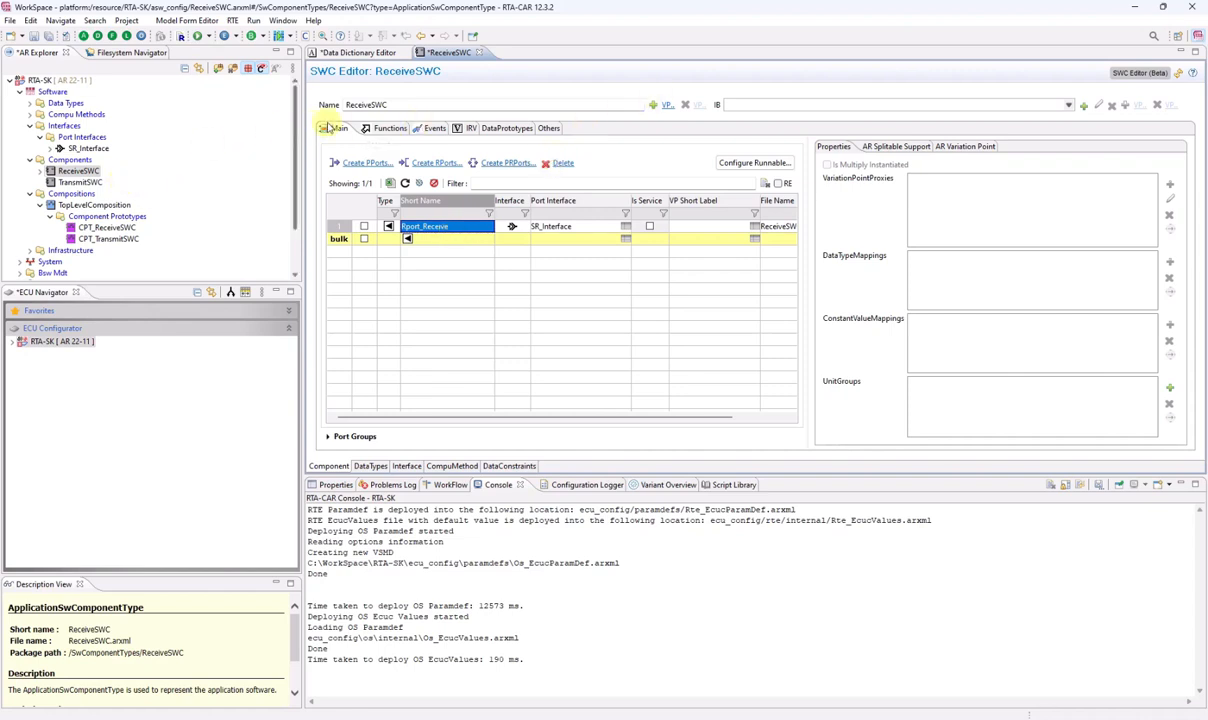
Step: Add an internal behavior with the short name SwcInternalBehavior to ReceiveSWC
click(376, 130)
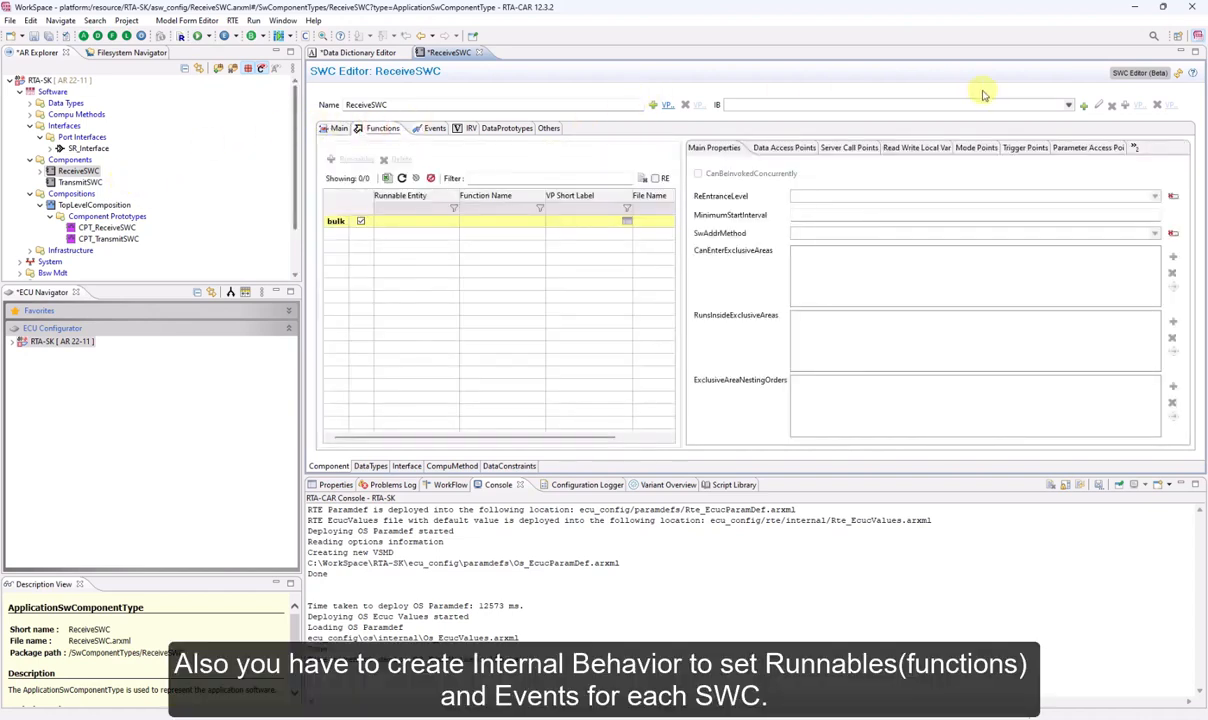
click(1083, 104)
key(Right)
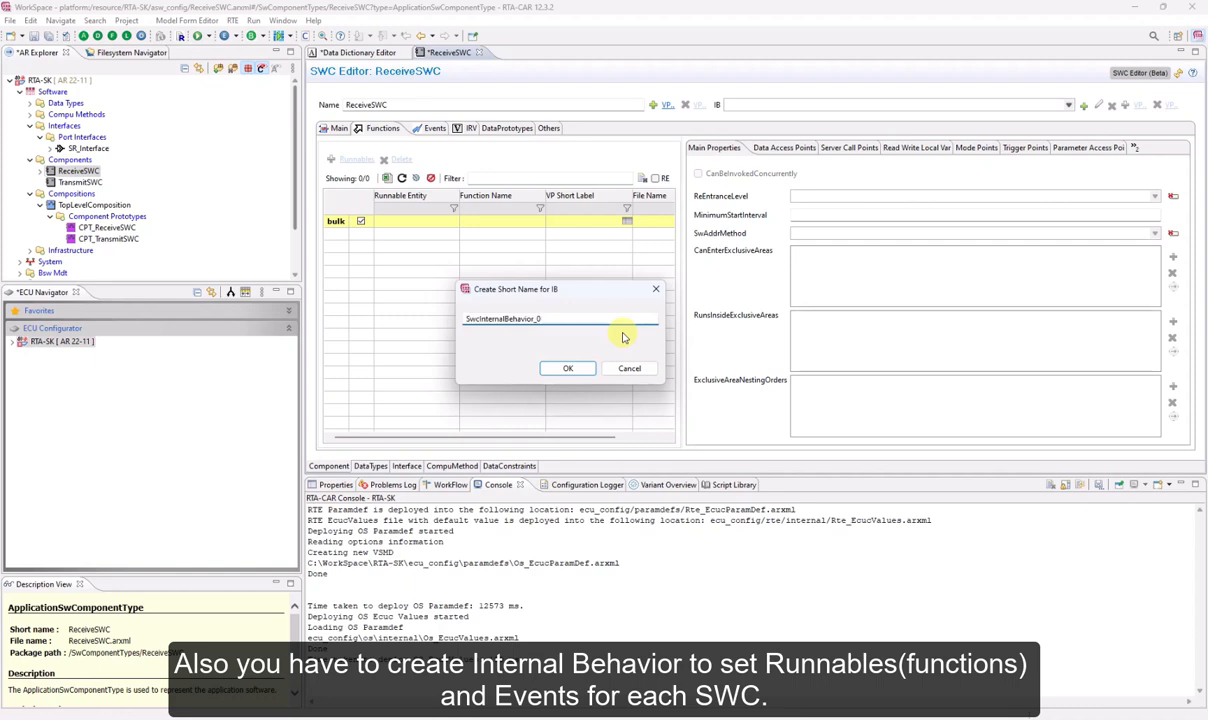
key(Return)
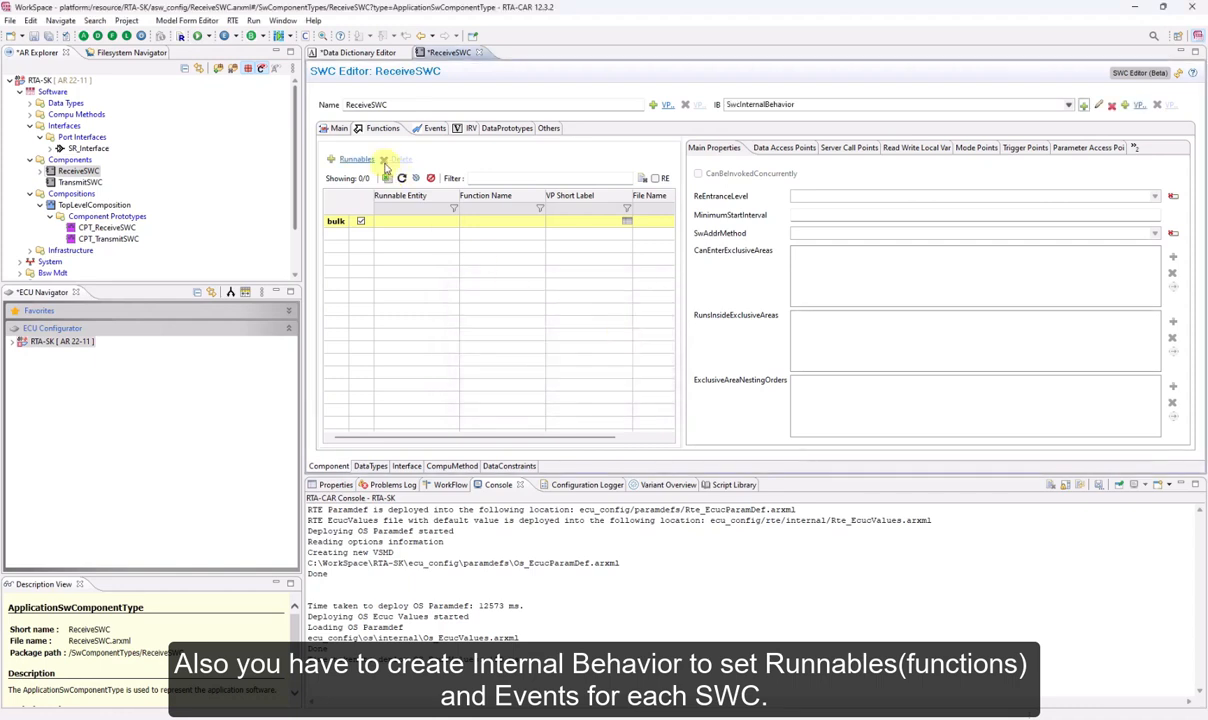
Step: Add a runnable entity named RE_Receive with the function name RE_Receive_Func to ReceiveSWC
click(352, 159)
text(RE_Receive)
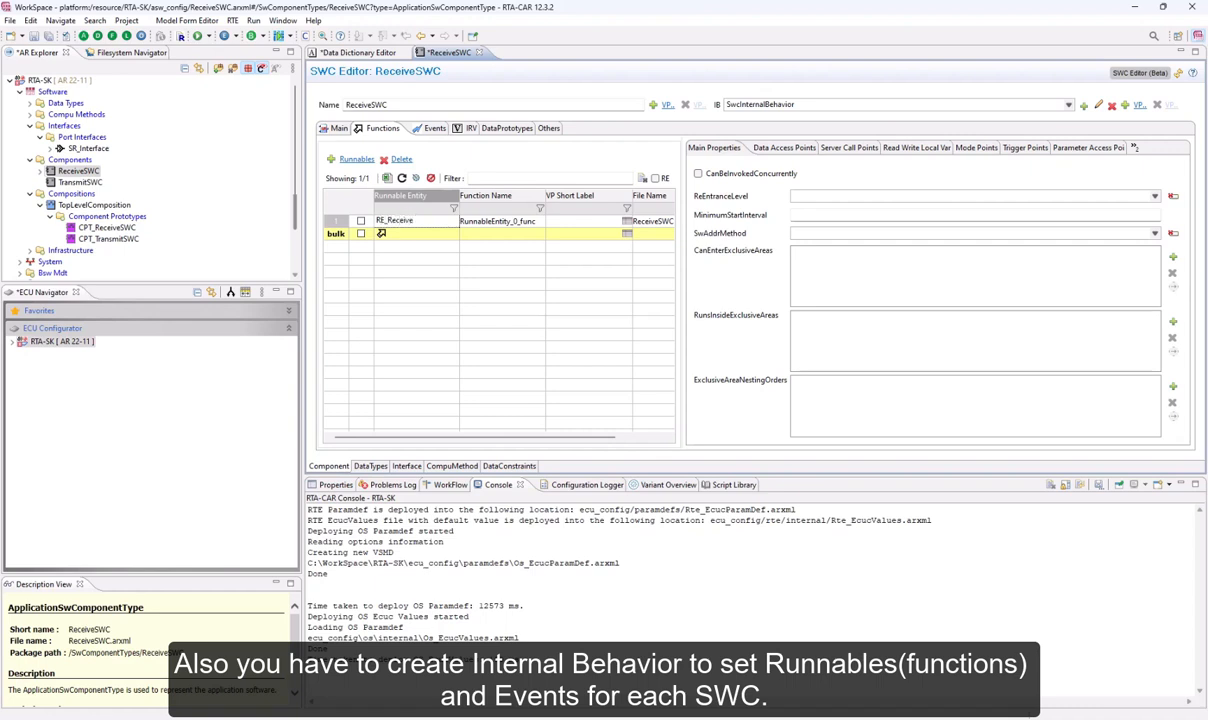
click(485, 220)
text(RE_Recei)
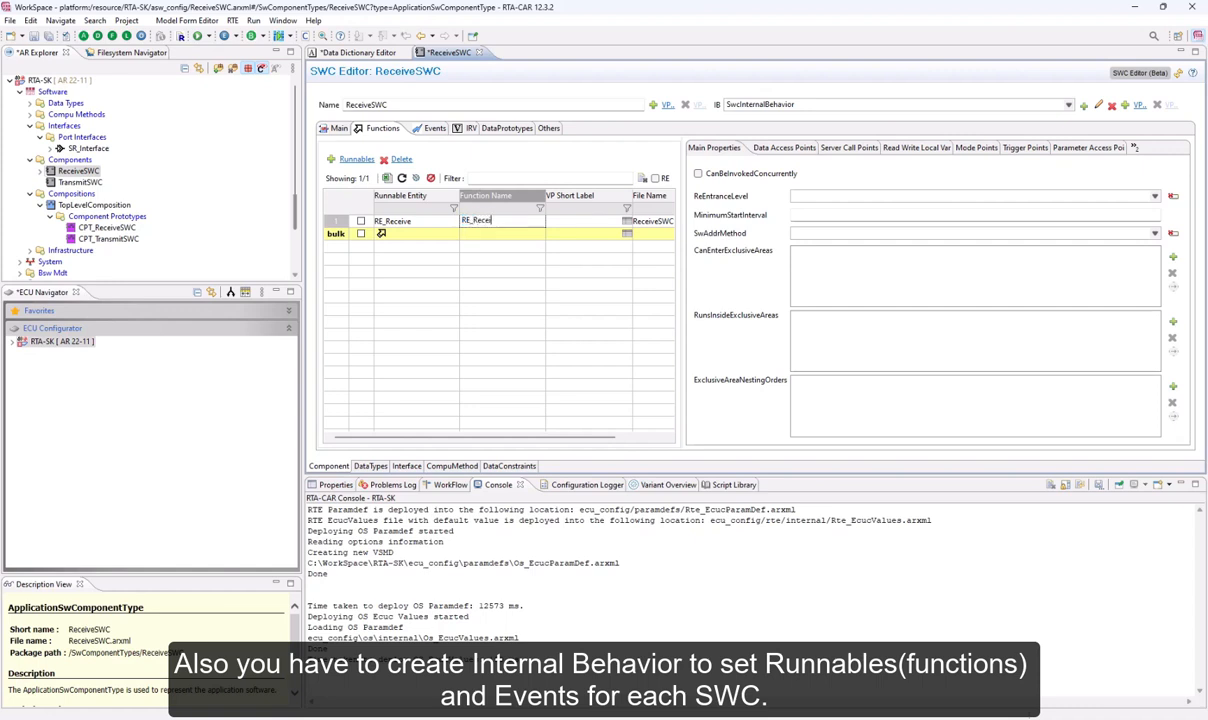
text(ve_Fu)
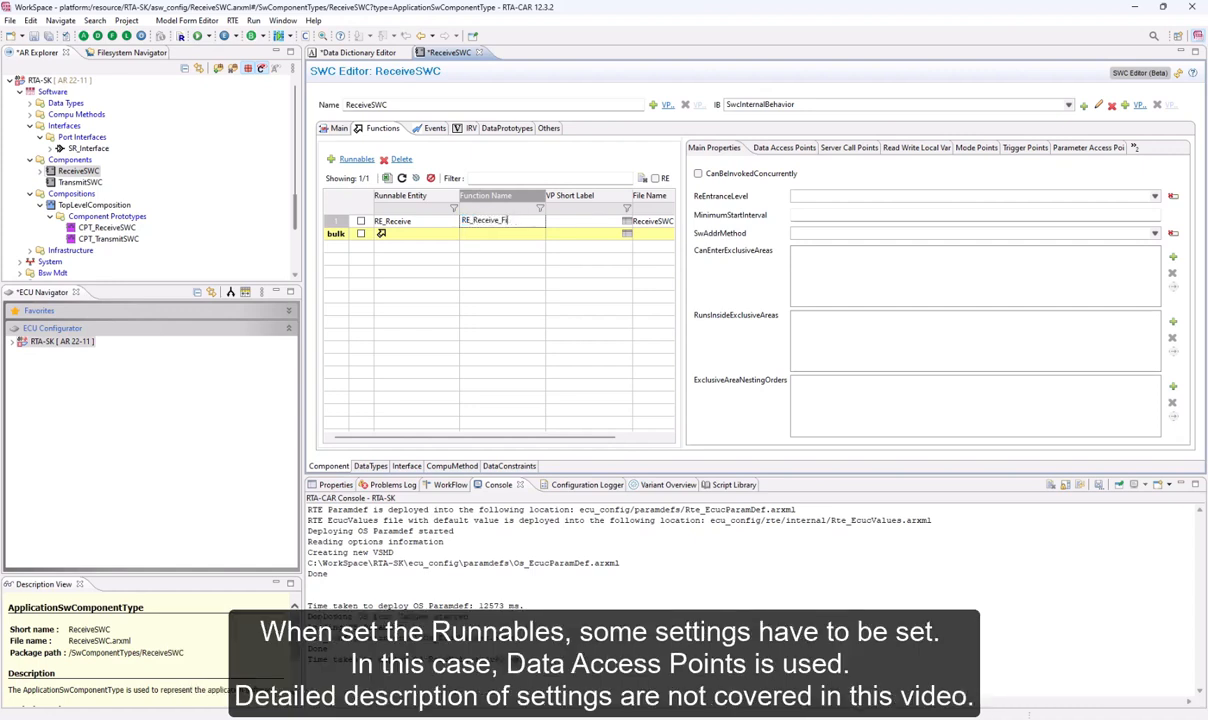
text(nc)
key(Return)
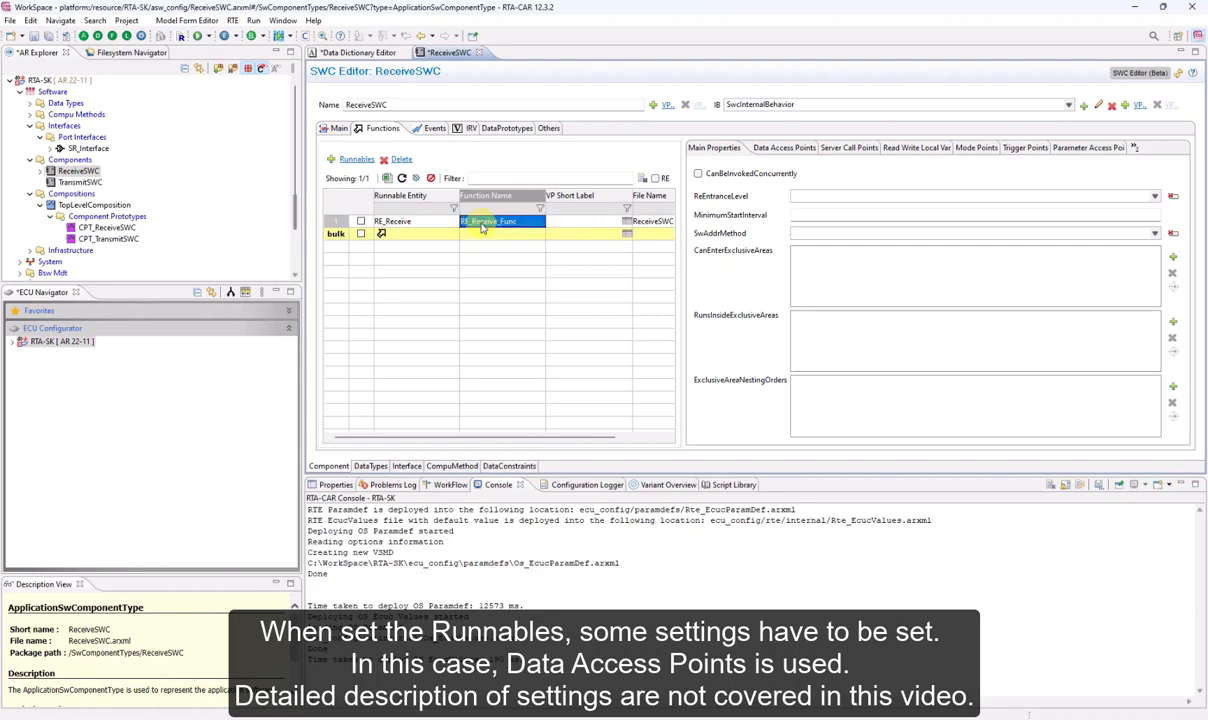
Step: Create a DataReadAccess data access point for RE_Receive covering DE_VDP_data on the Rport_Receive port
click(769, 149)
click(735, 183)
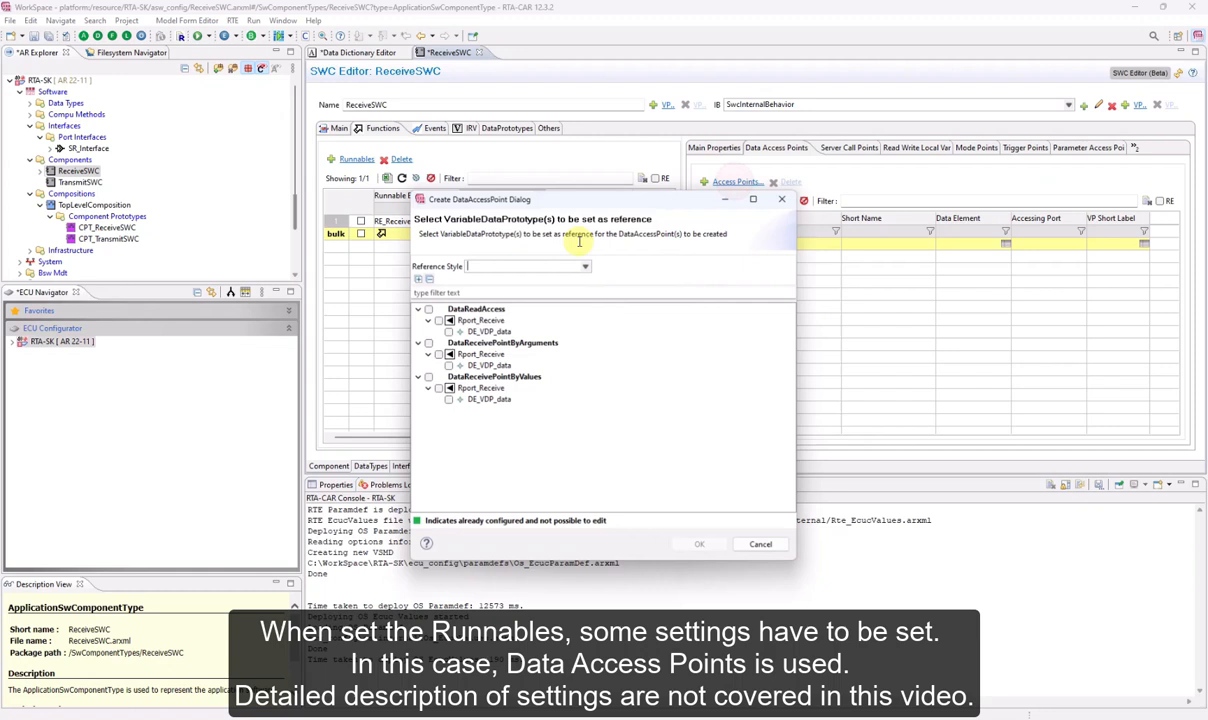
click(419, 310)
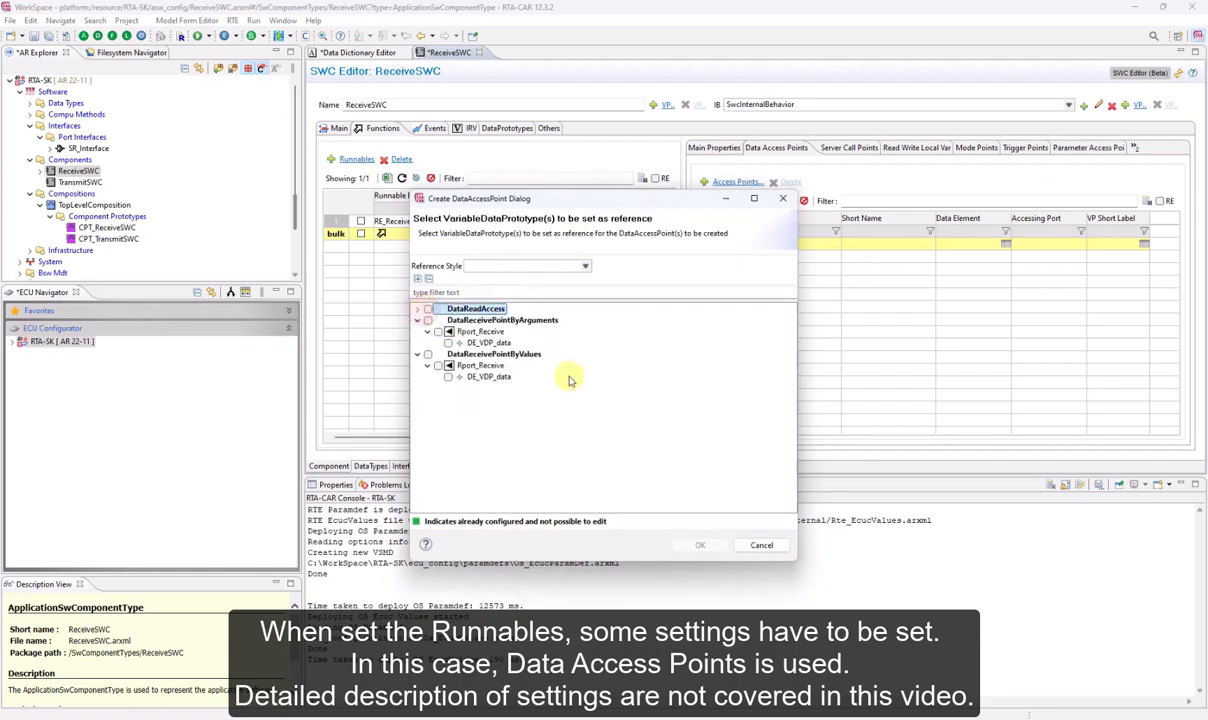
click(428, 309)
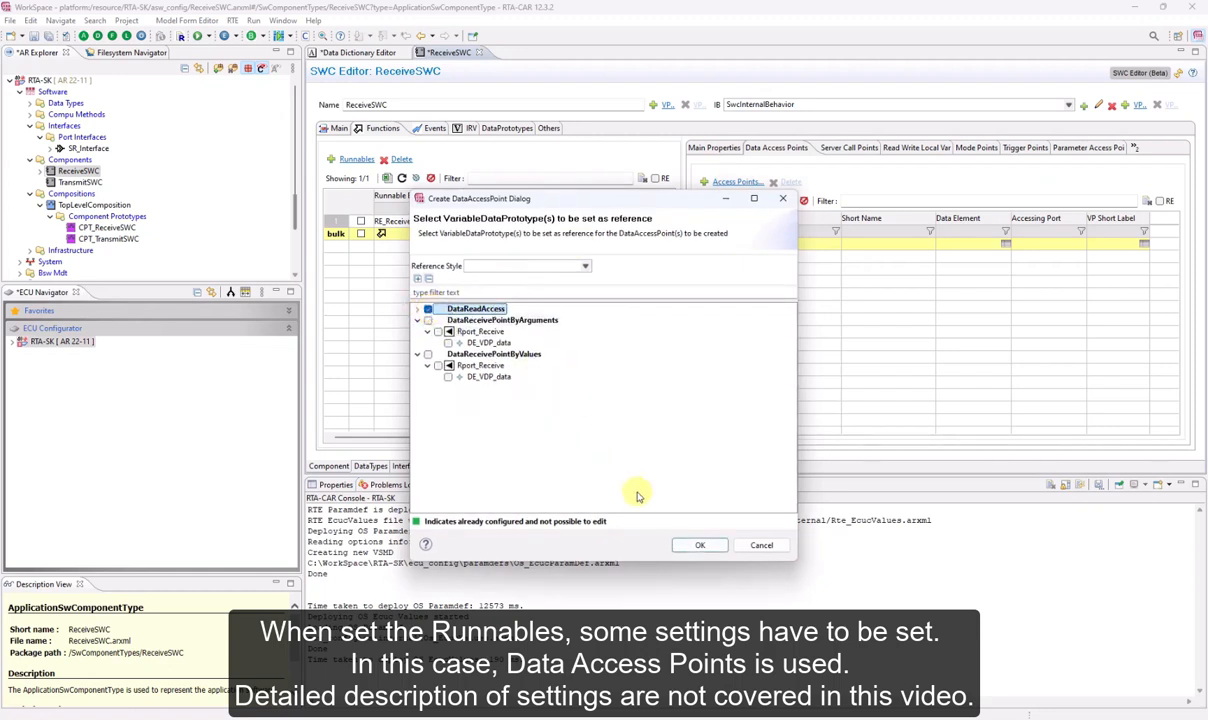
click(698, 545)
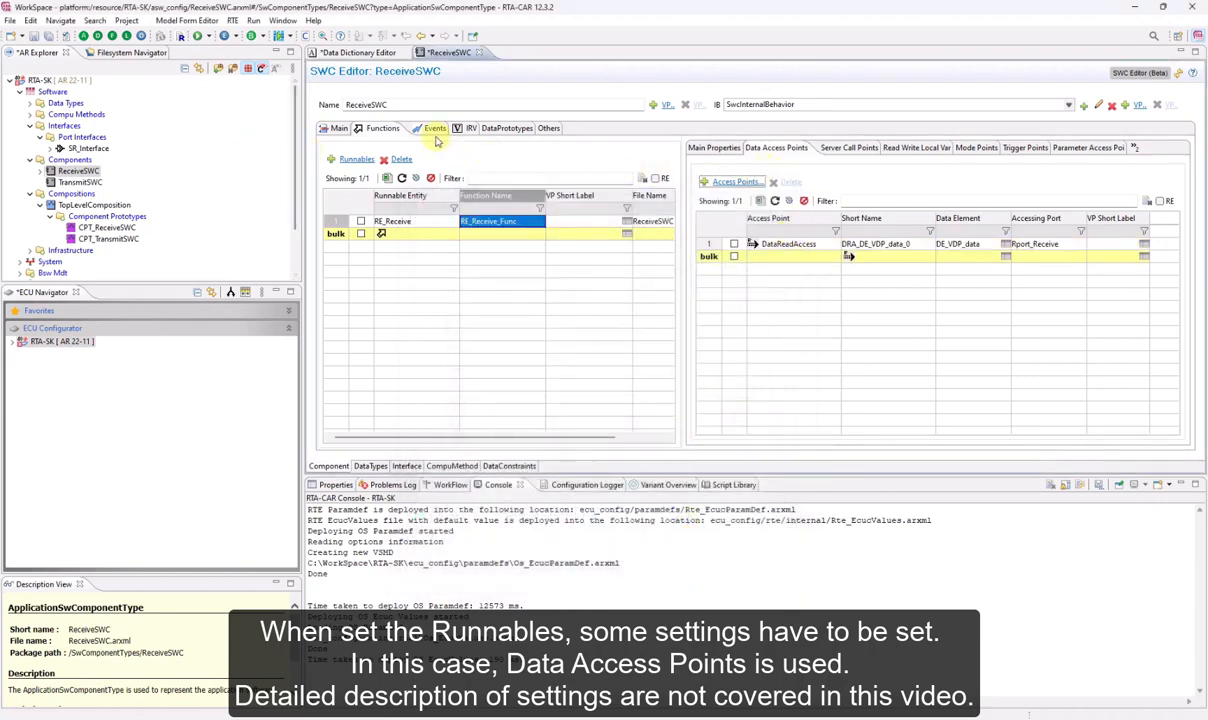
Step: Create a TimingEvent that starts RE_Receive with a timing period of 0.1 s and name it TE_Receive
click(432, 130)
click(334, 159)
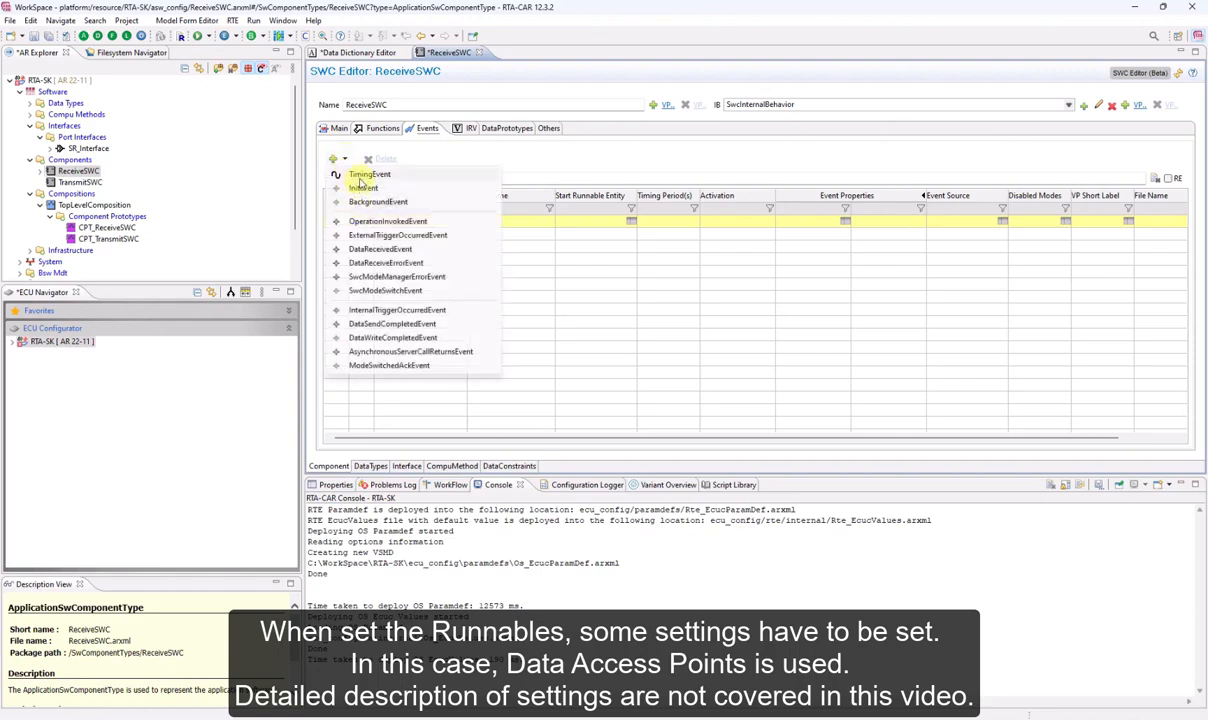
click(357, 176)
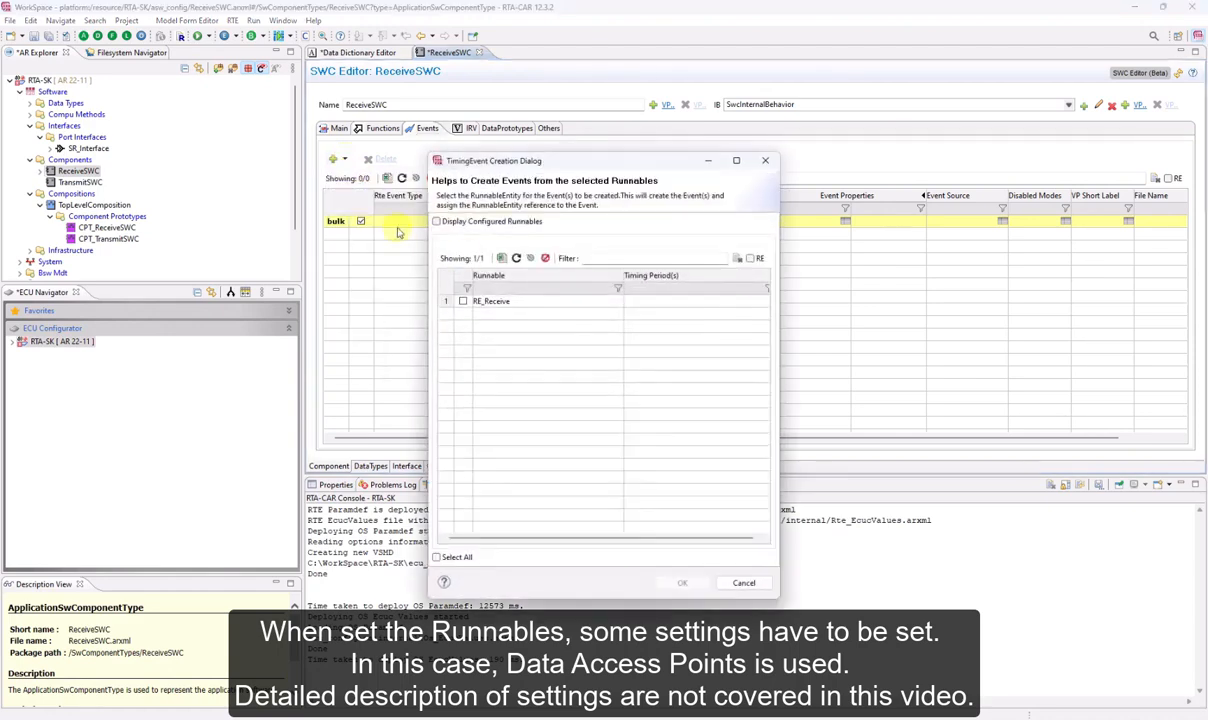
click(462, 301)
click(687, 302)
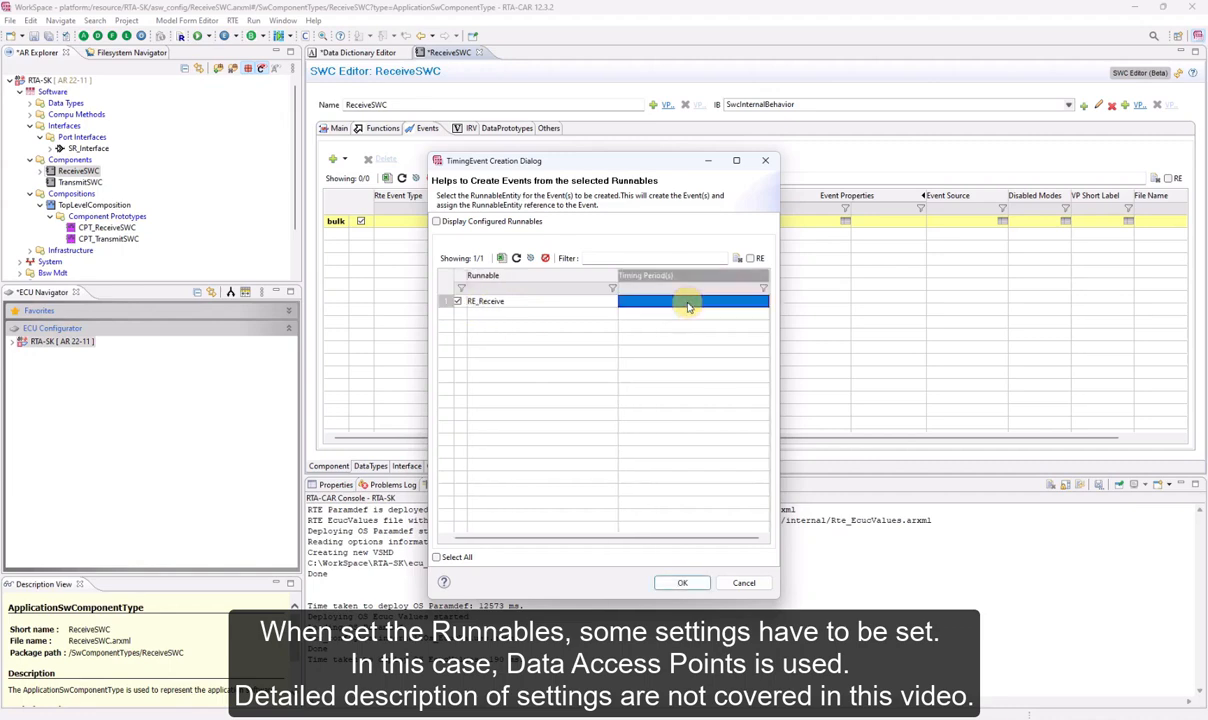
text(0.1)
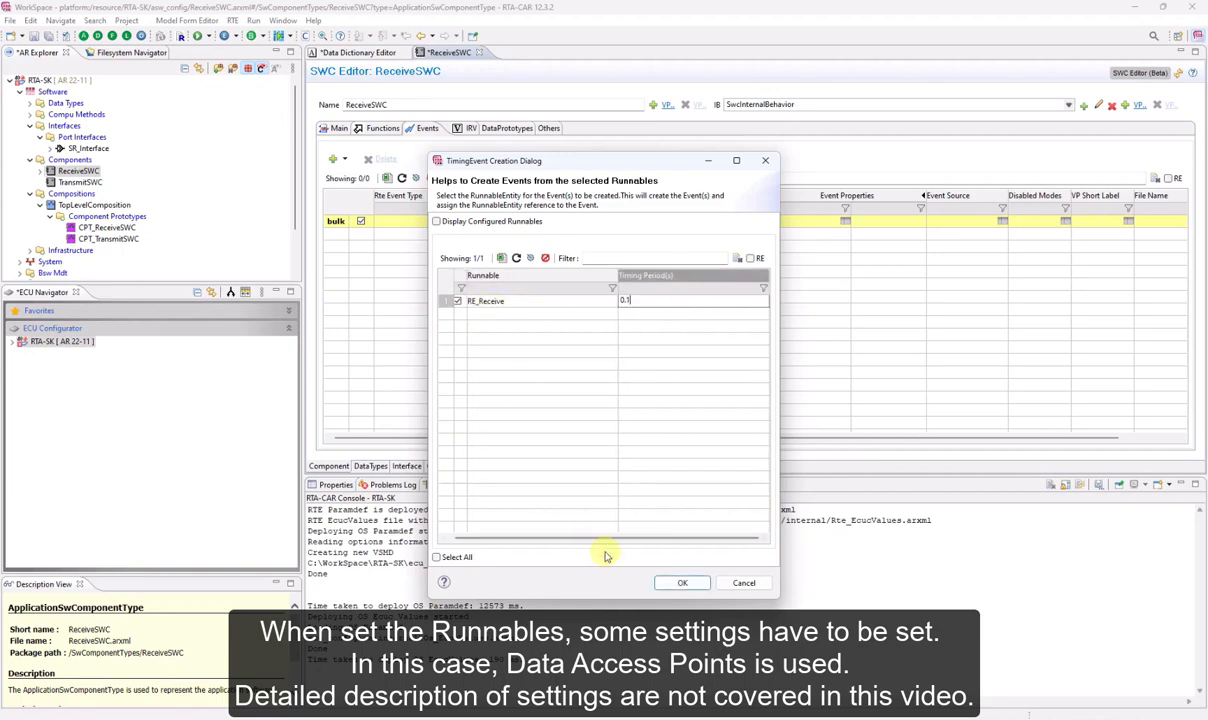
click(665, 581)
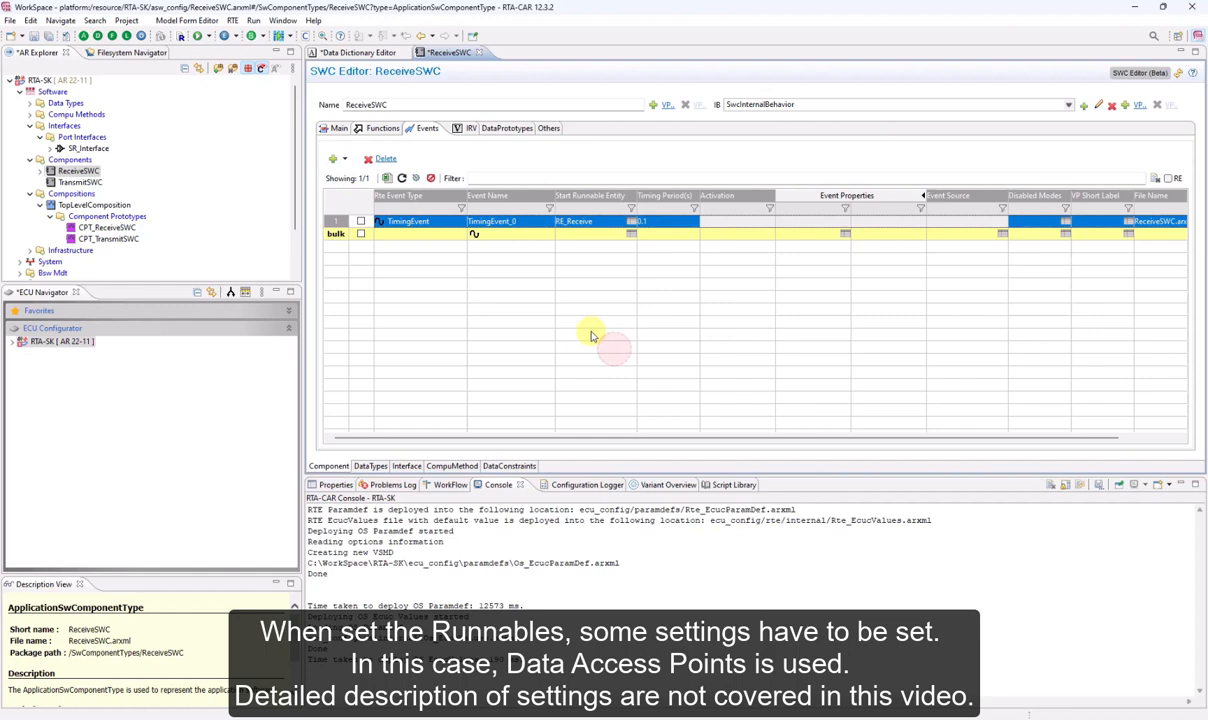
click(525, 222)
text(TE_Receive)
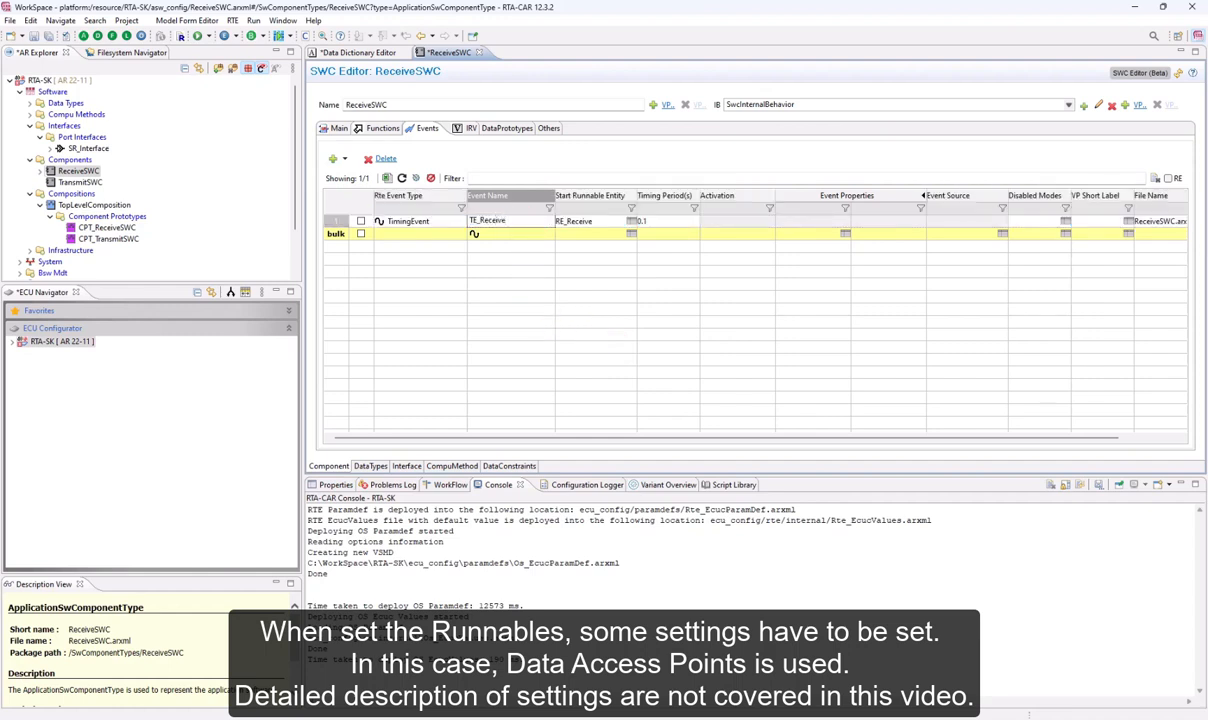
click(526, 222)
Step: Create a provider port for SR_Interface on TransmitSWC and name it Pport_Transmit
double_click(80, 182)
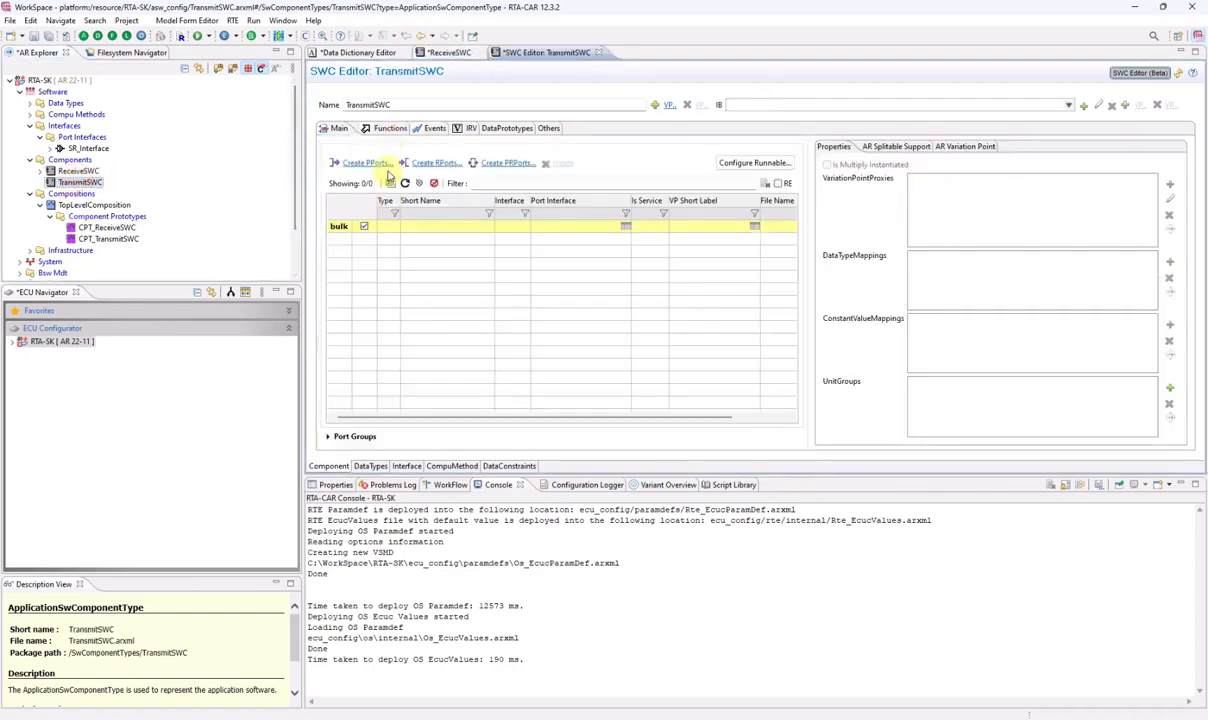
click(366, 163)
click(380, 269)
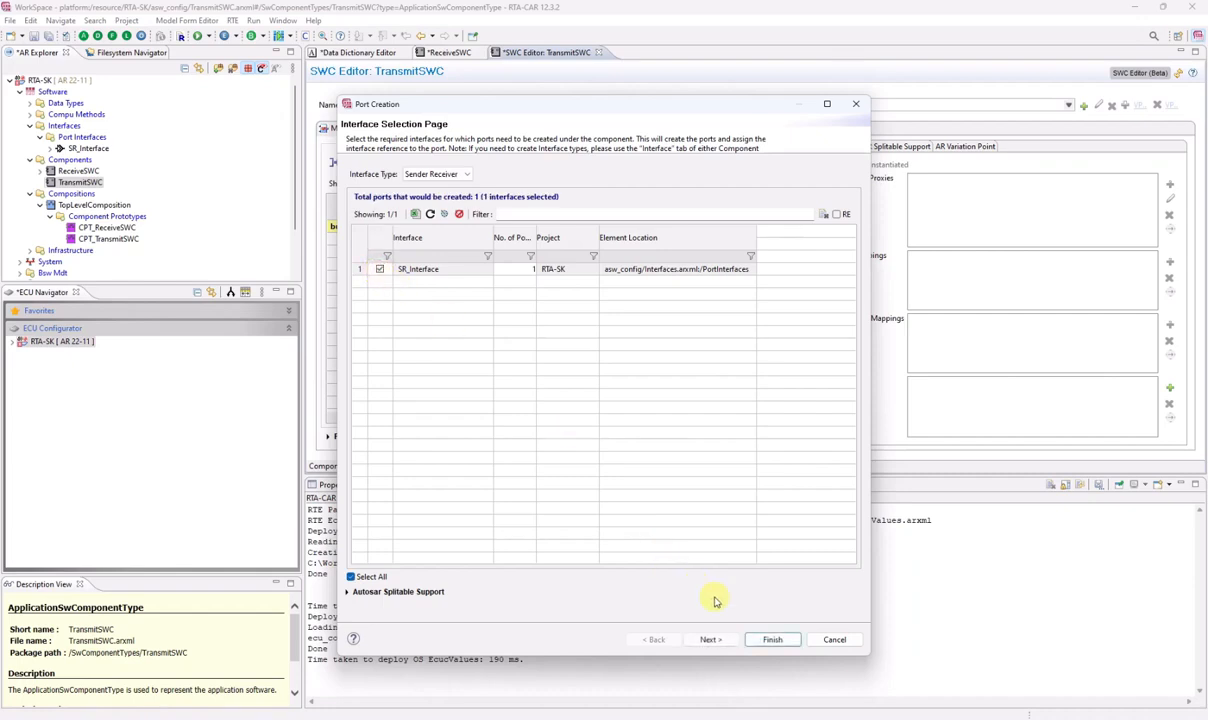
click(730, 640)
click(763, 639)
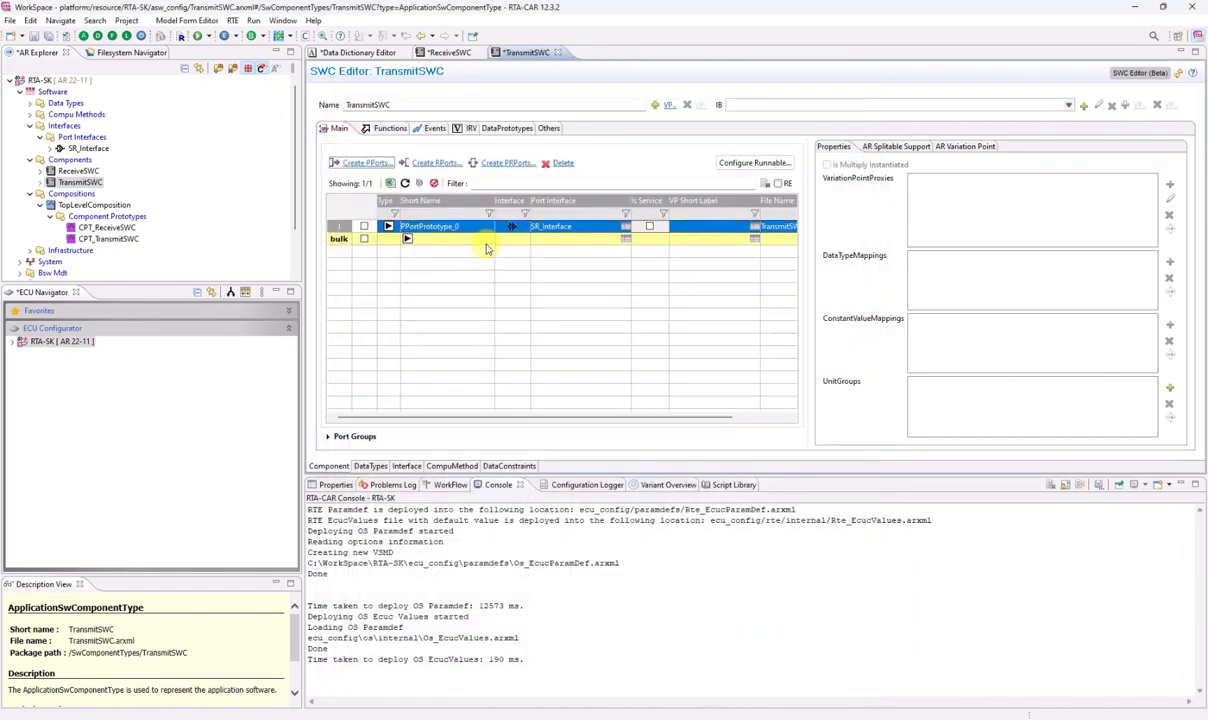
click(488, 226)
text(Pport_Transmit)
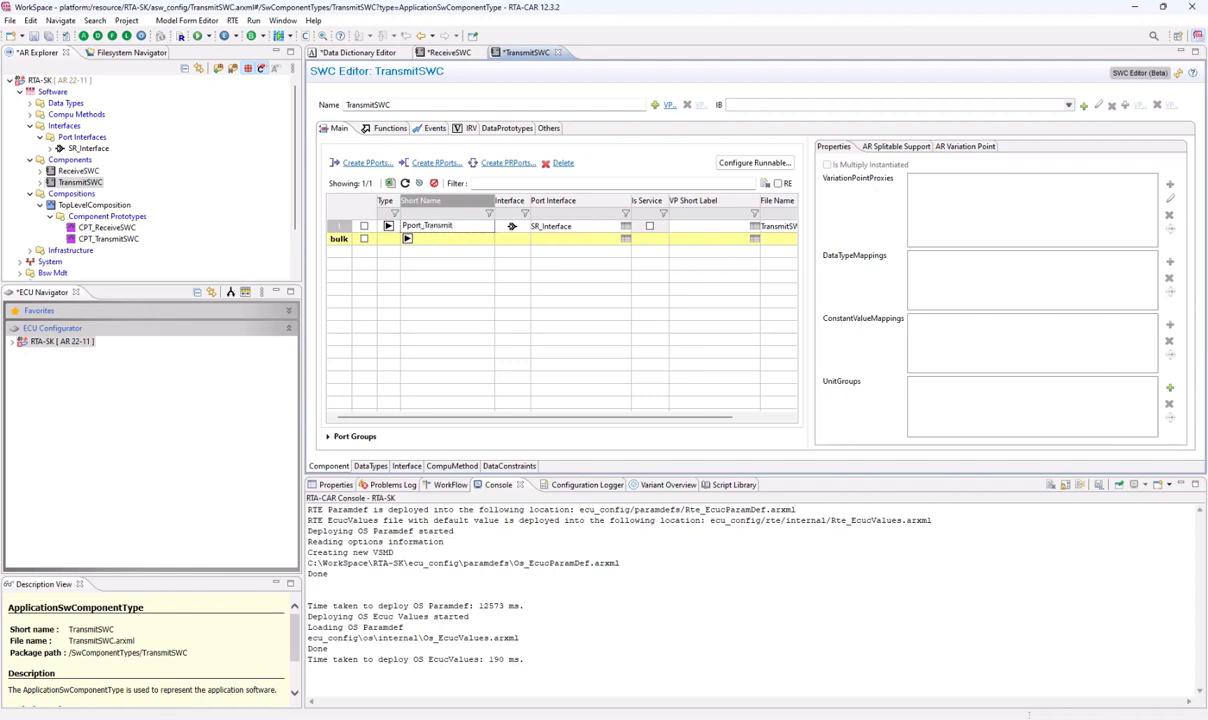
key(Return)
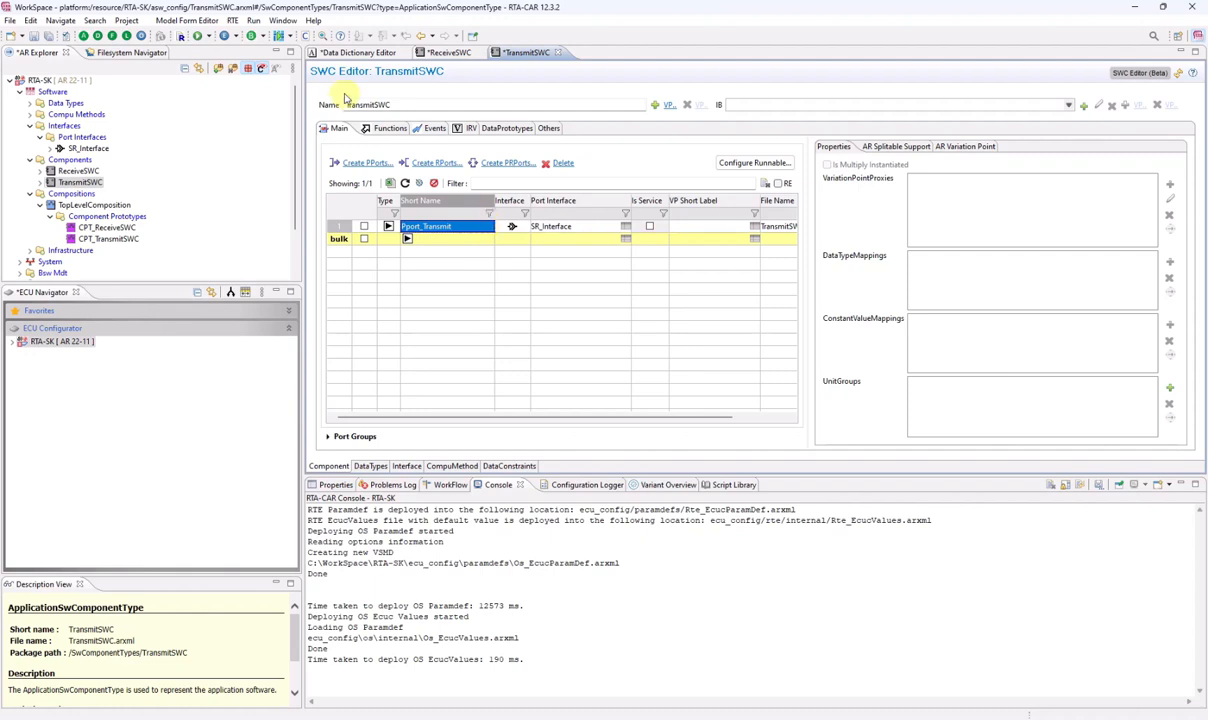
Step: Add an internal behavior with the short name SwcInternalBehavior to TransmitSWC
click(380, 128)
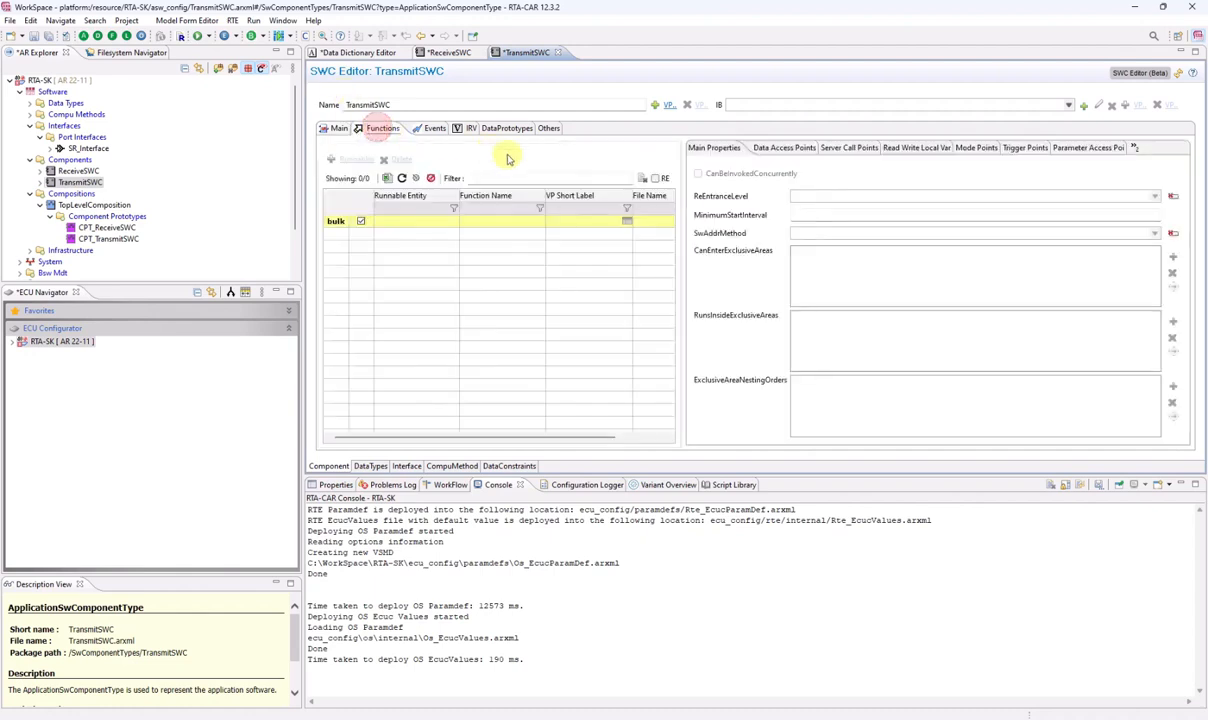
click(1082, 105)
key(Return)
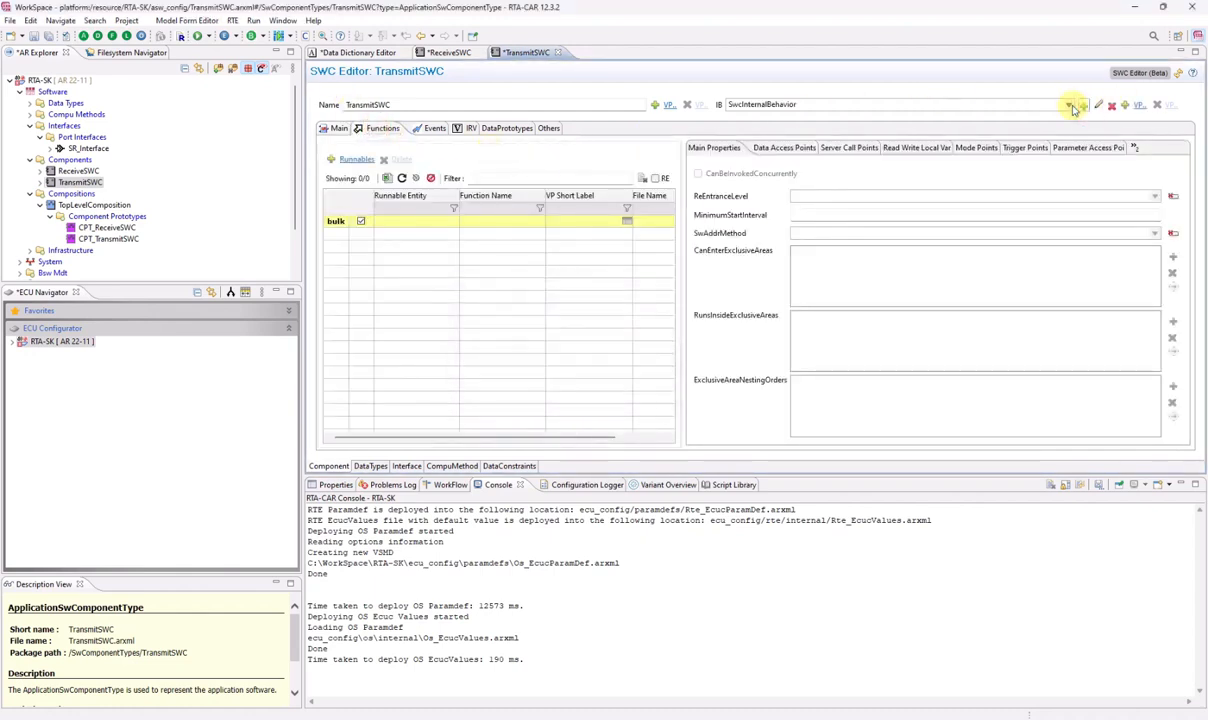
Step: Add a runnable entity named RE_Transmit with the function name RE_Transmit_Func to TransmitSWC
click(352, 159)
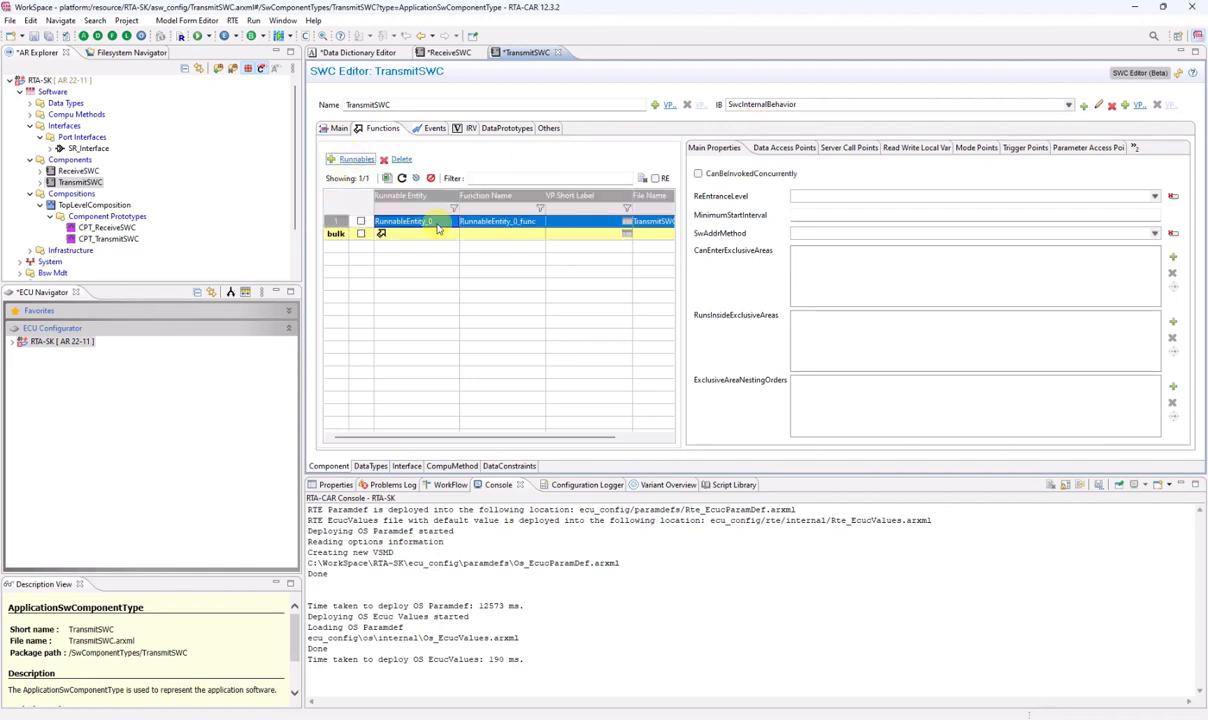
click(404, 221)
text(RE_T)
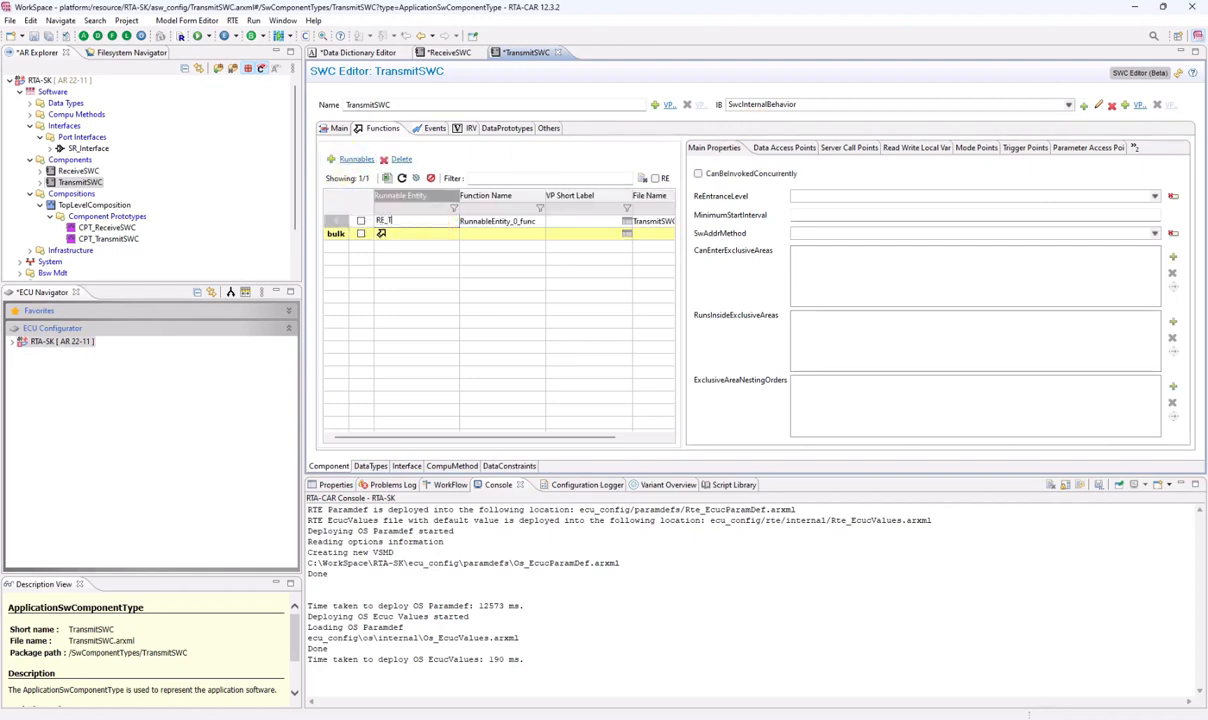
text(ransmit)
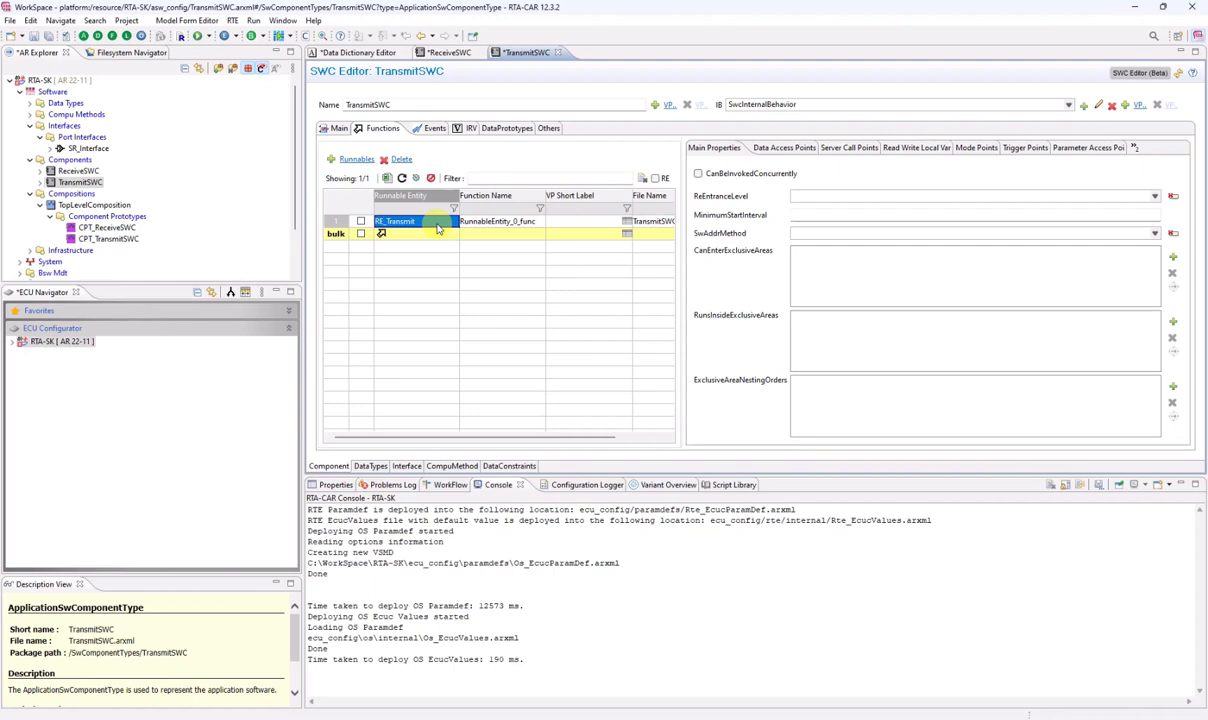
click(479, 221)
text(RE)
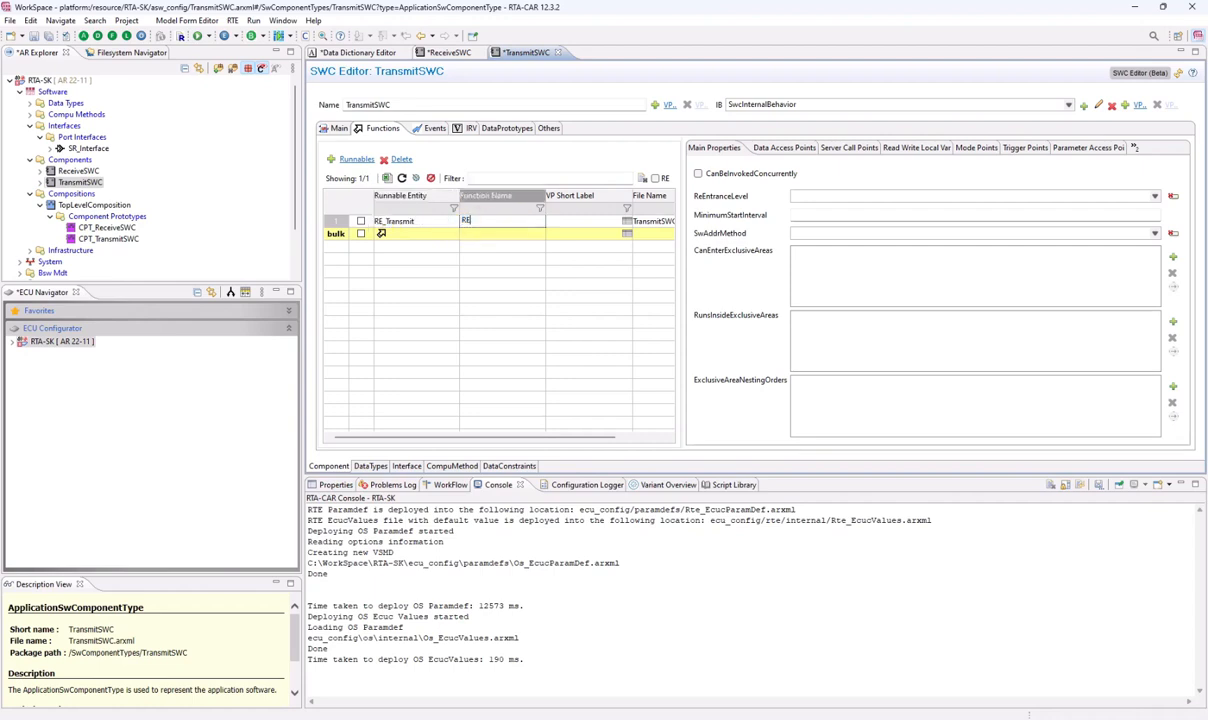
text(_Transmit_Func)
key(Return)
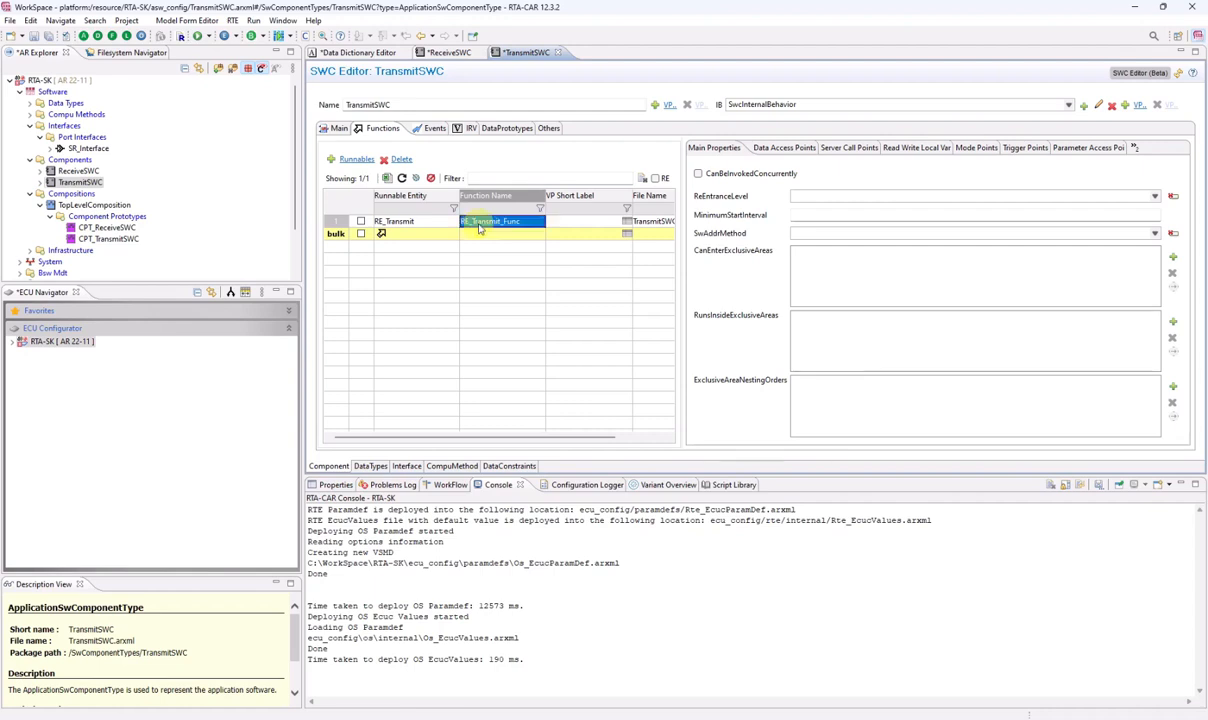
Step: Create a DataSendPoints data access point for RE_Transmit covering DE_VDP_data on the Pport_Transmit port
click(784, 148)
click(738, 182)
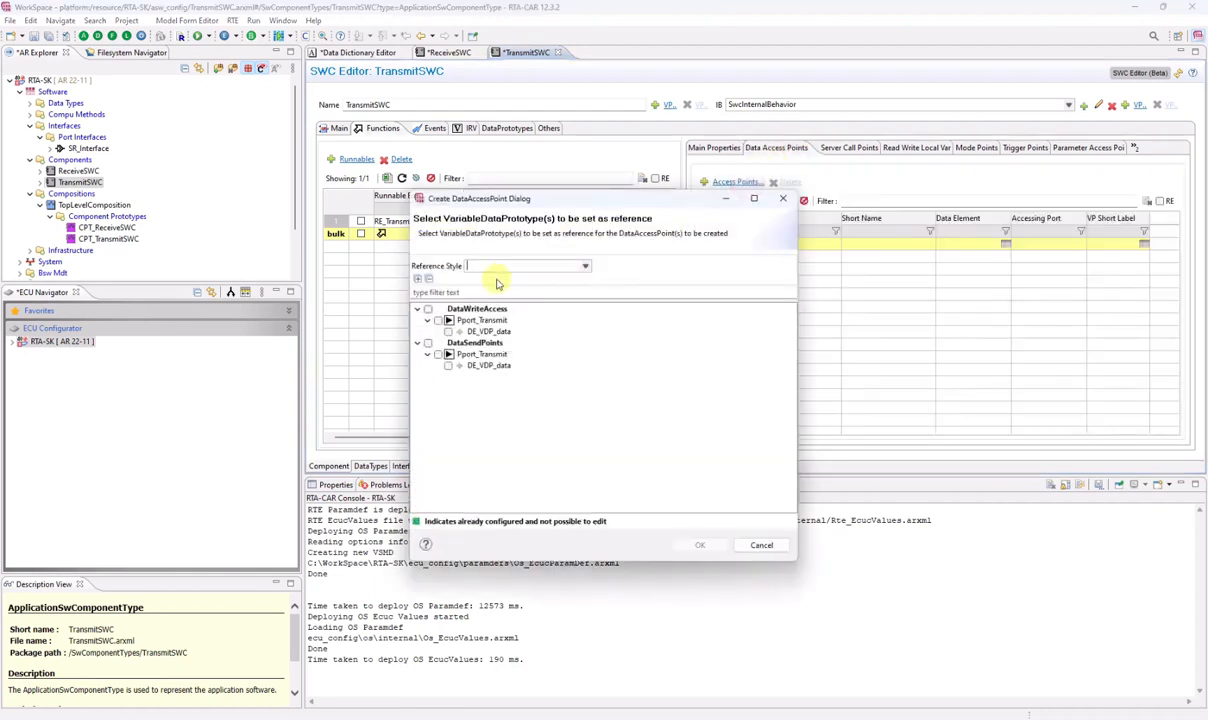
click(428, 309)
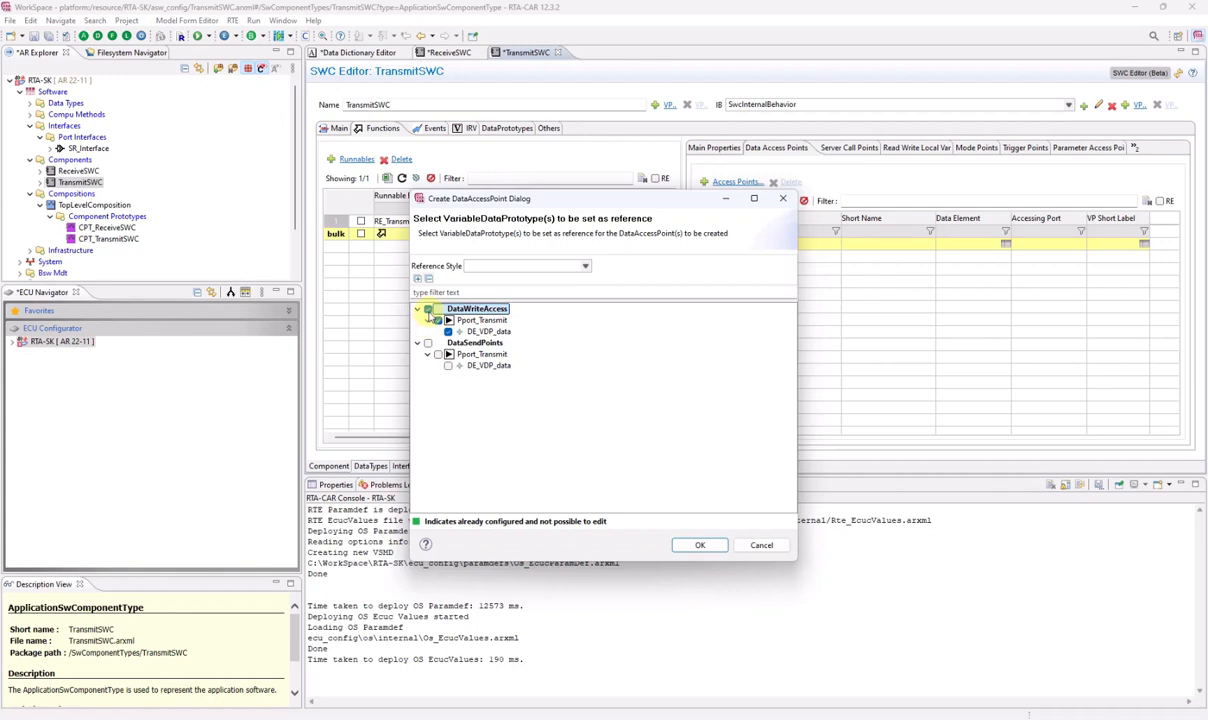
click(428, 309)
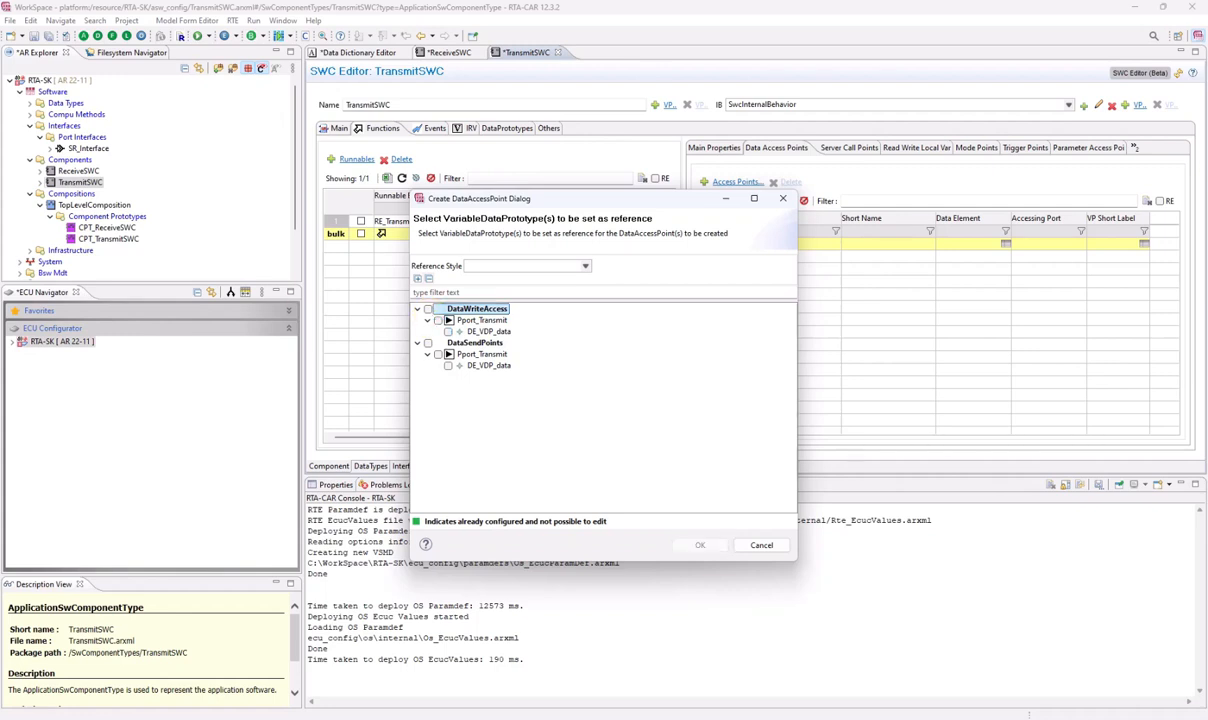
click(428, 343)
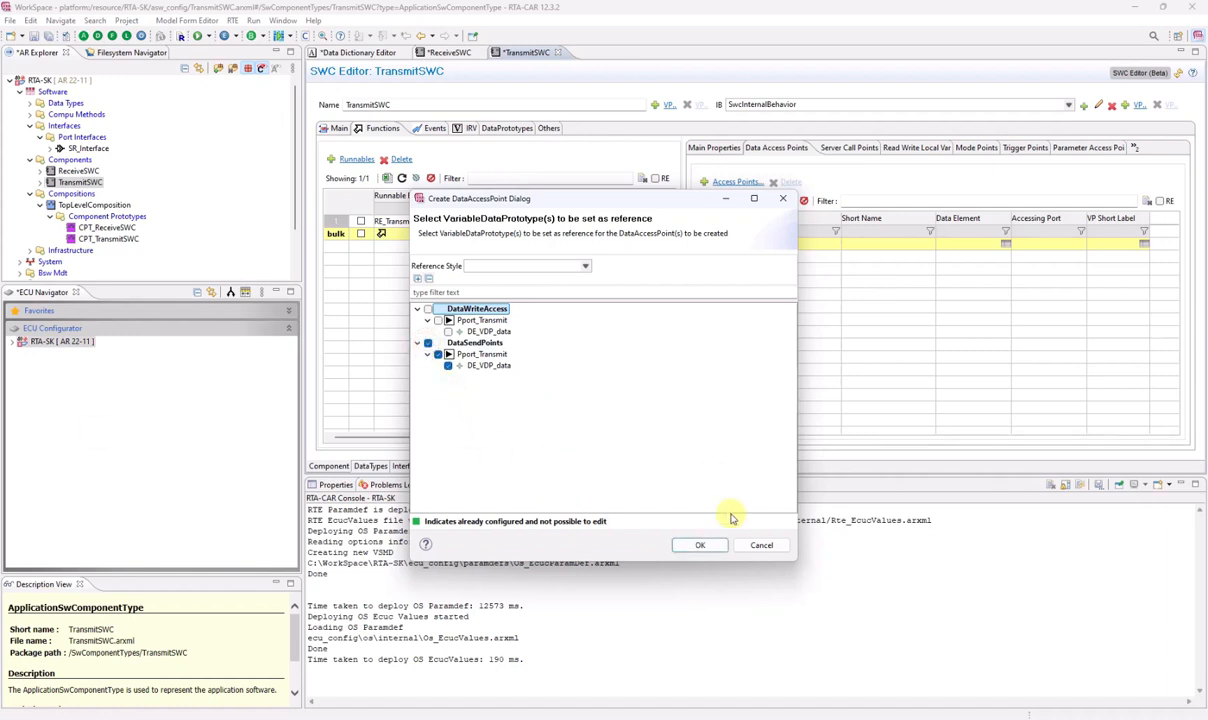
click(692, 545)
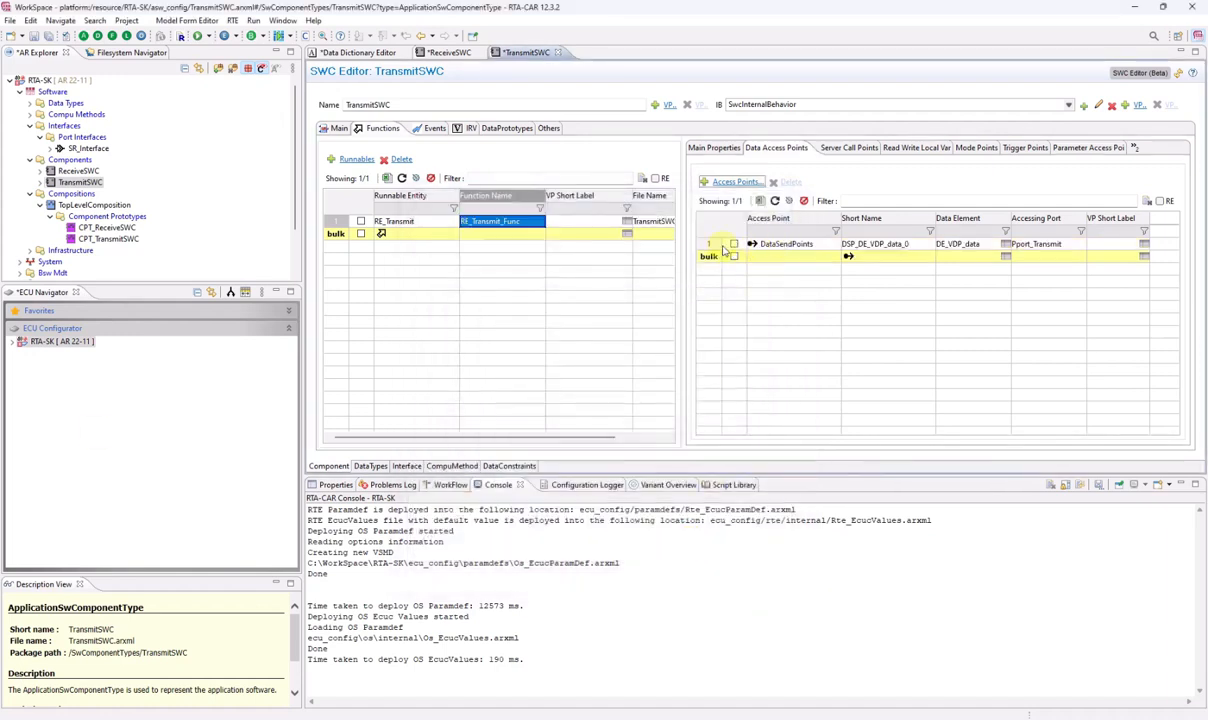
Step: Create a TimingEvent in TransmitSWC that starts RE_Transmit with a timing period of 0.1 s
click(440, 129)
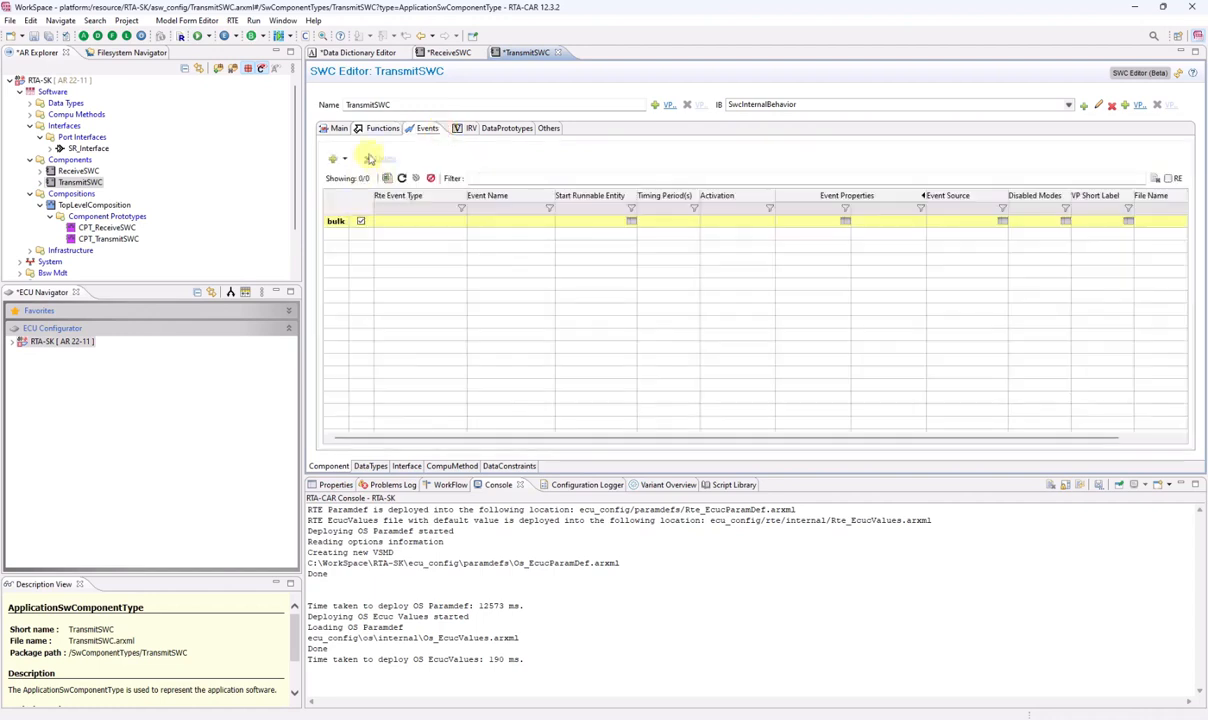
click(342, 160)
click(368, 175)
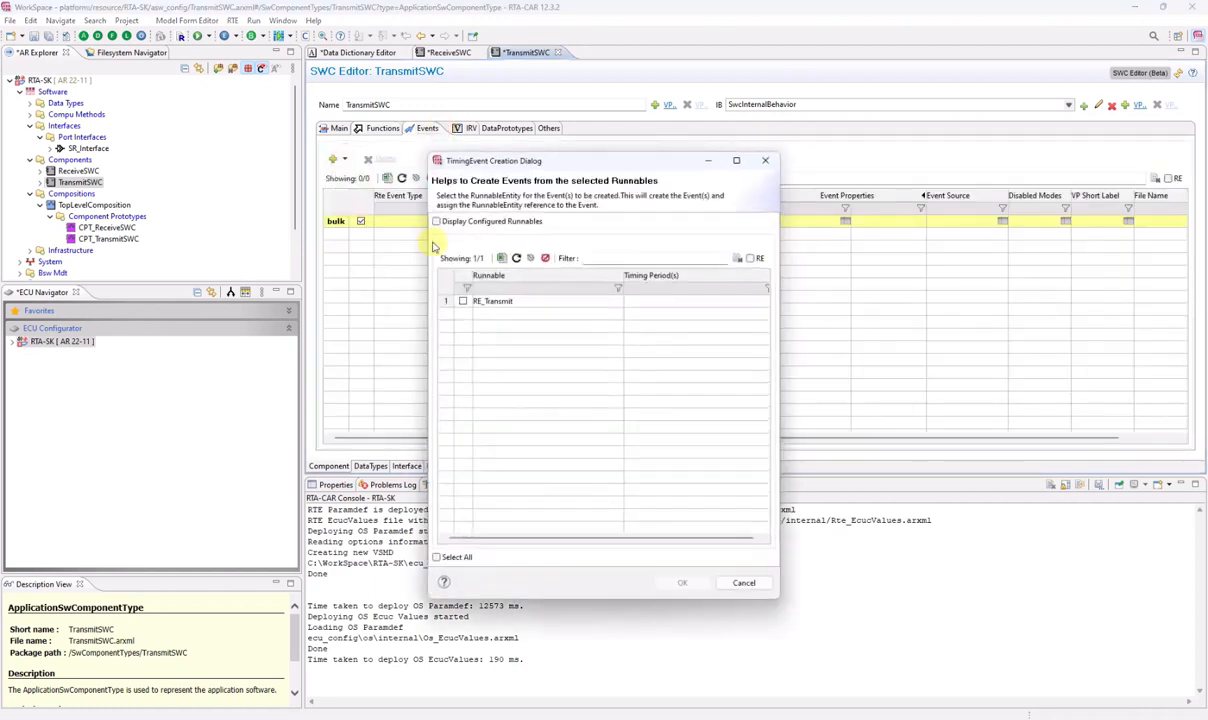
click(463, 302)
click(617, 302)
click(645, 302)
text(0)
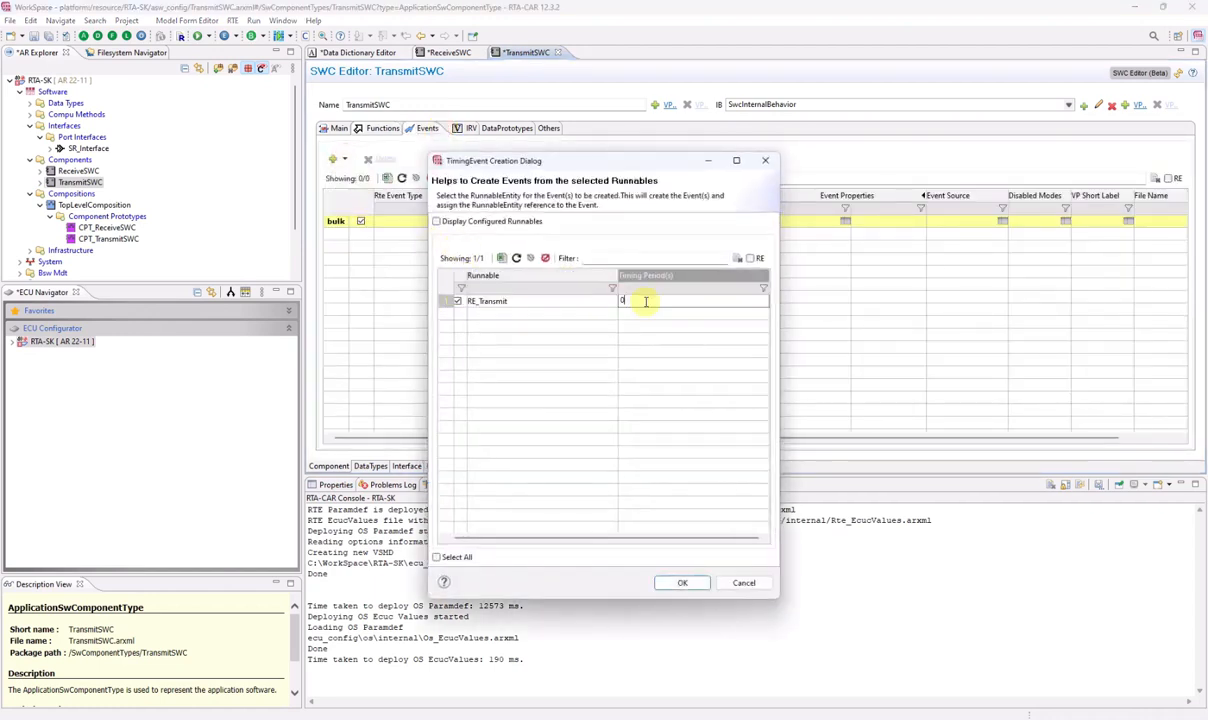
text(.1)
click(682, 583)
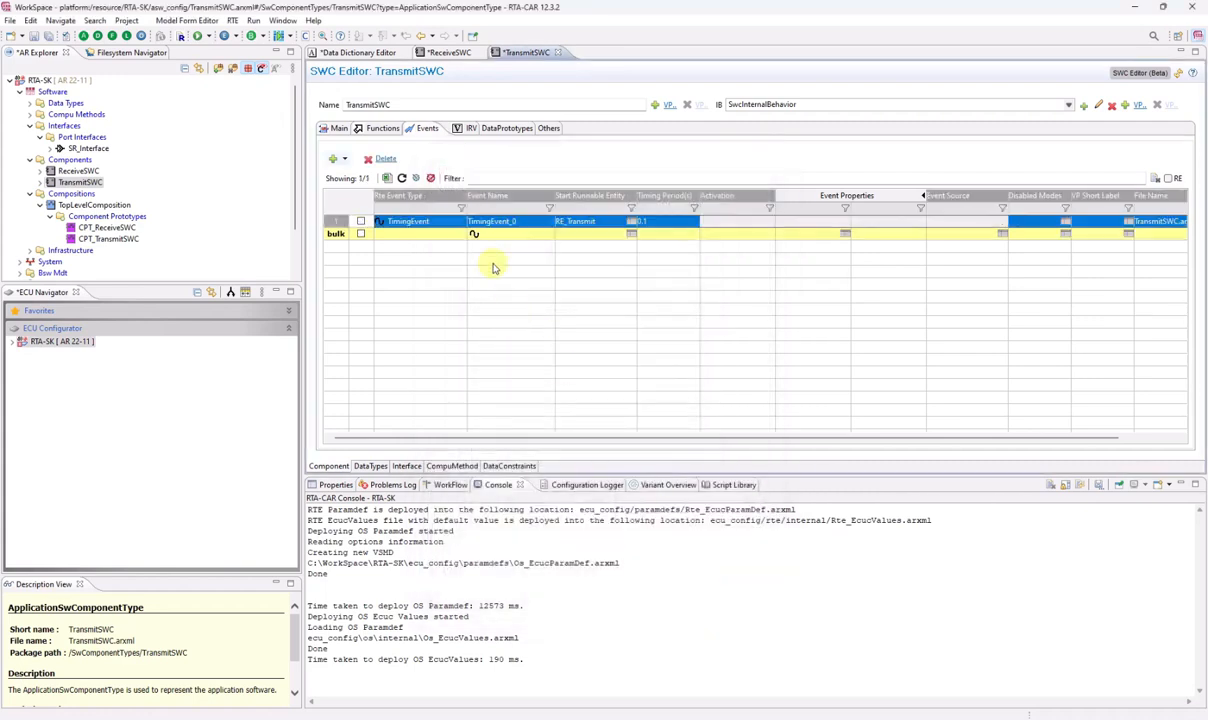
Step: Rename the timing event of RE_Transmit as TE_Transmit
click(498, 224)
text(TE_)
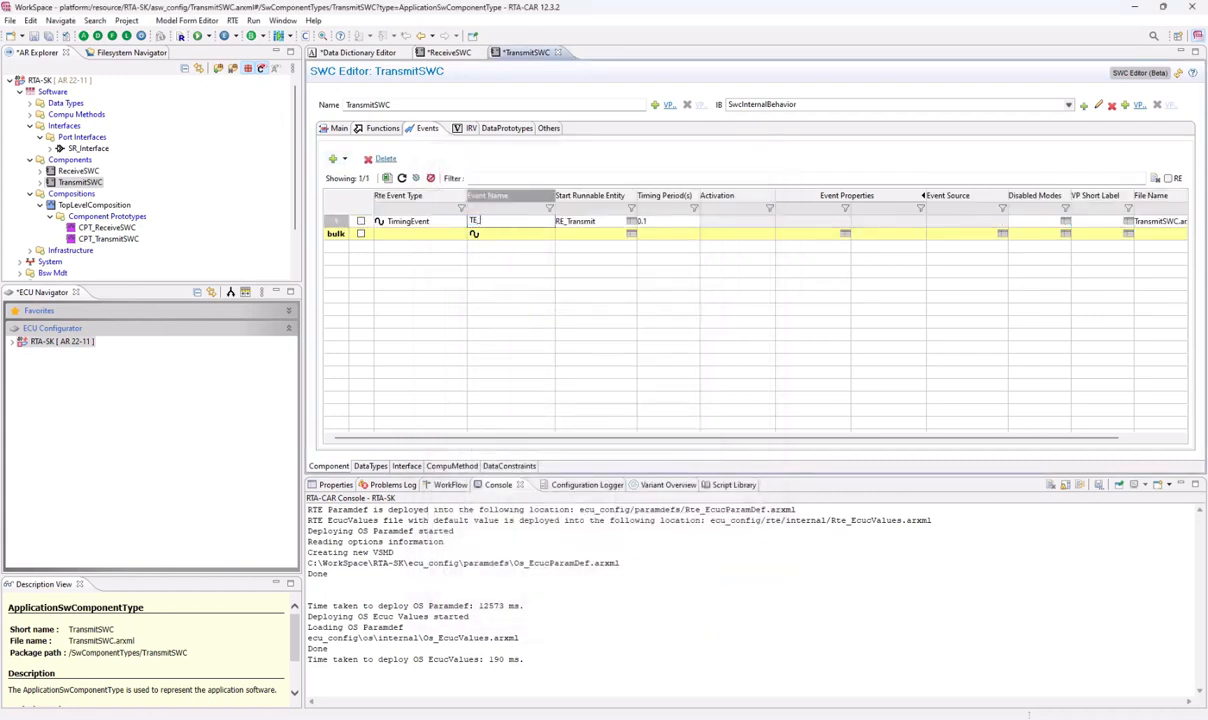
text(Transmi)
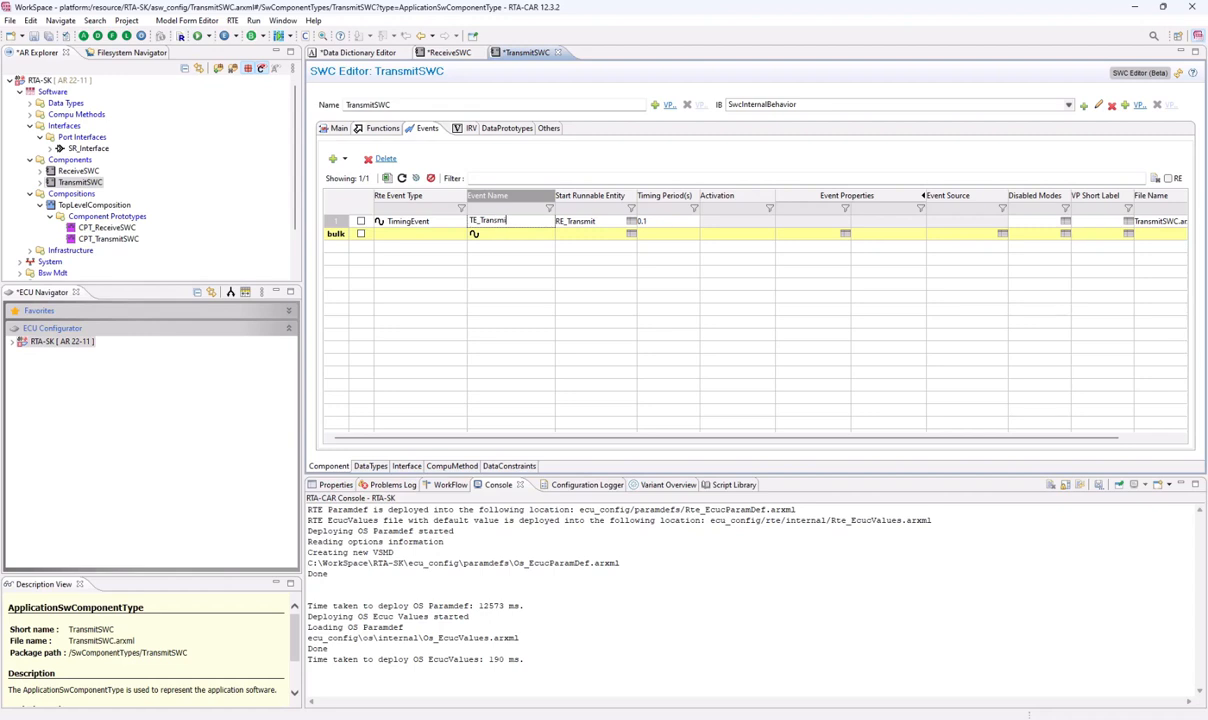
text(t)
key(Return)
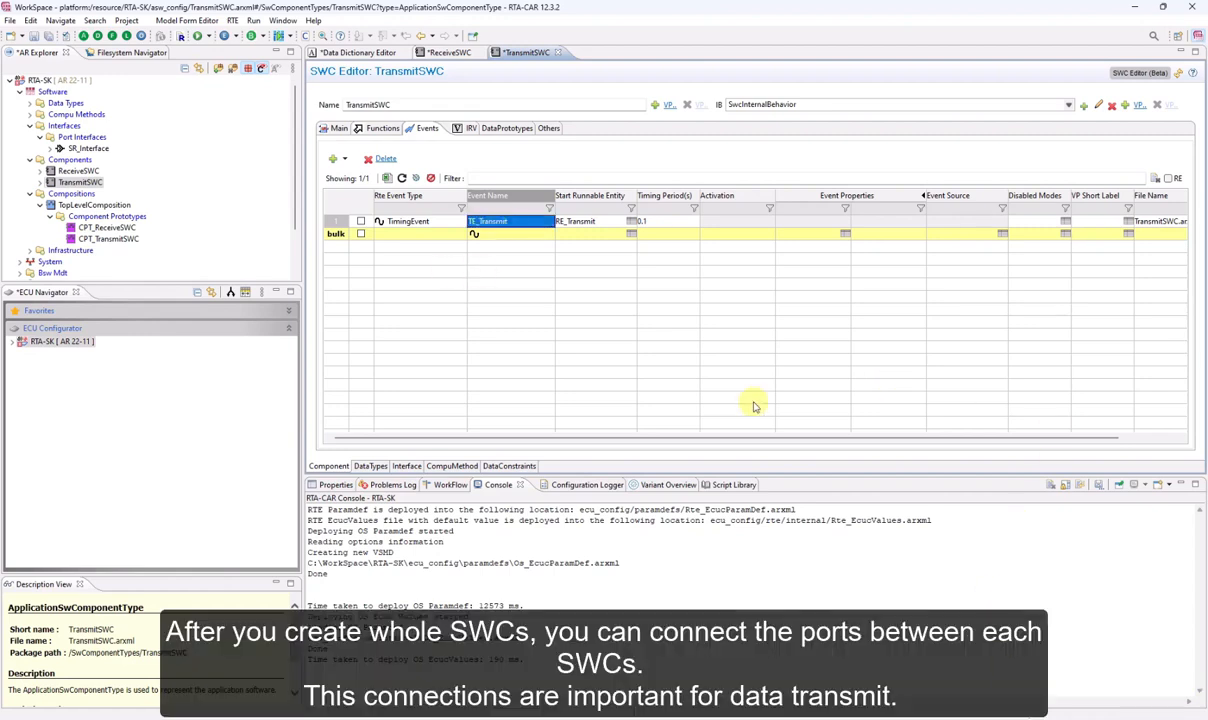
Step: Open the TopLevelComposition connection overview, save the pending changes and select the open CPT_TransmitSWC port entry
double_click(94, 206)
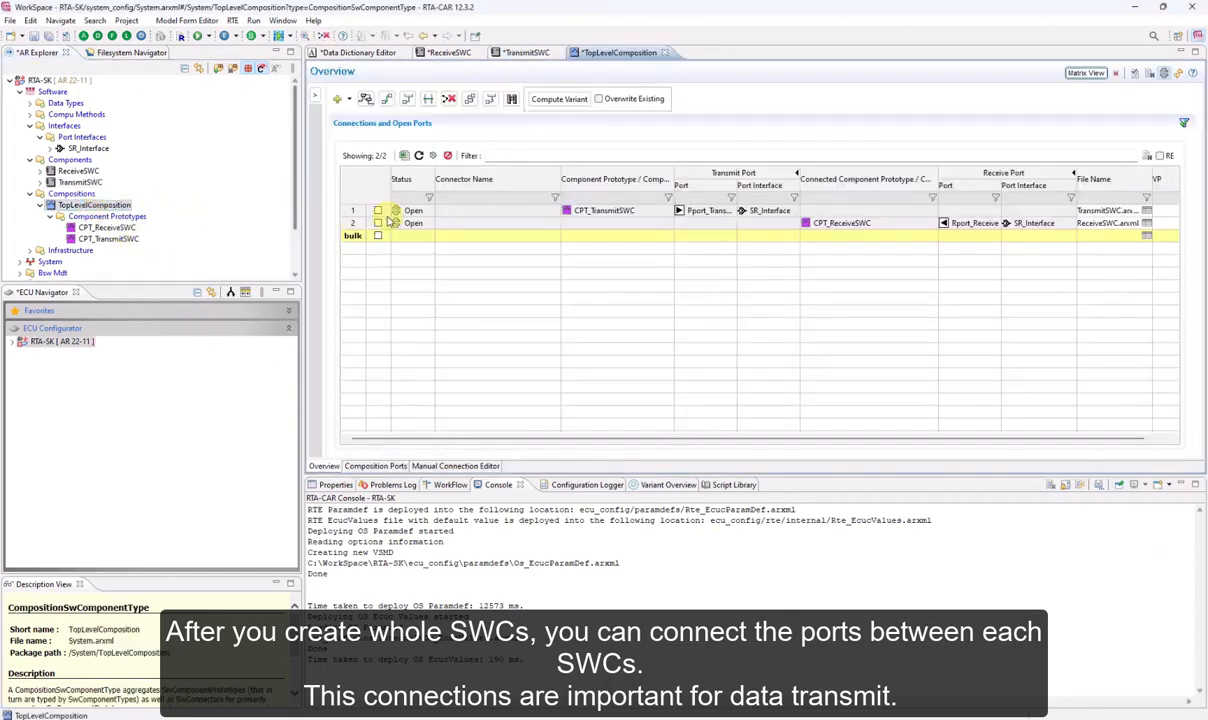
key(ctrl+s)
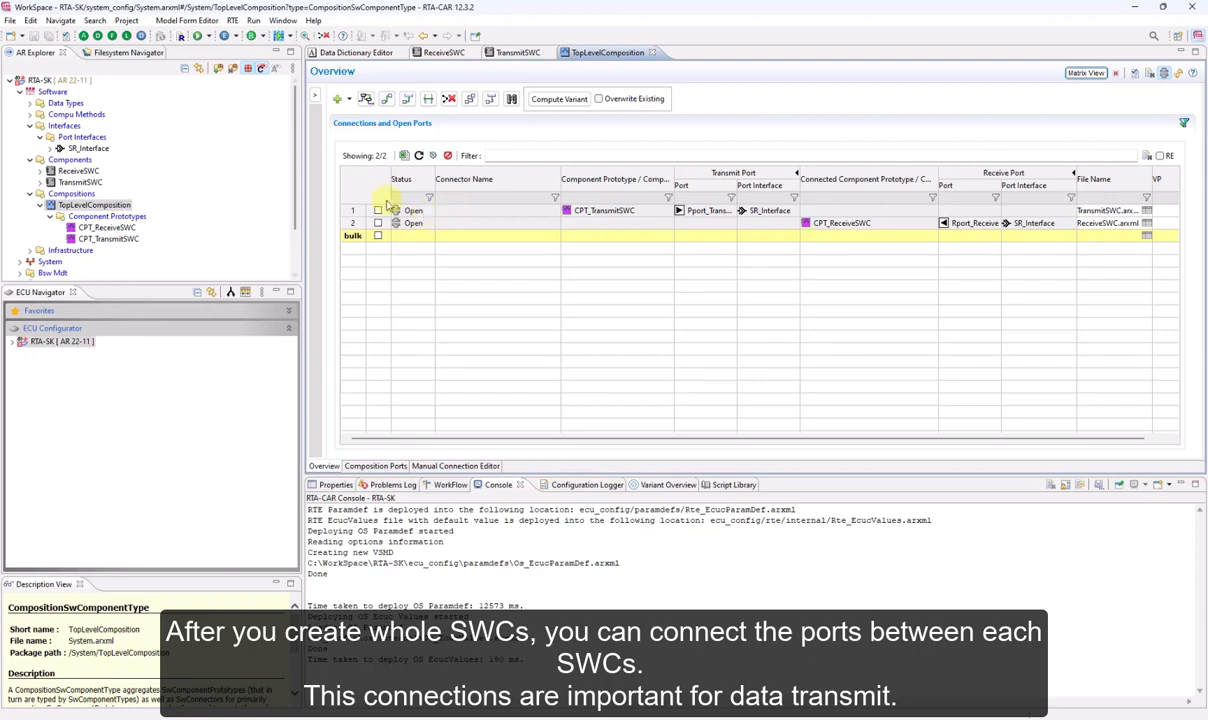
click(378, 211)
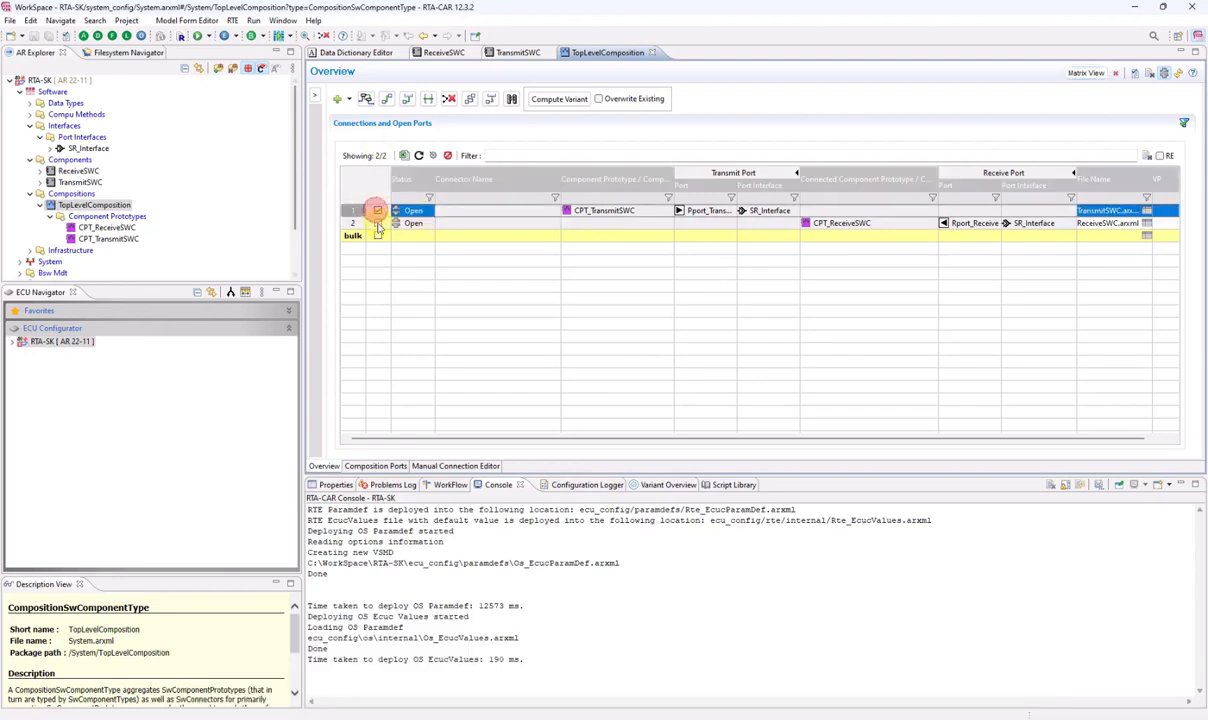
Step: Manually connect Rport_Receive of CPT_ReceiveSWC to Pport_Transmit of CPT_TransmitSWC in TopLevelComposition
click(430, 466)
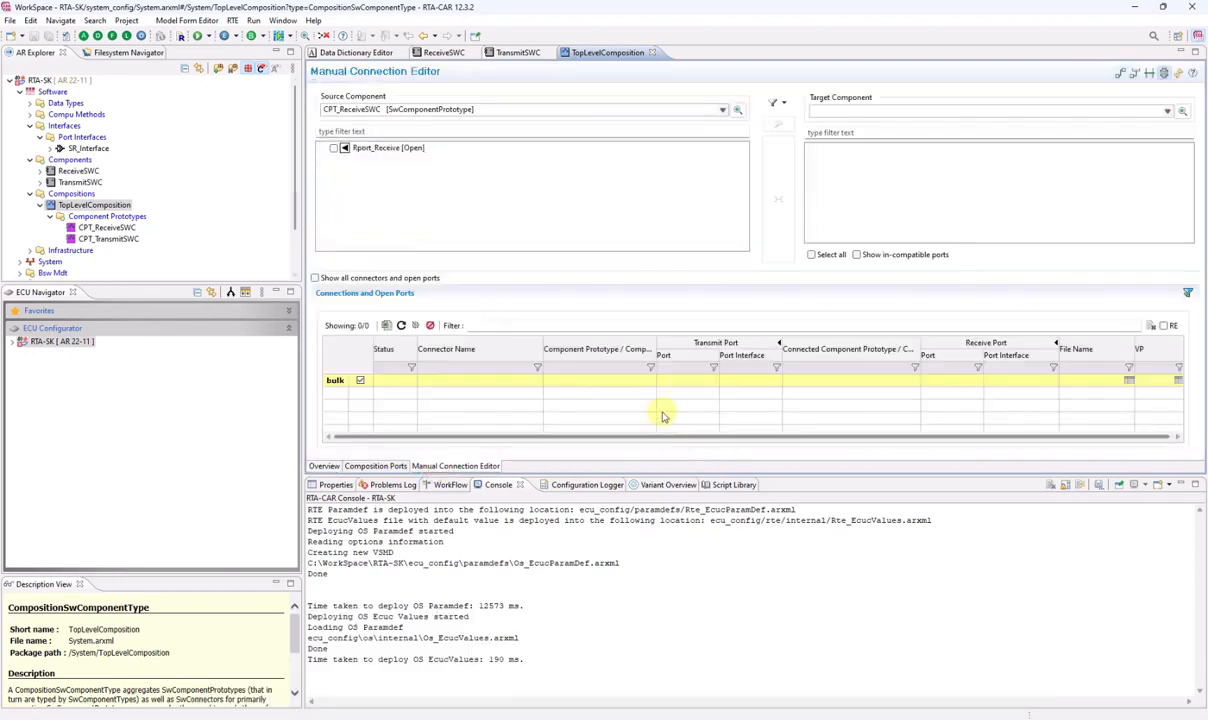
click(334, 148)
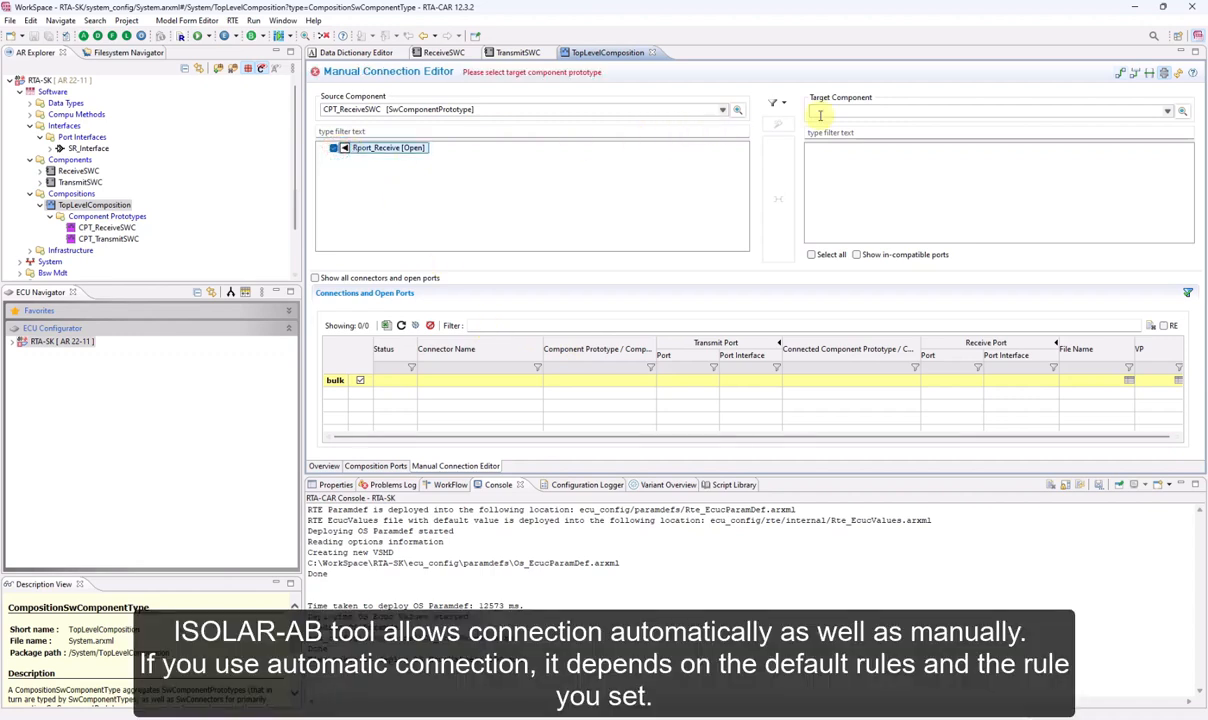
click(858, 112)
click(855, 132)
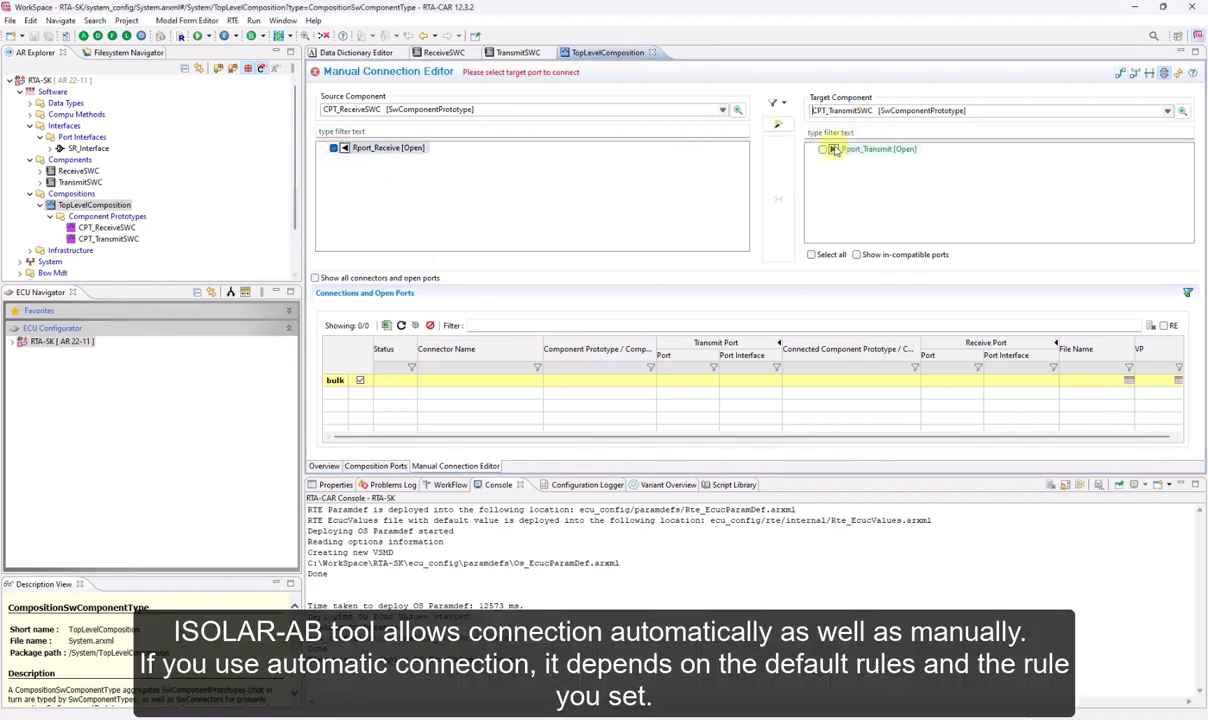
click(828, 149)
click(779, 196)
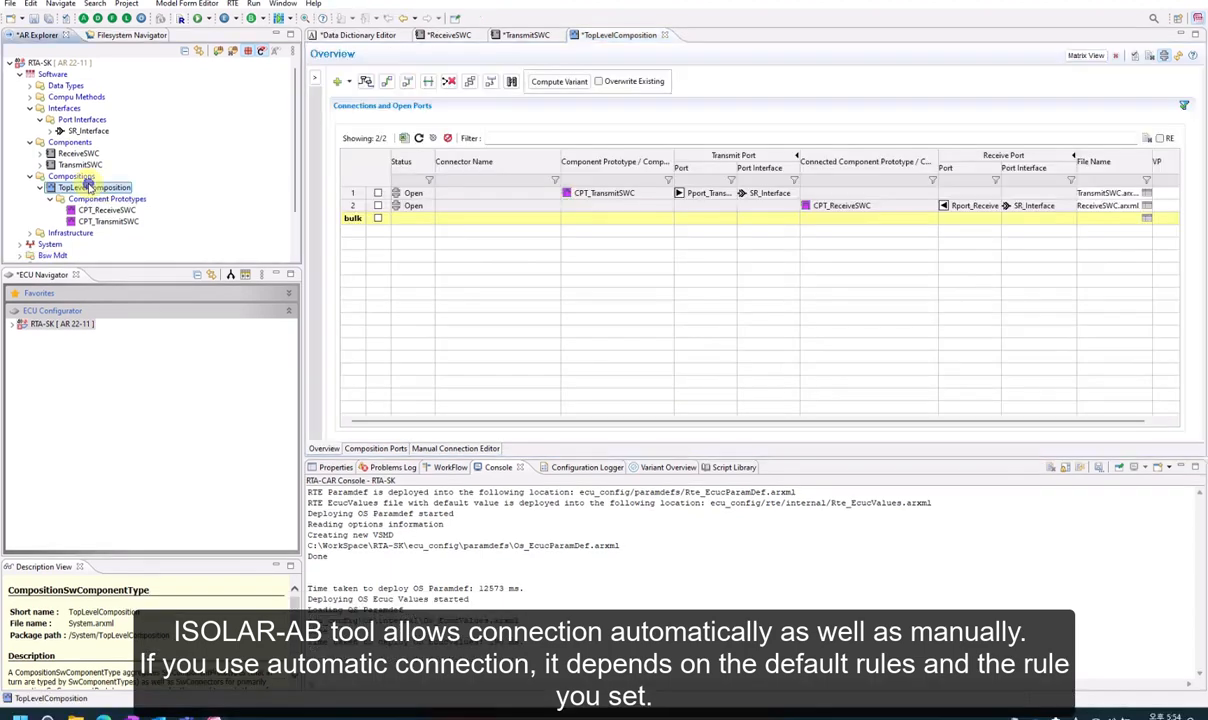
Step: Automatically create the assembly connection between Pport_Transmit and Rport_Receive in TopLevelComposition with the AR compatibility algorithm, and save the project
right_click(88, 186)
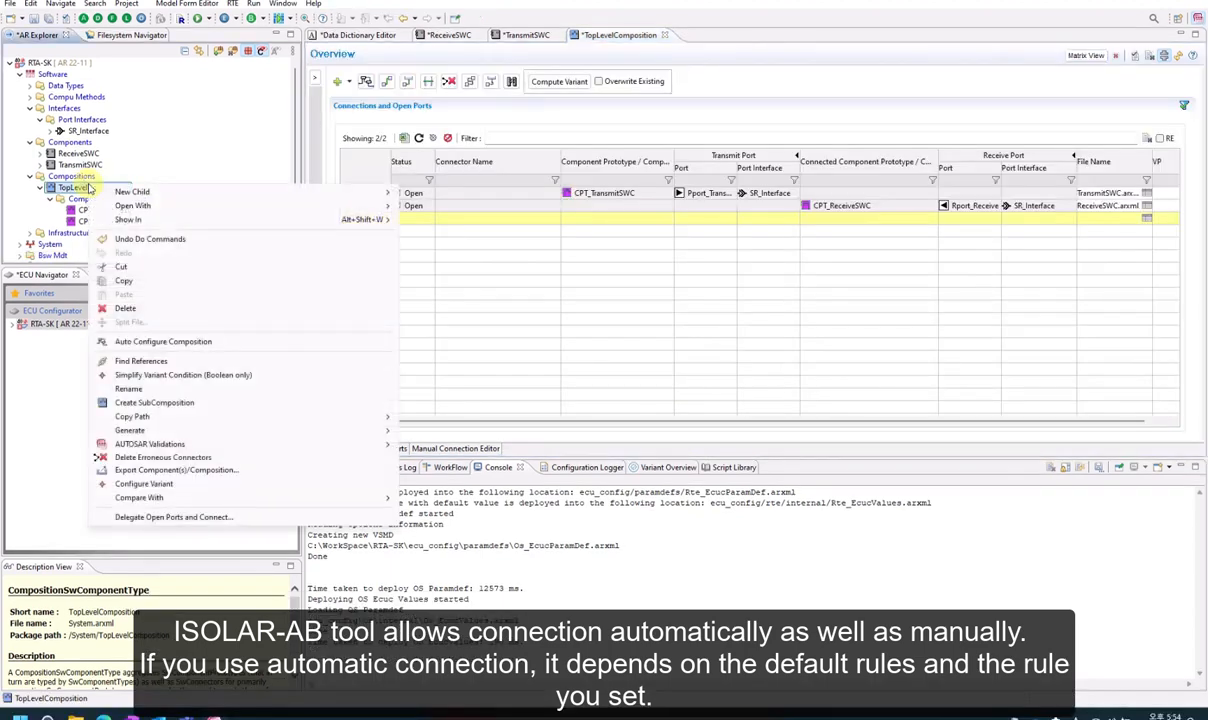
mouse_move(169, 205)
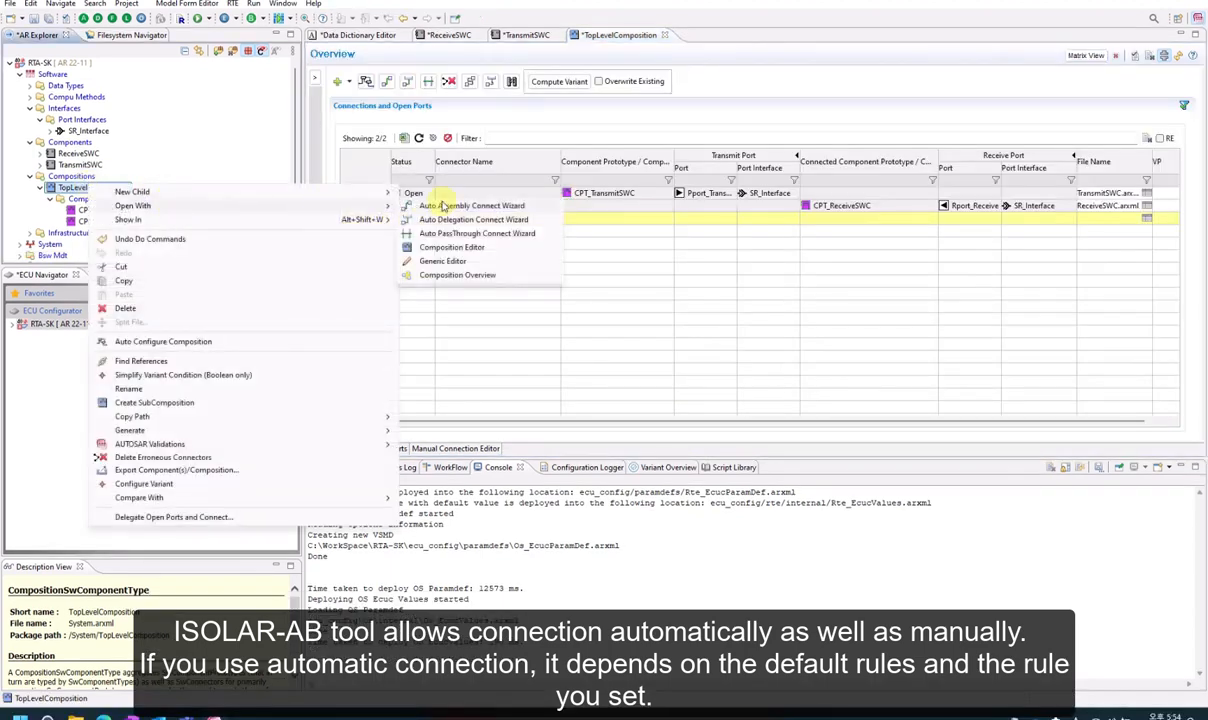
click(443, 205)
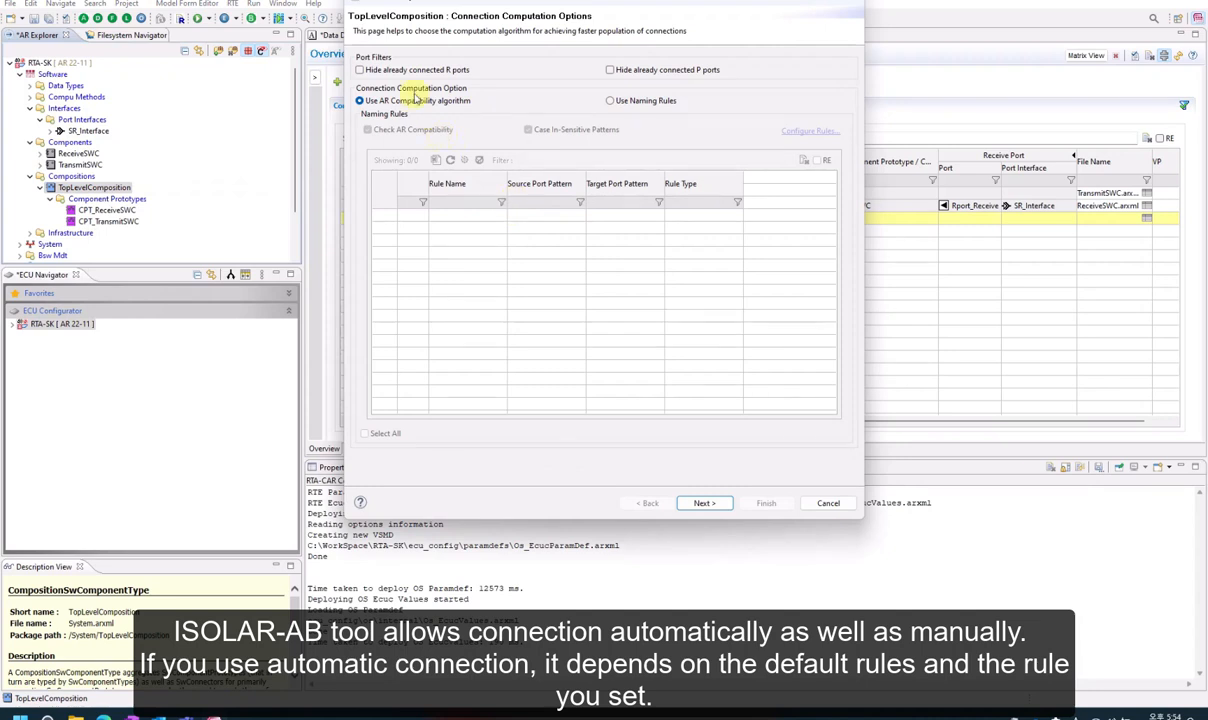
click(688, 500)
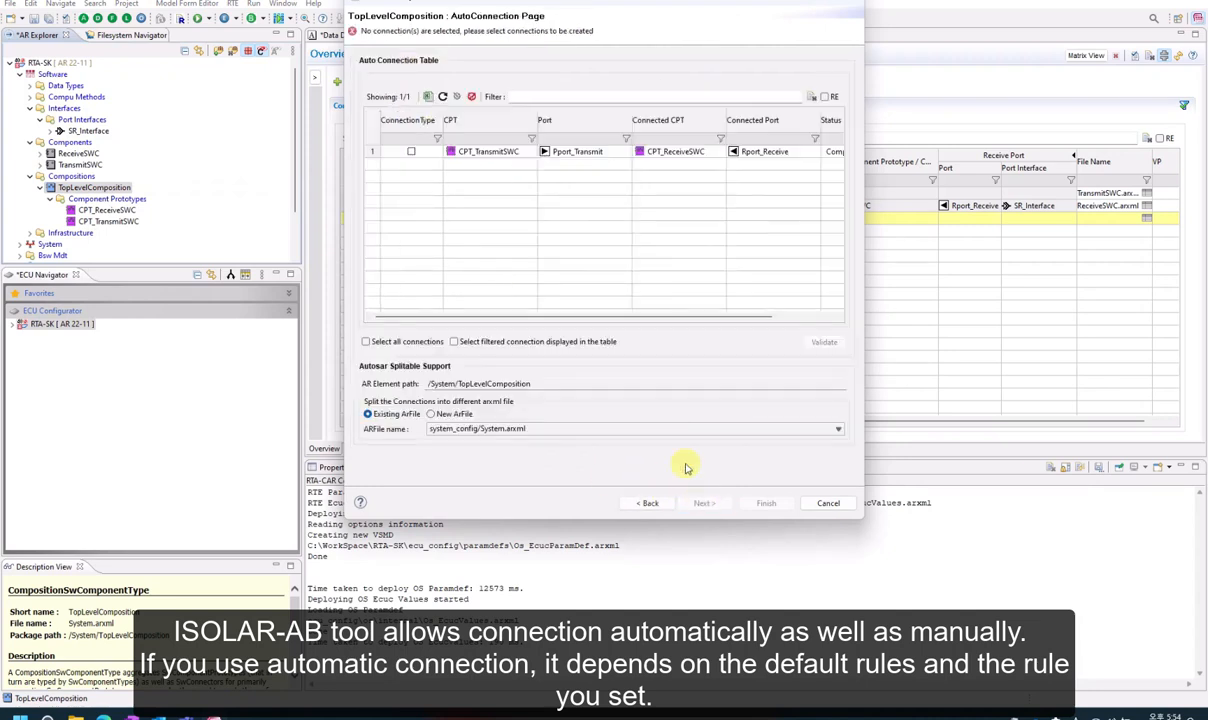
click(410, 152)
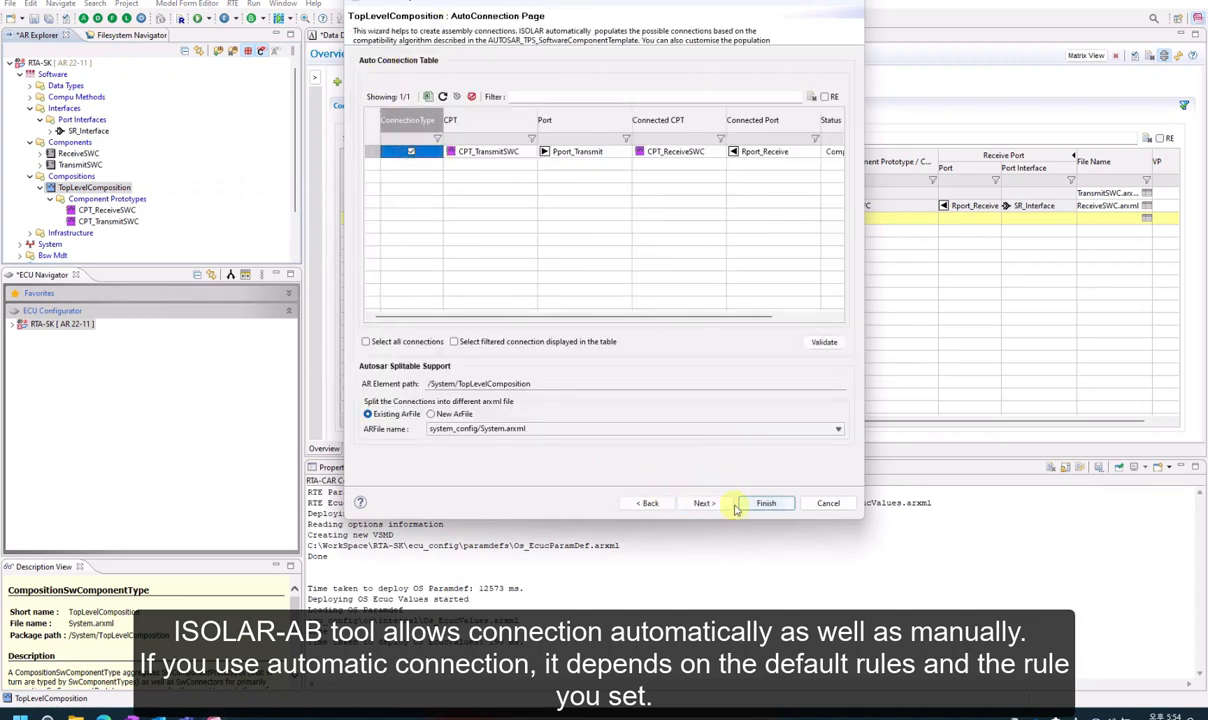
click(704, 503)
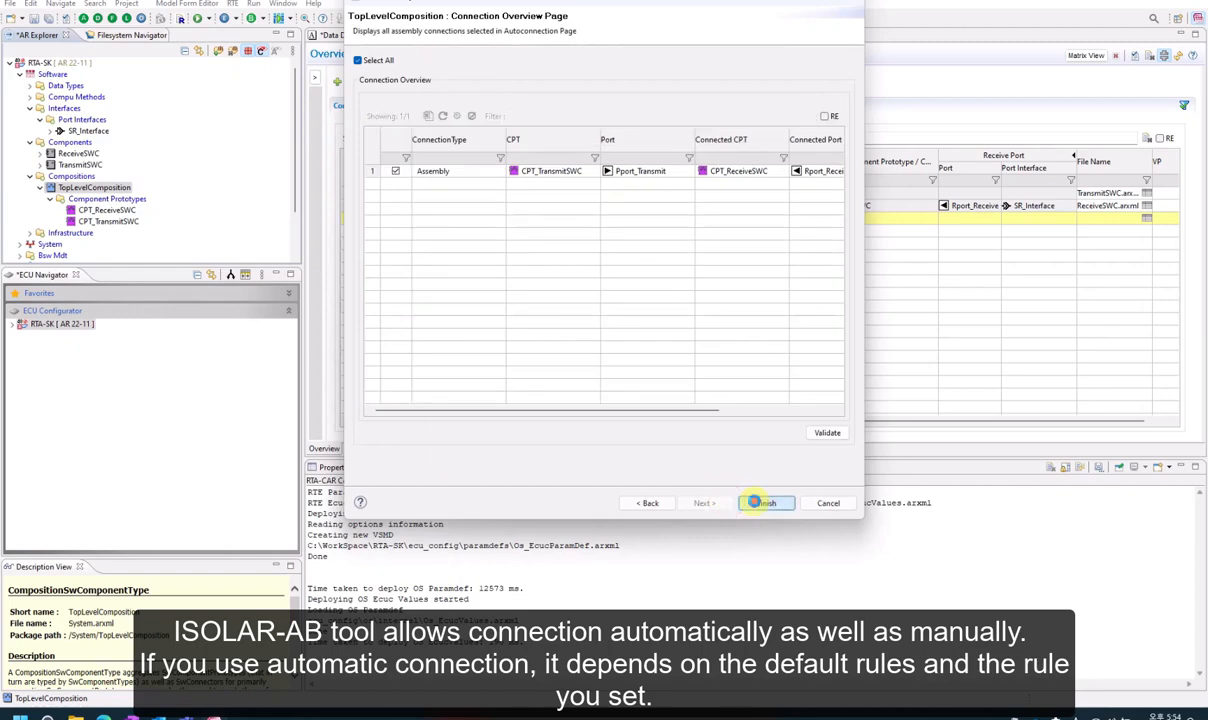
click(762, 503)
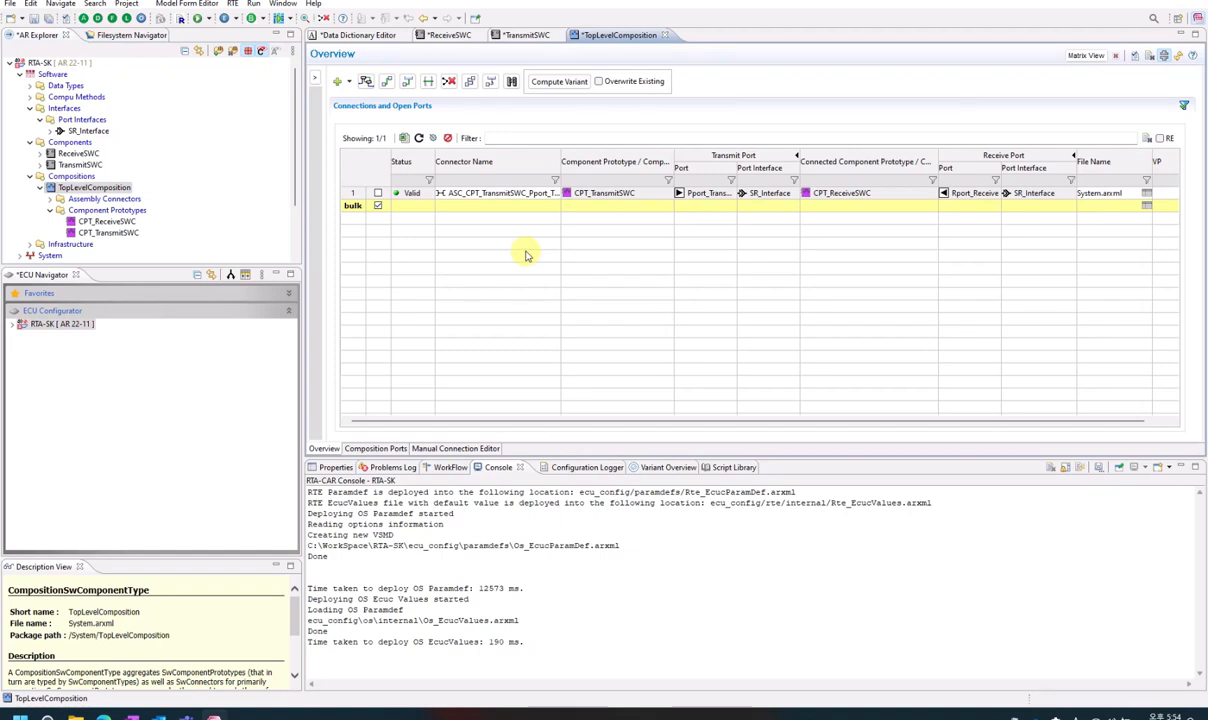
key(ctrl+s)
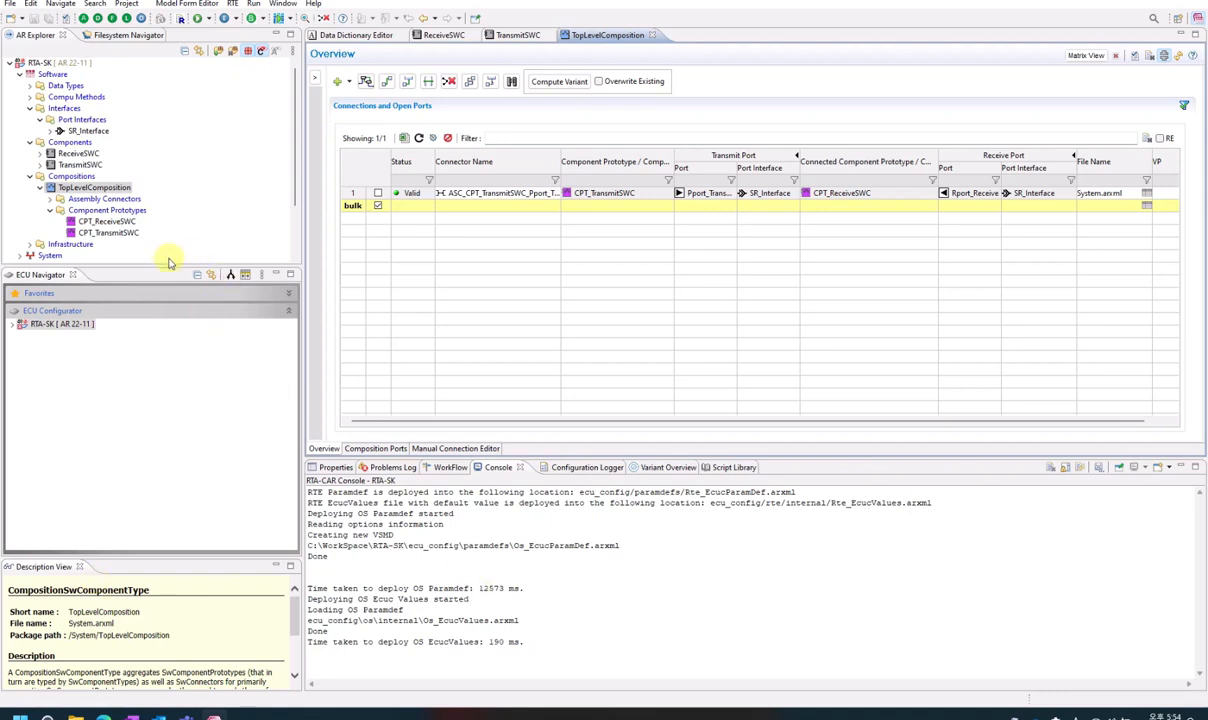
Step: Create an ECU instance named ApplicationECU under System, in package /EcuInstances with the file name ApplicationECU.arxml
drag(167, 266, 168, 335)
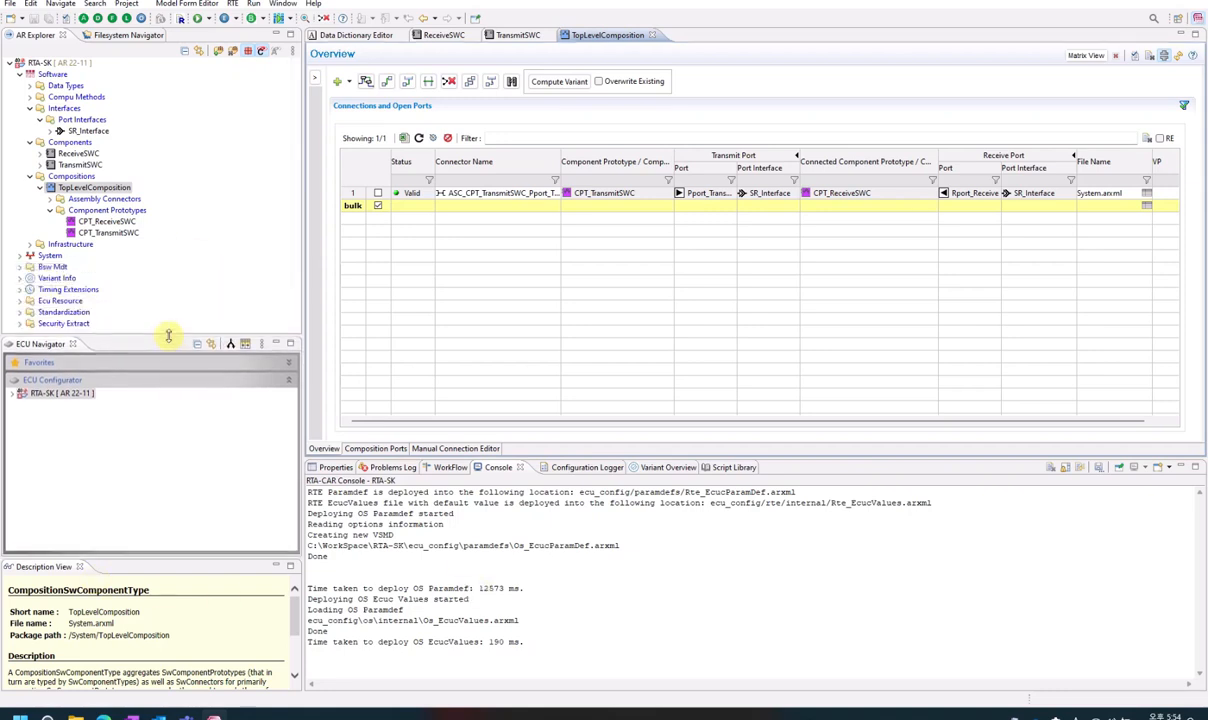
click(48, 255)
right_click(44, 259)
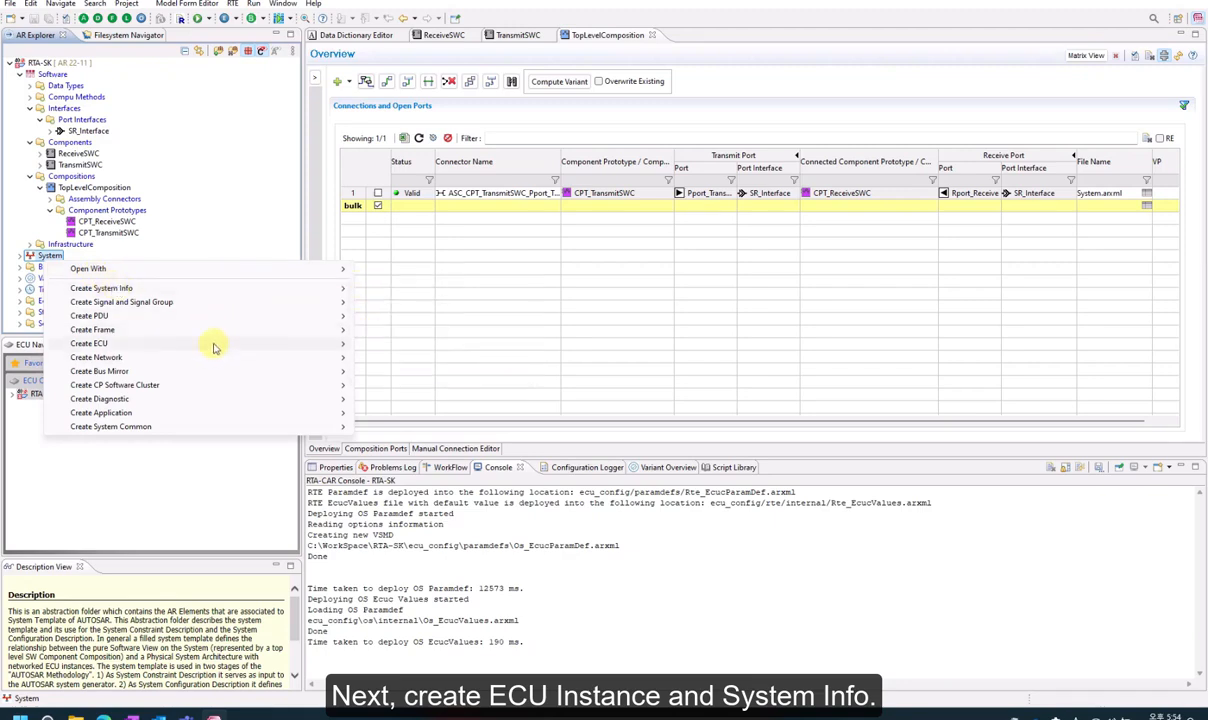
mouse_move(210, 343)
click(413, 344)
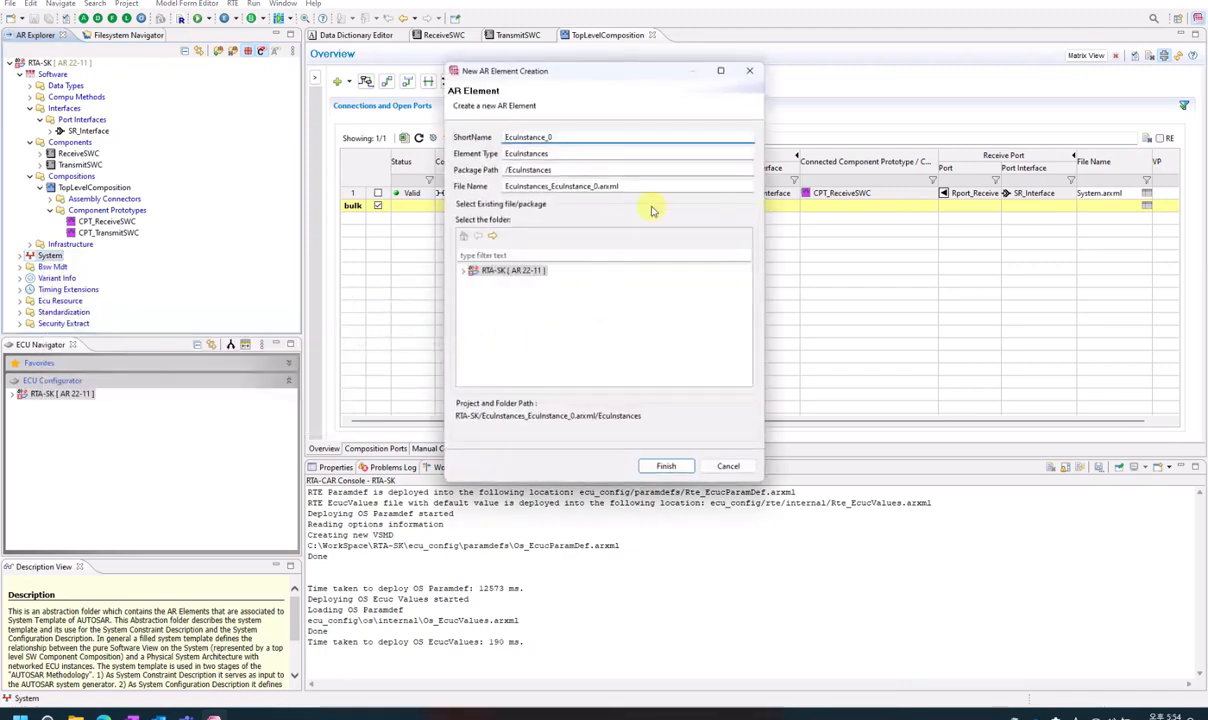
text(ECU)
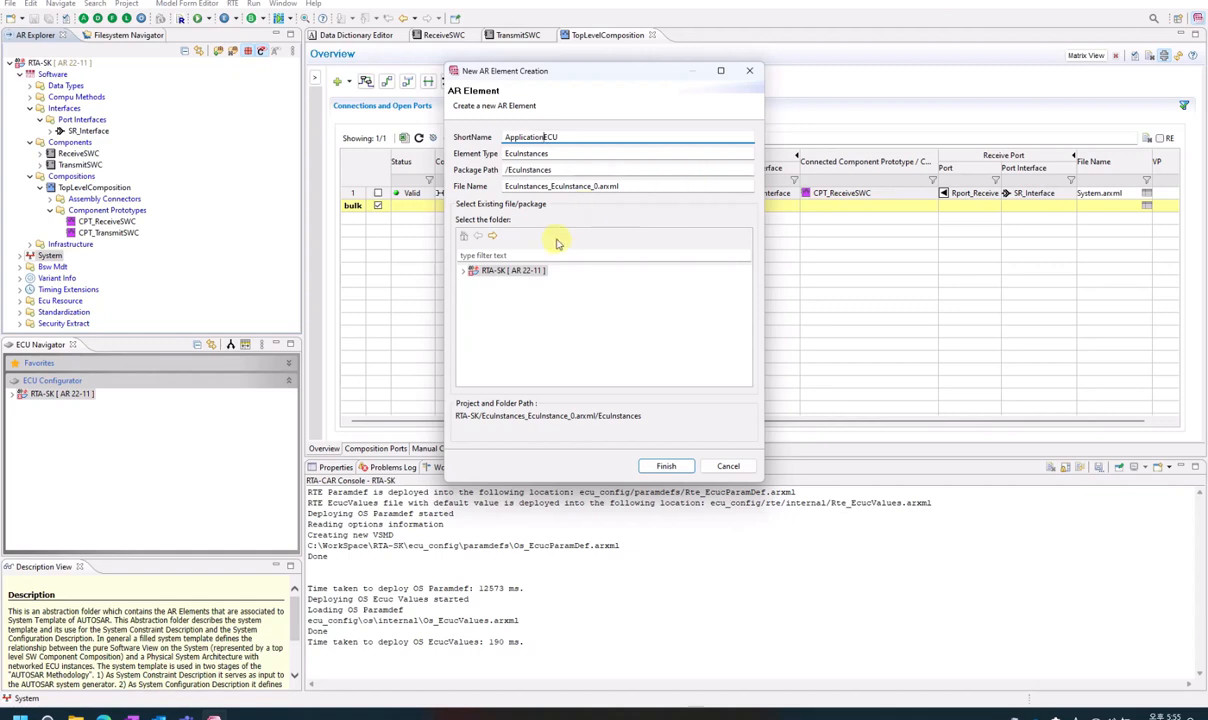
click(463, 271)
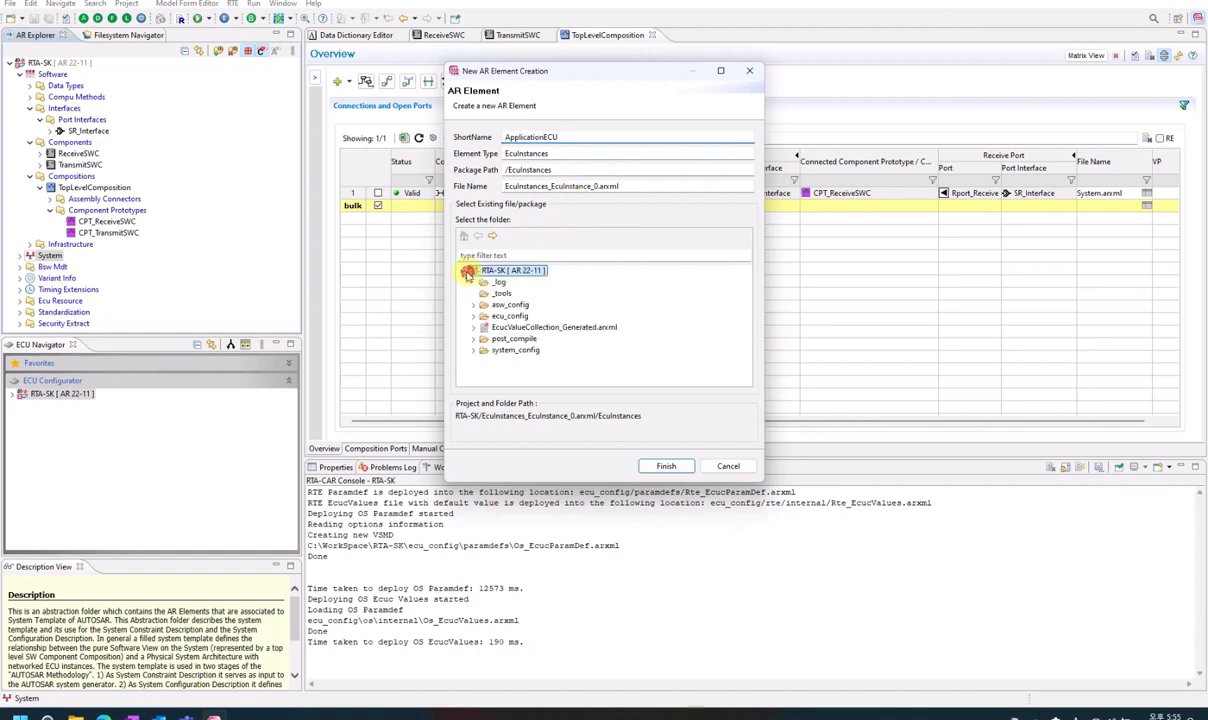
click(471, 347)
click(505, 270)
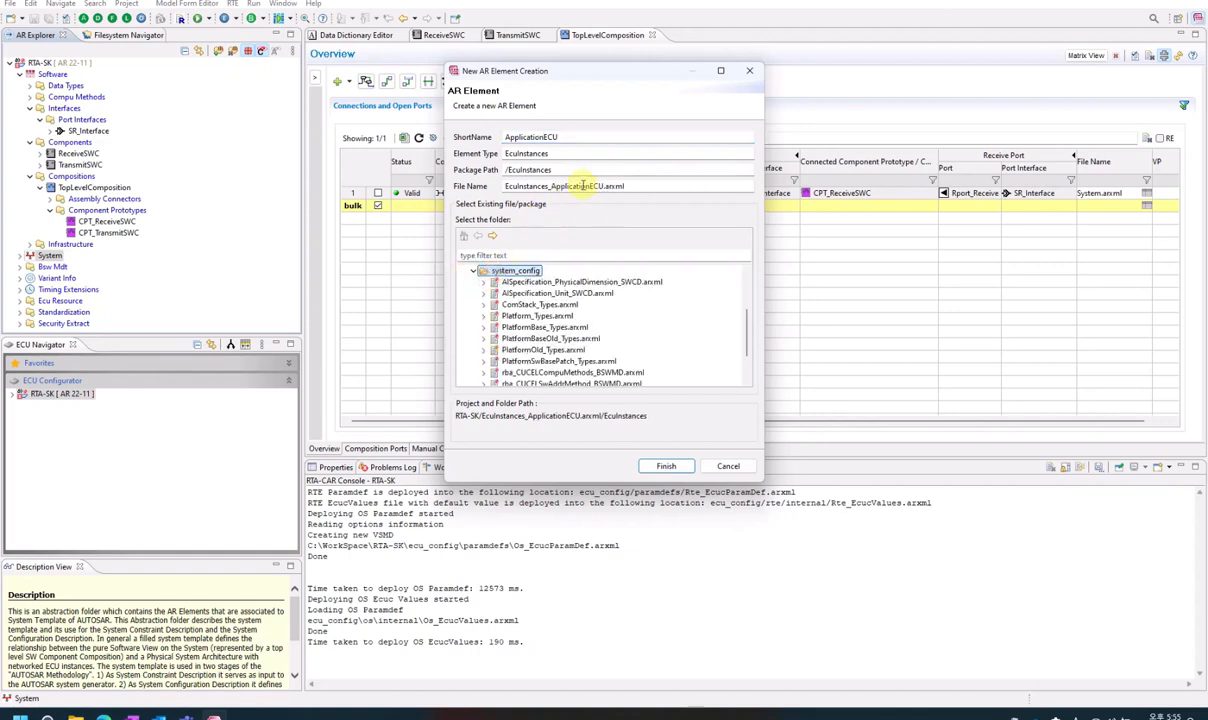
drag(551, 186, 472, 189)
key(BackSpace)
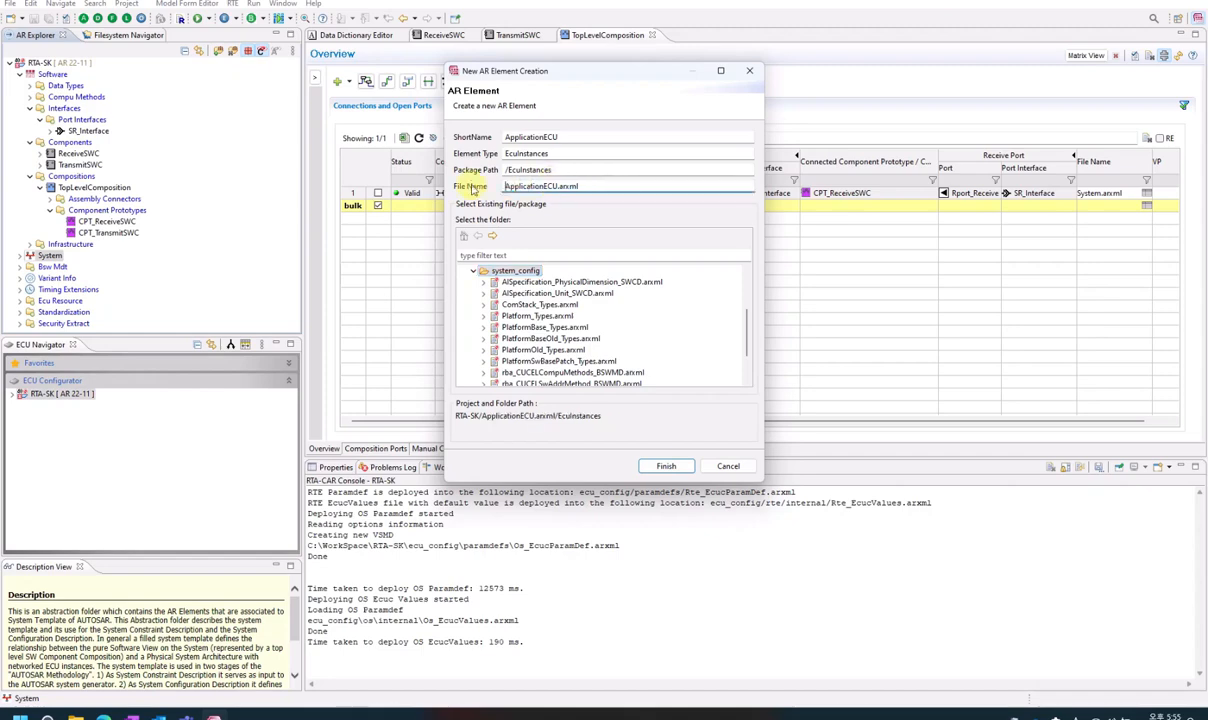
key(Return)
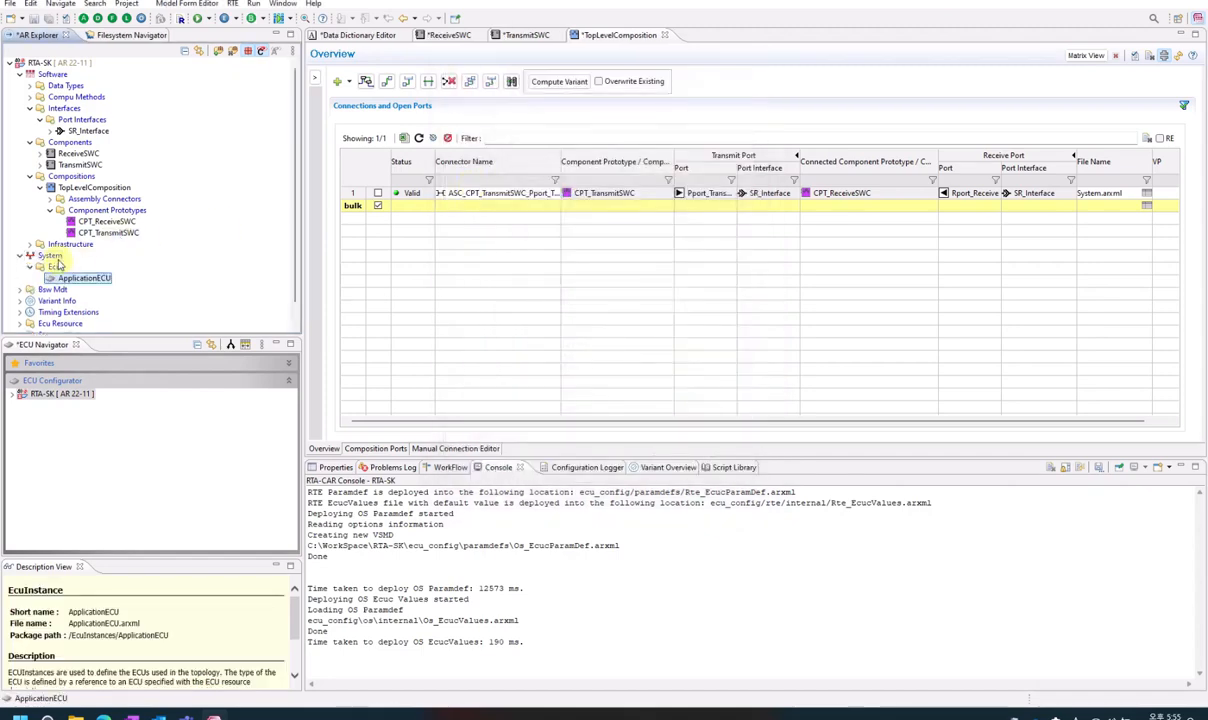
Step: Create a System Info element named System in the existing System package of system_config/System.arxml
click(53, 258)
right_click(56, 260)
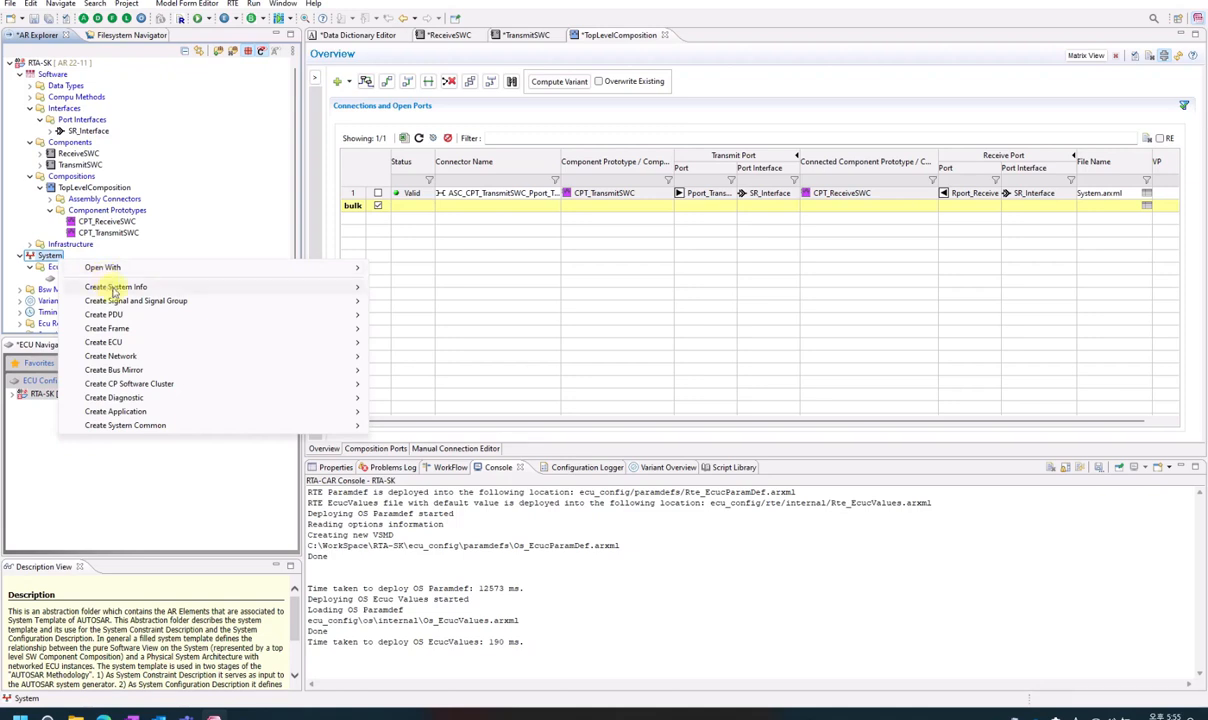
mouse_move(362, 292)
click(434, 368)
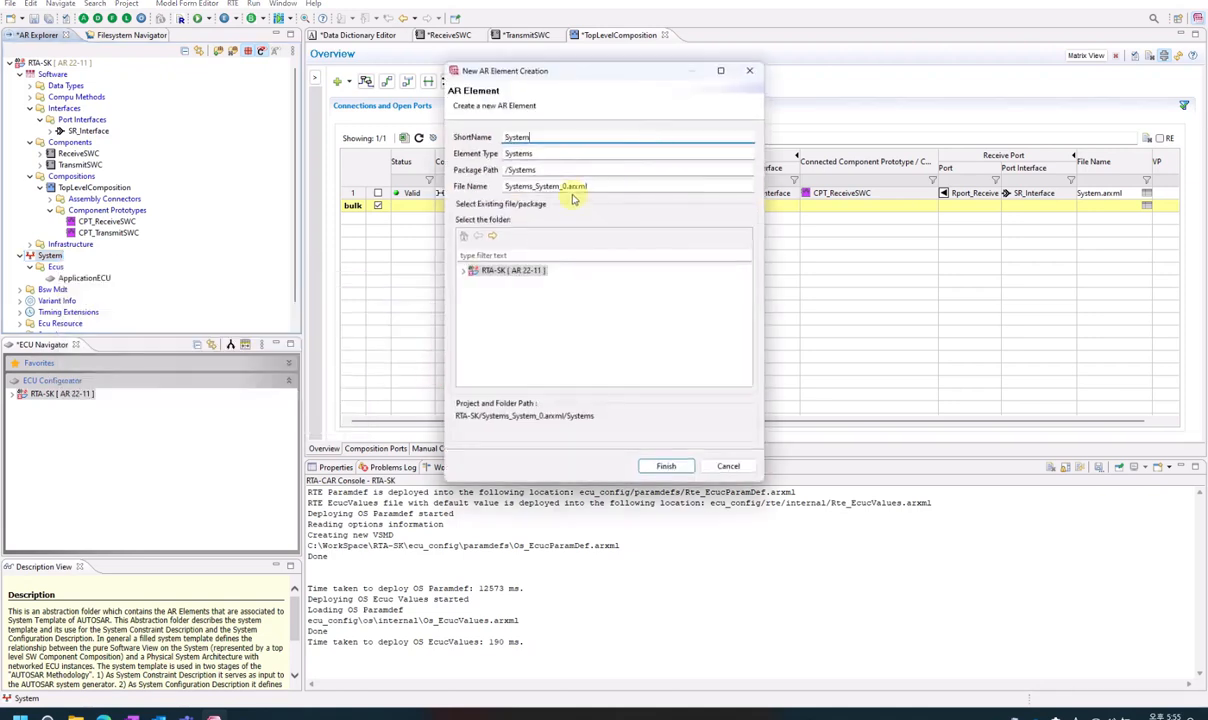
click(464, 270)
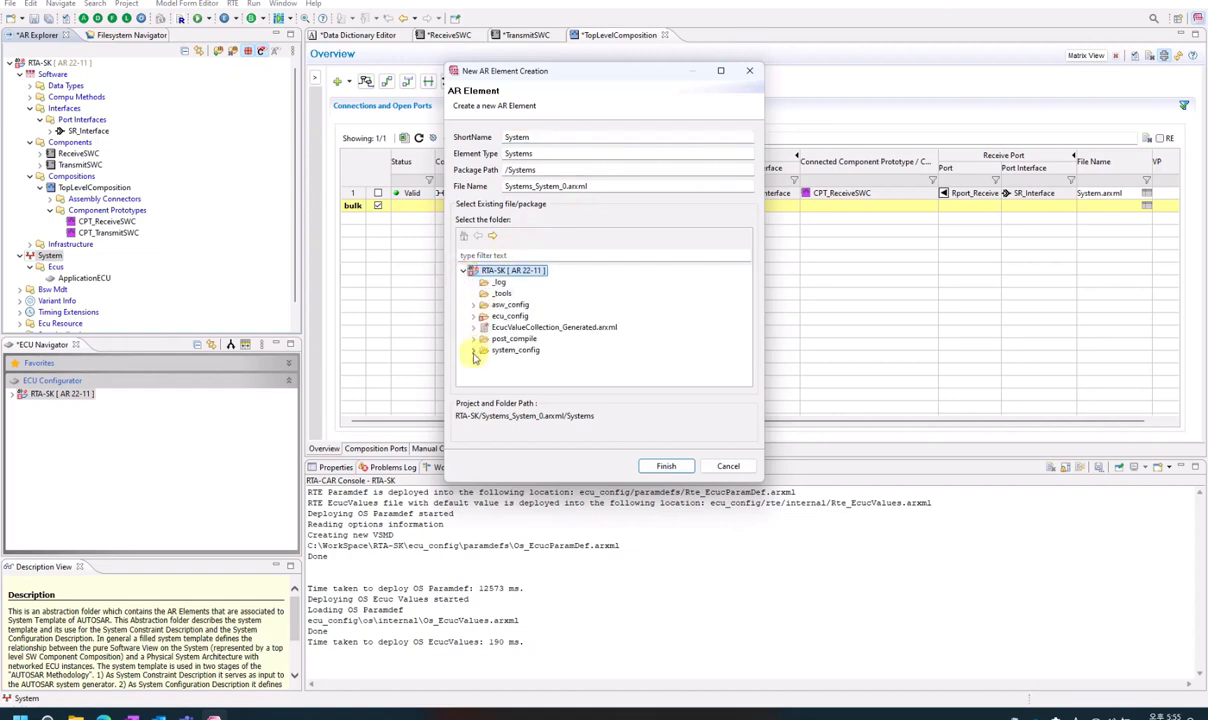
click(475, 352)
scroll(475, 335, down, 5)
click(486, 370)
click(486, 370)
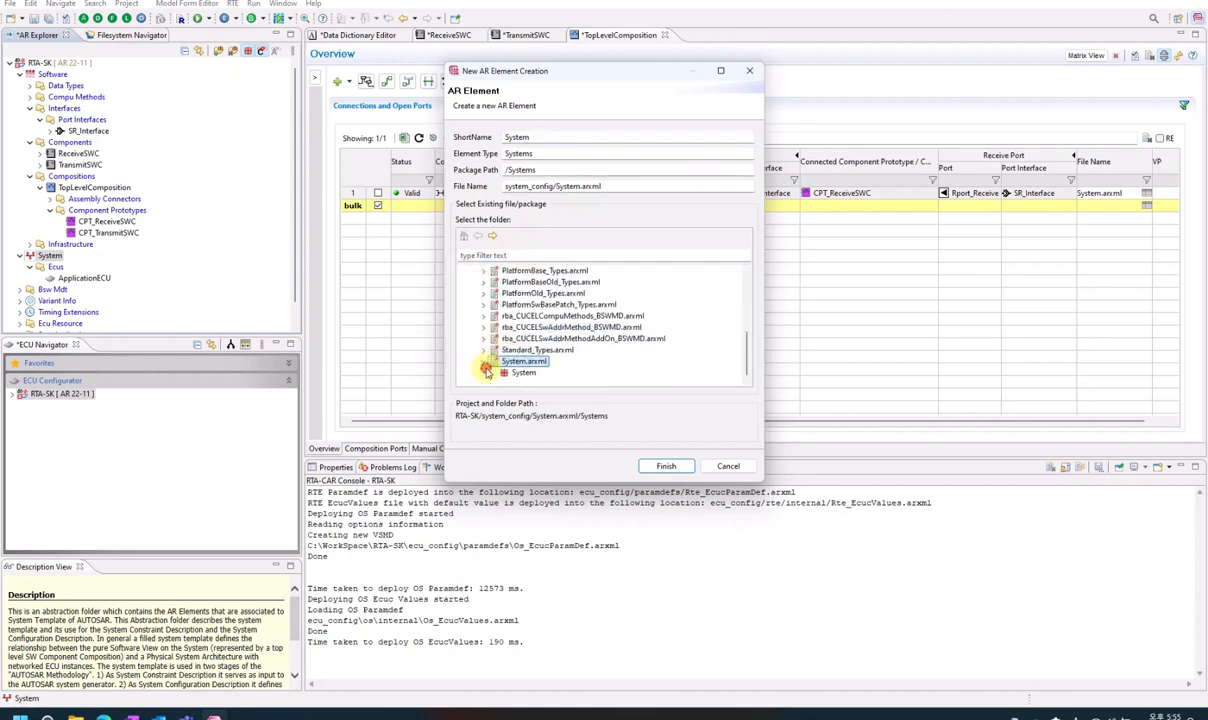
click(523, 372)
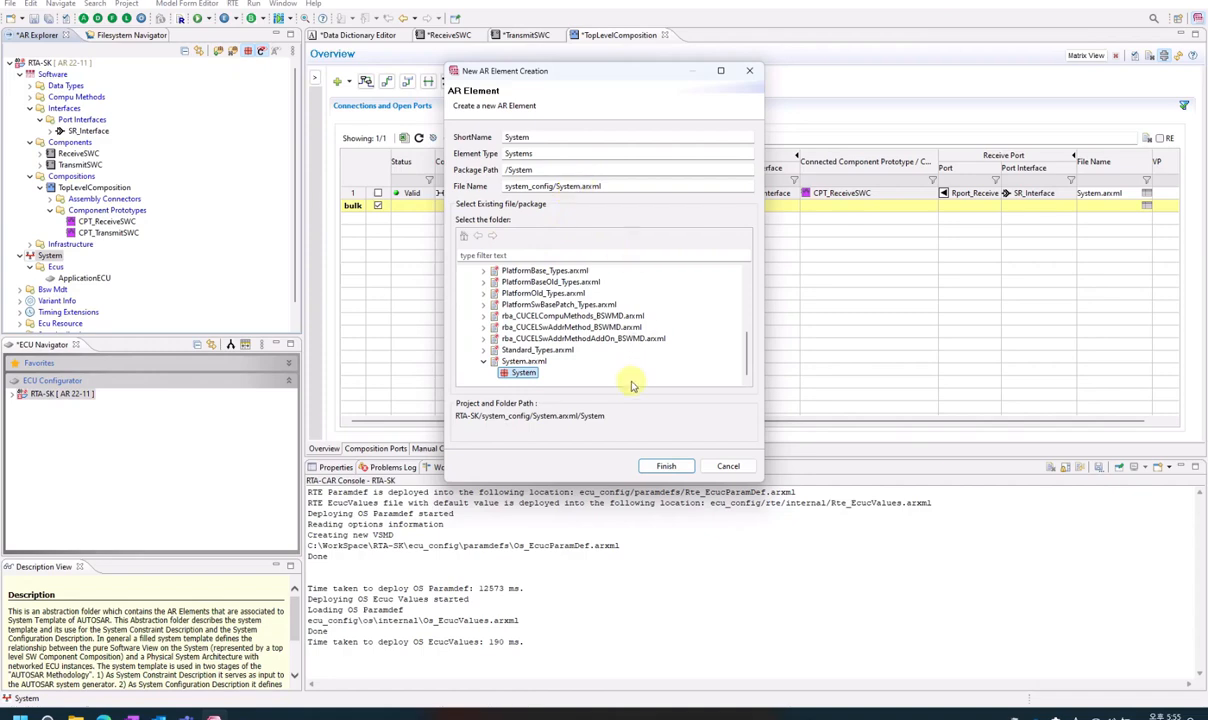
click(663, 464)
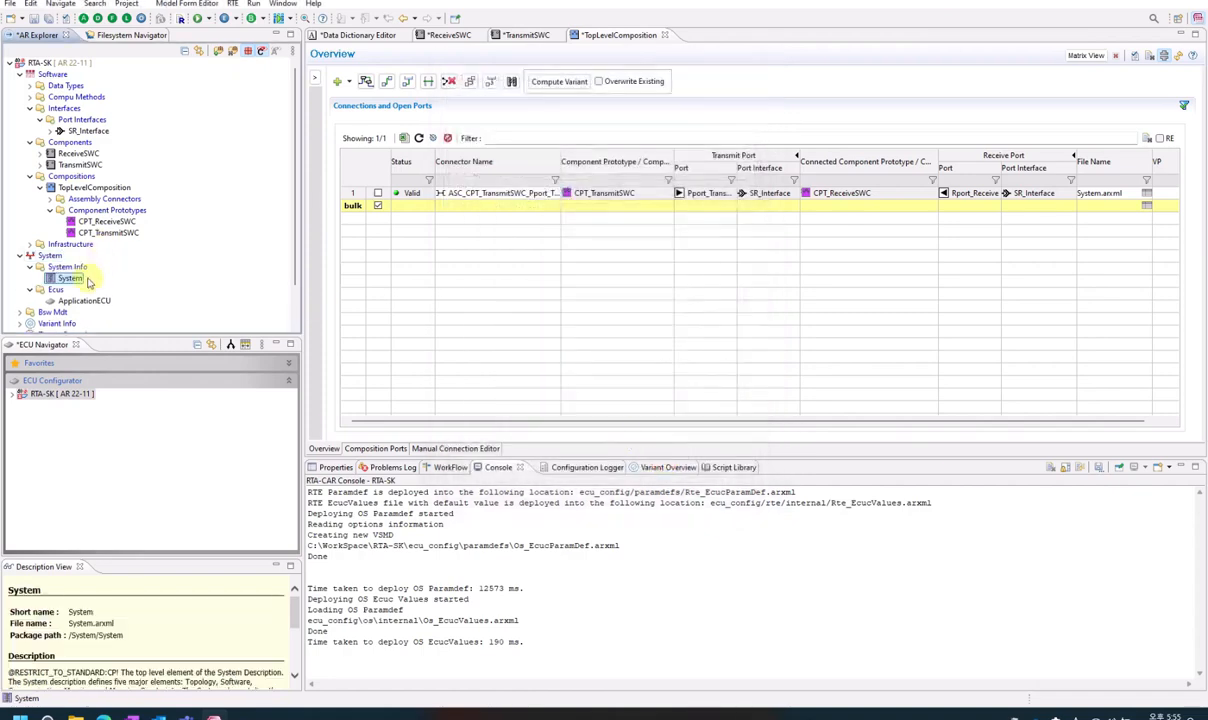
Step: Set the System element's category to SYSTEM_DESCRIPTION and its system version to 1.0.0, and save the project
double_click(74, 278)
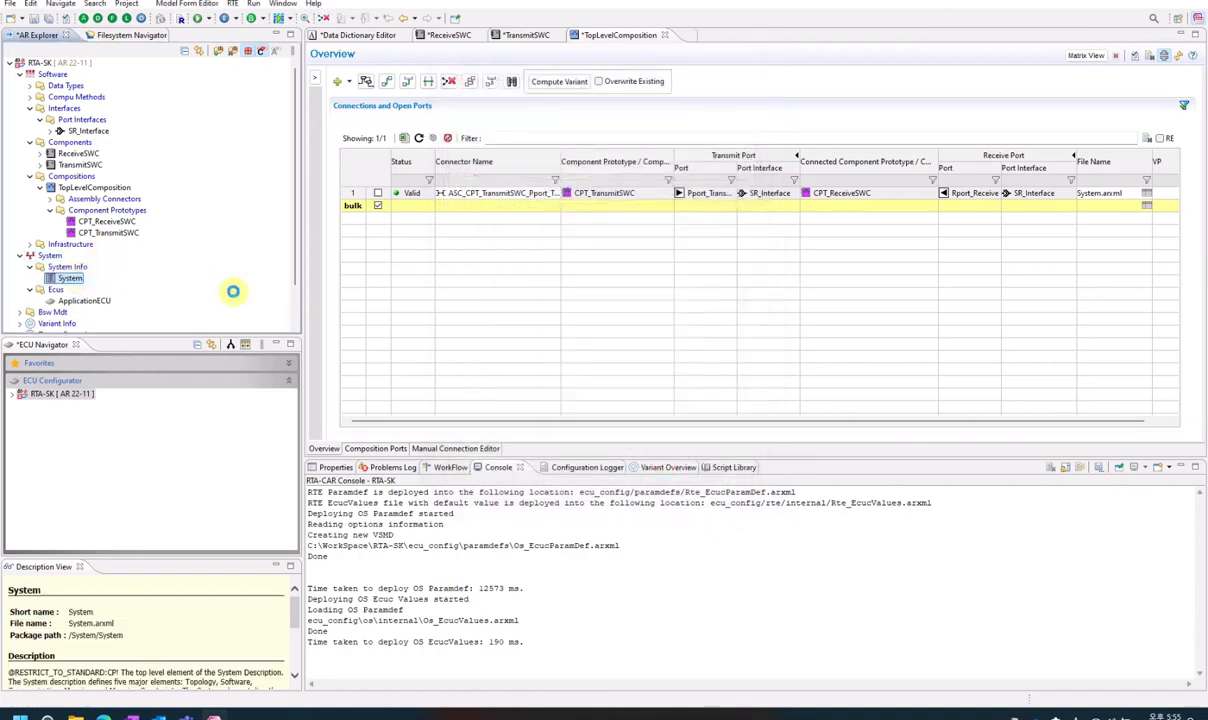
click(349, 470)
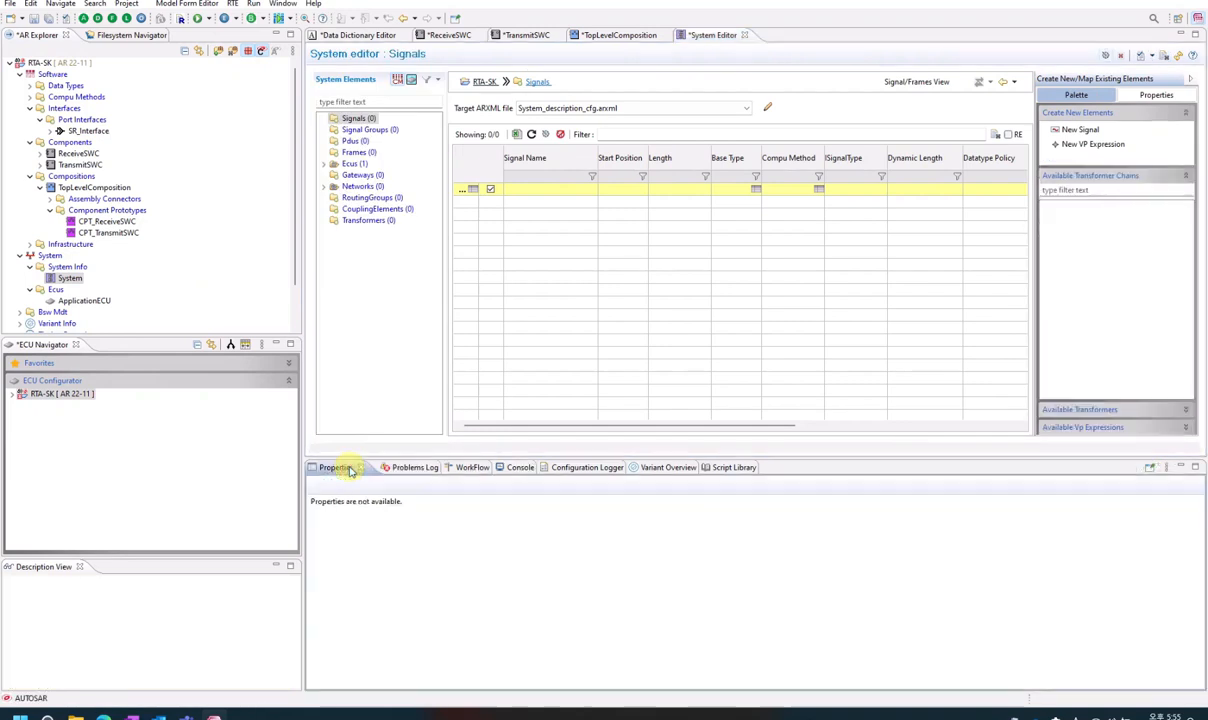
click(60, 278)
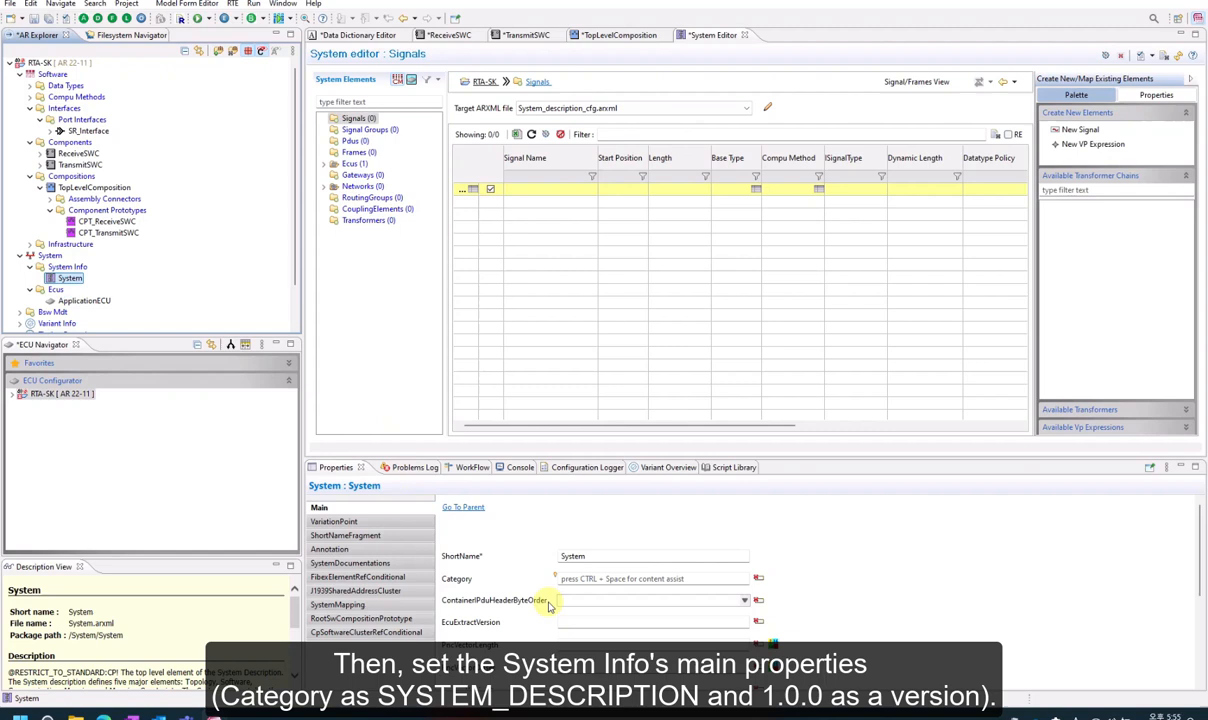
click(604, 578)
key(ctrl+space)
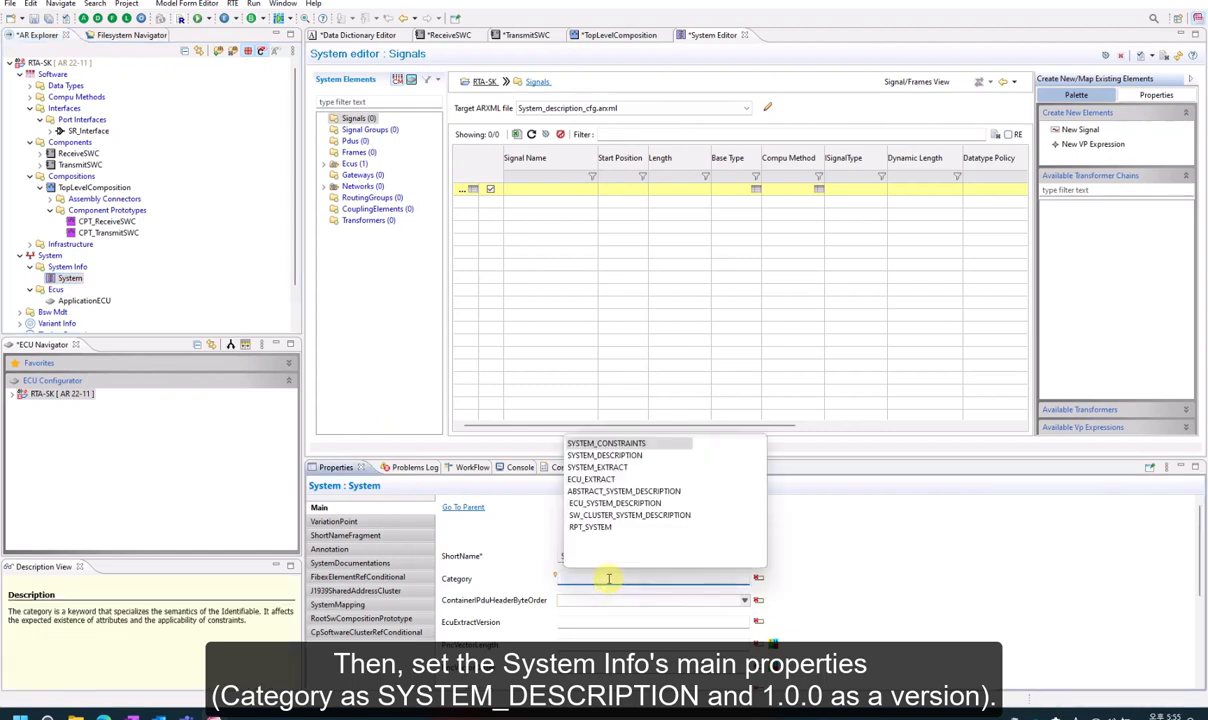
double_click(630, 456)
scroll(607, 622, down, 1)
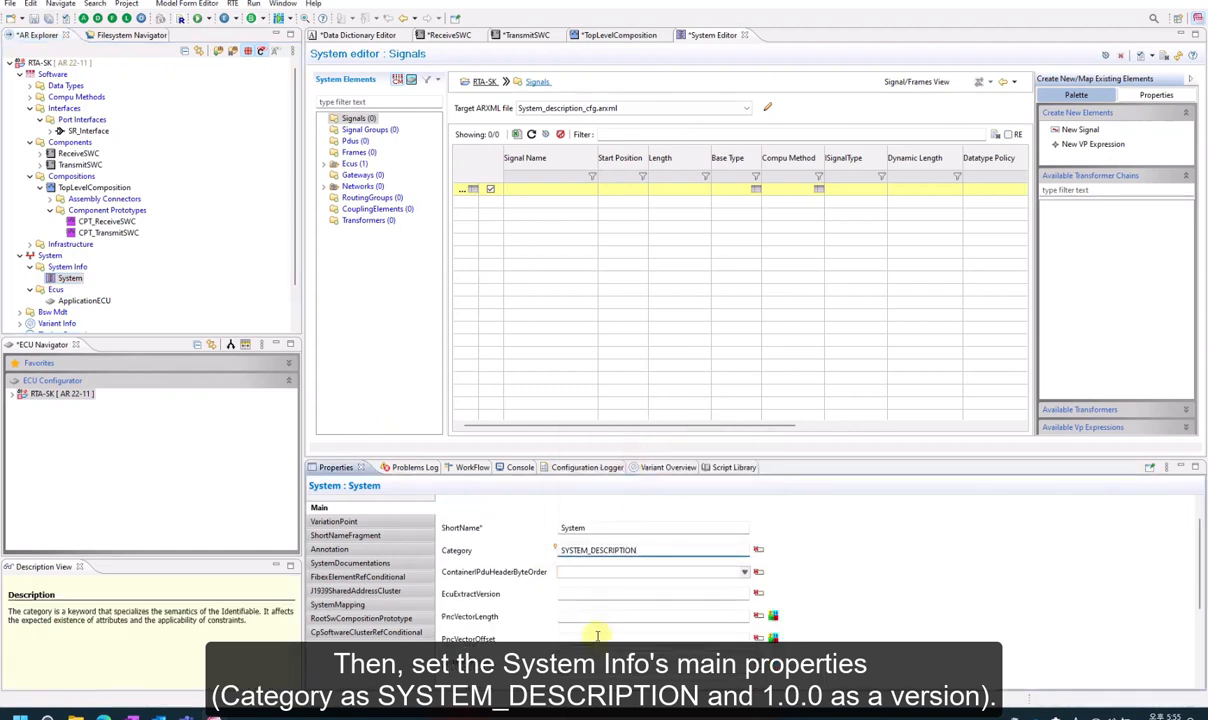
click(598, 661)
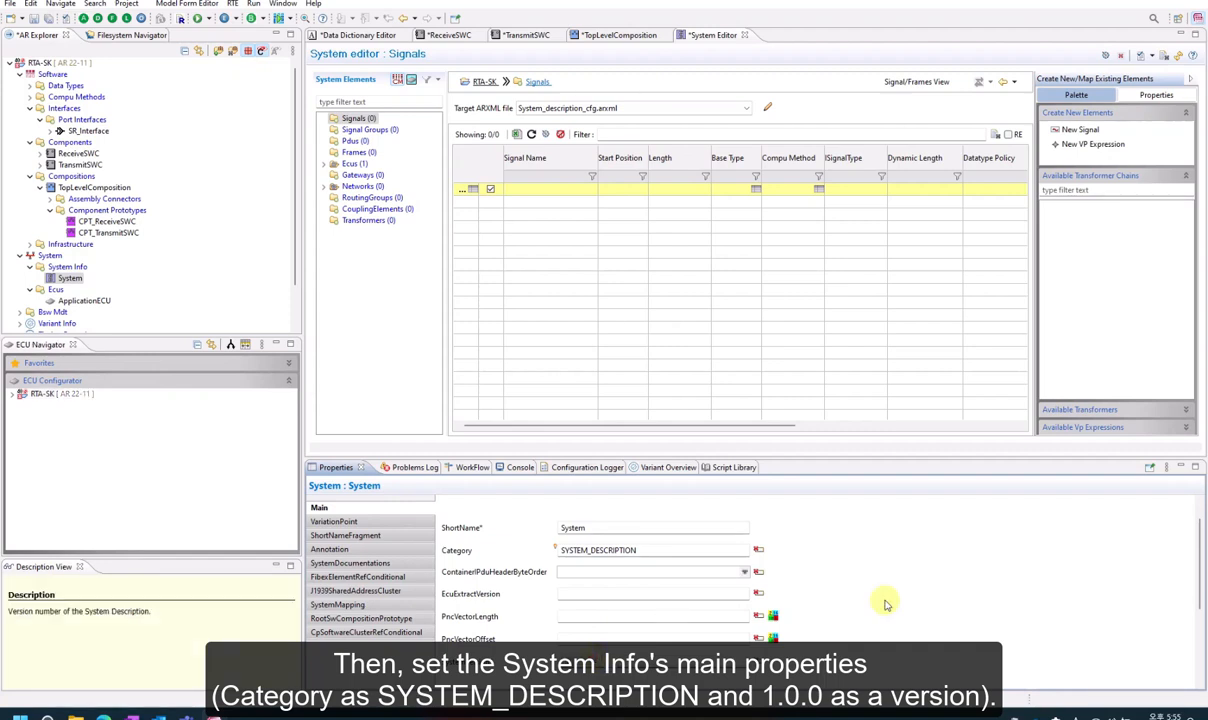
click(919, 581)
key(ctrl+s)
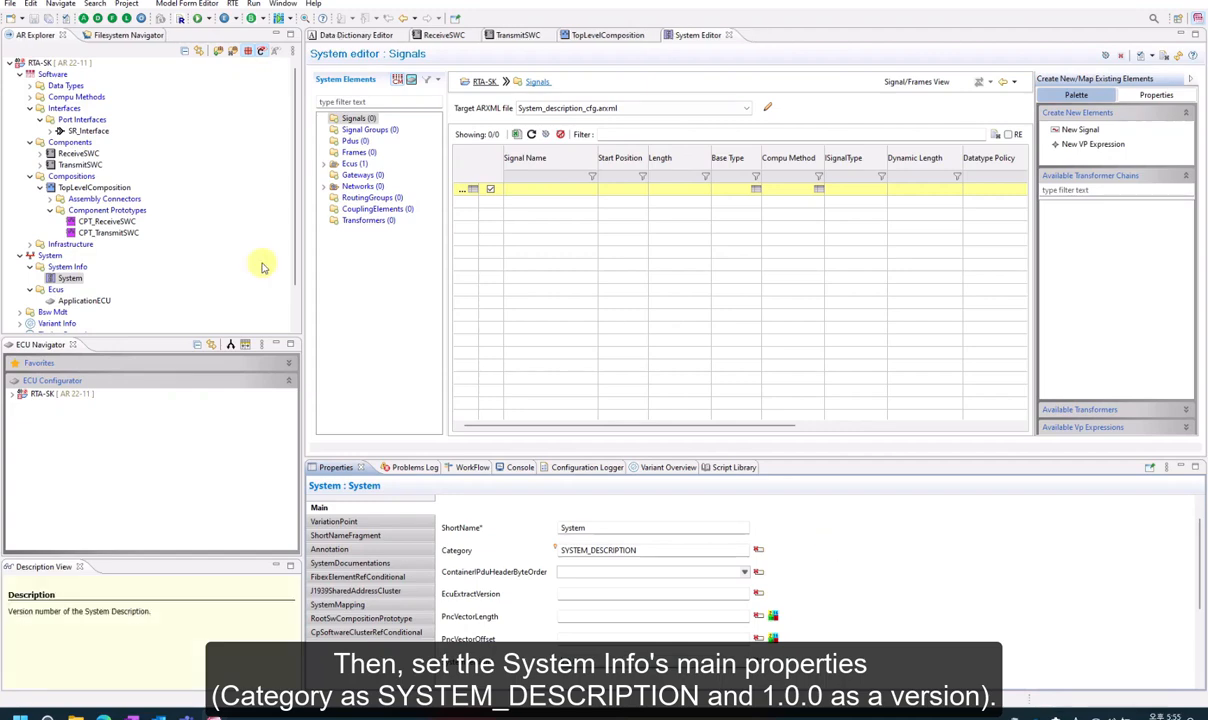
Step: Open the System element in the Mapping Editor and set its root software composition to TopLevelComposition
click(68, 279)
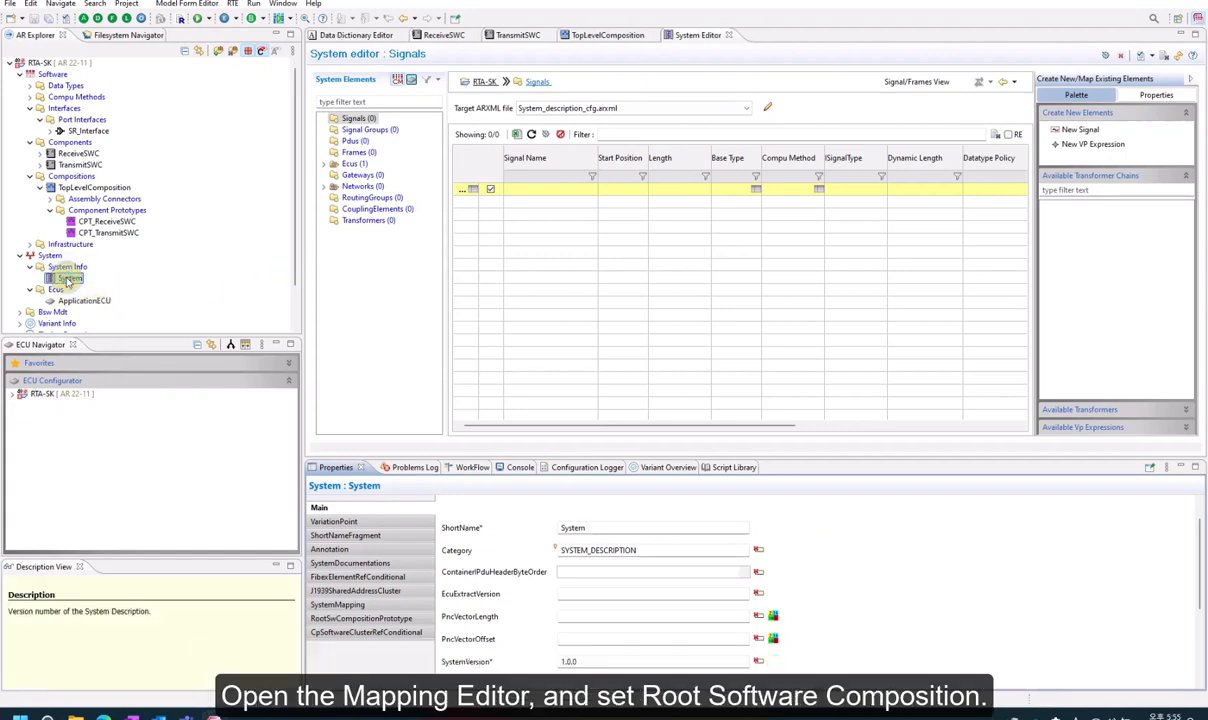
right_click(68, 279)
mouse_move(150, 299)
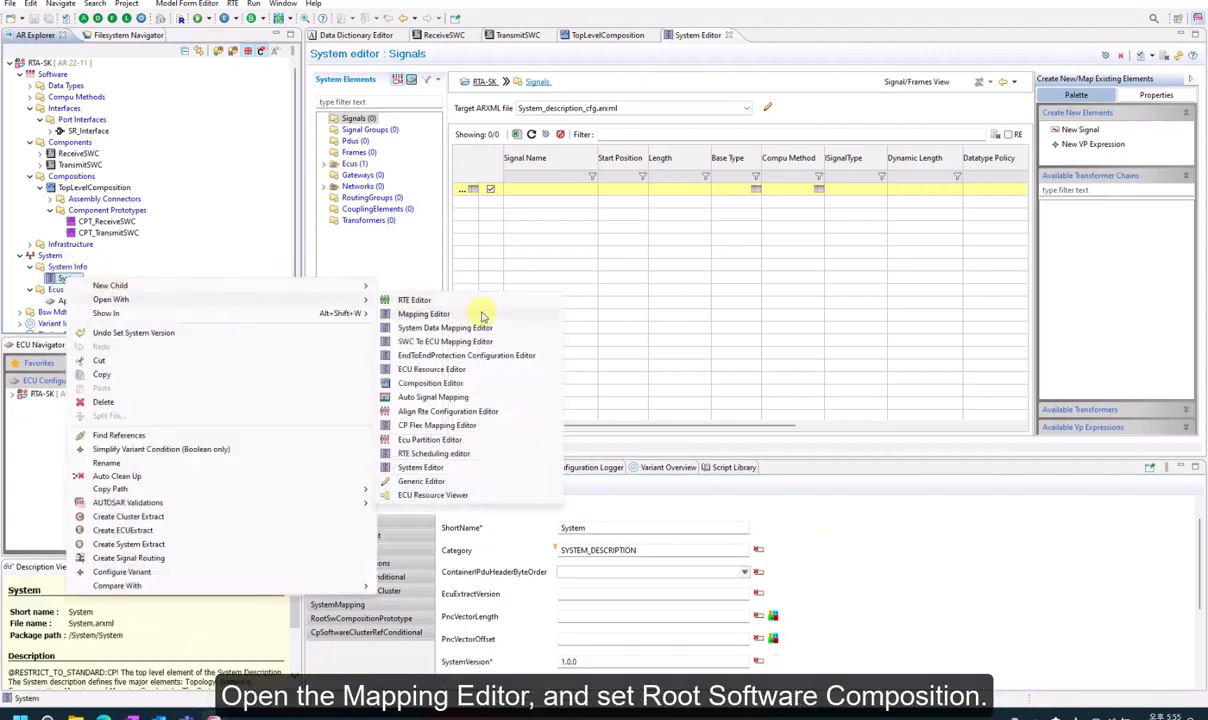
click(482, 315)
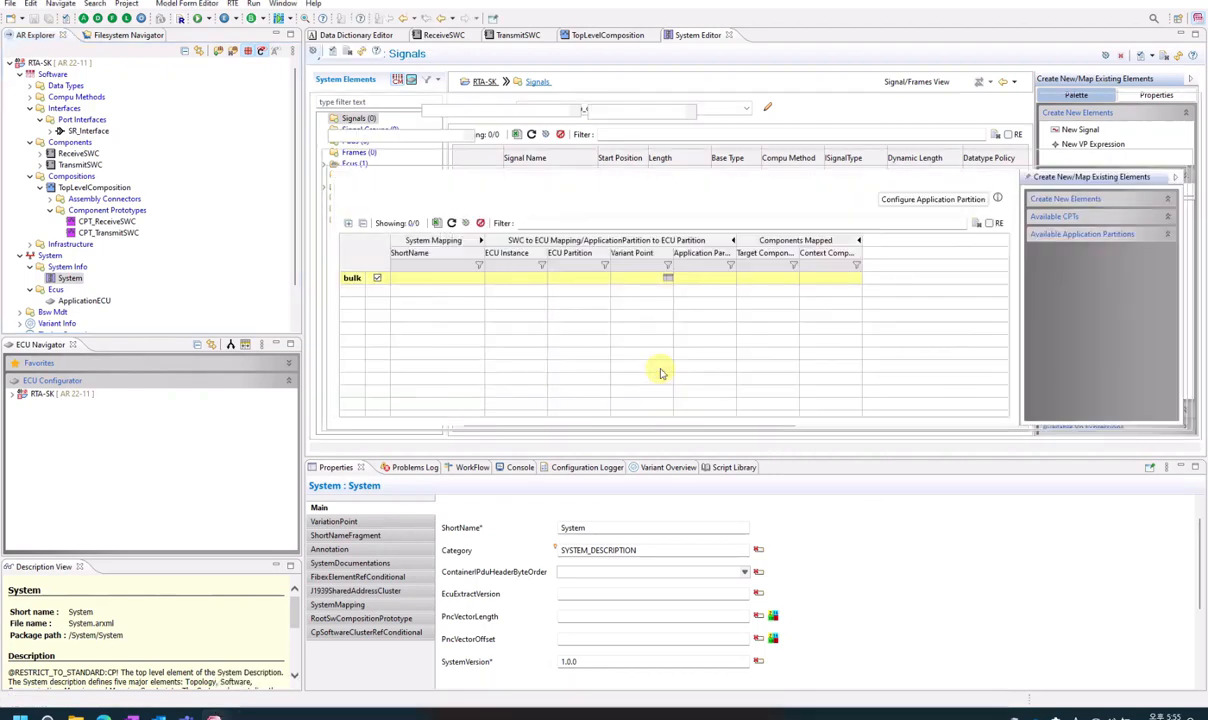
click(551, 119)
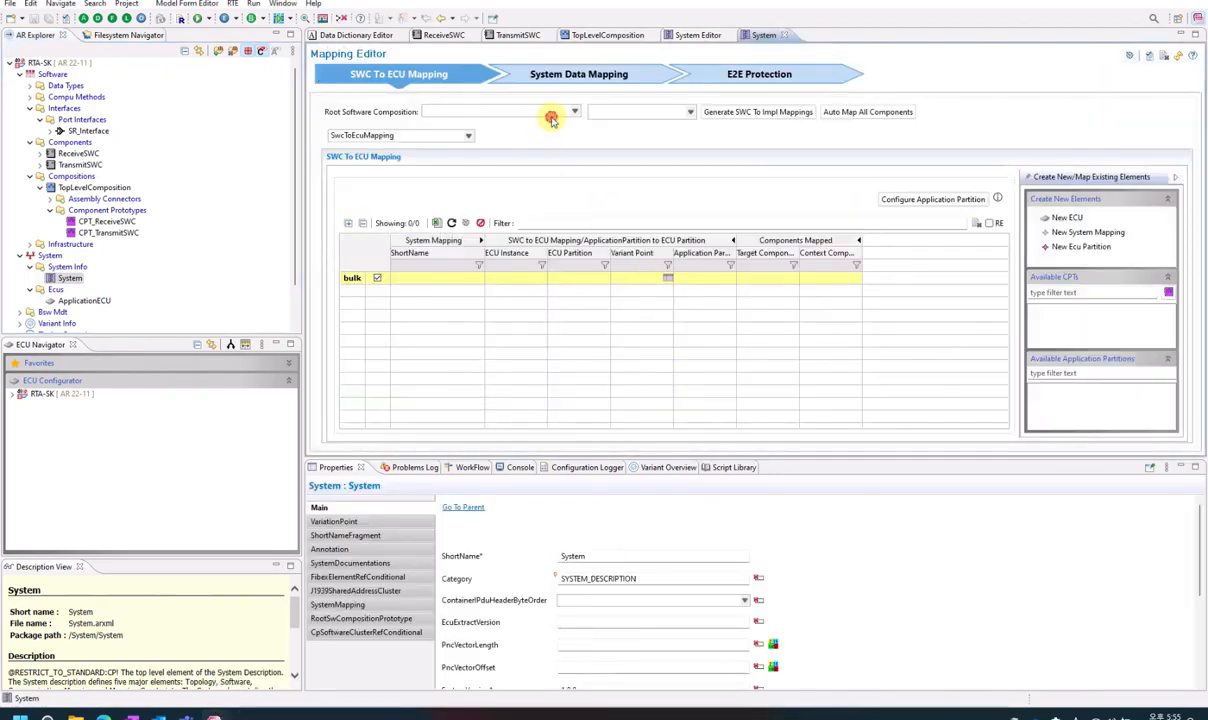
click(549, 120)
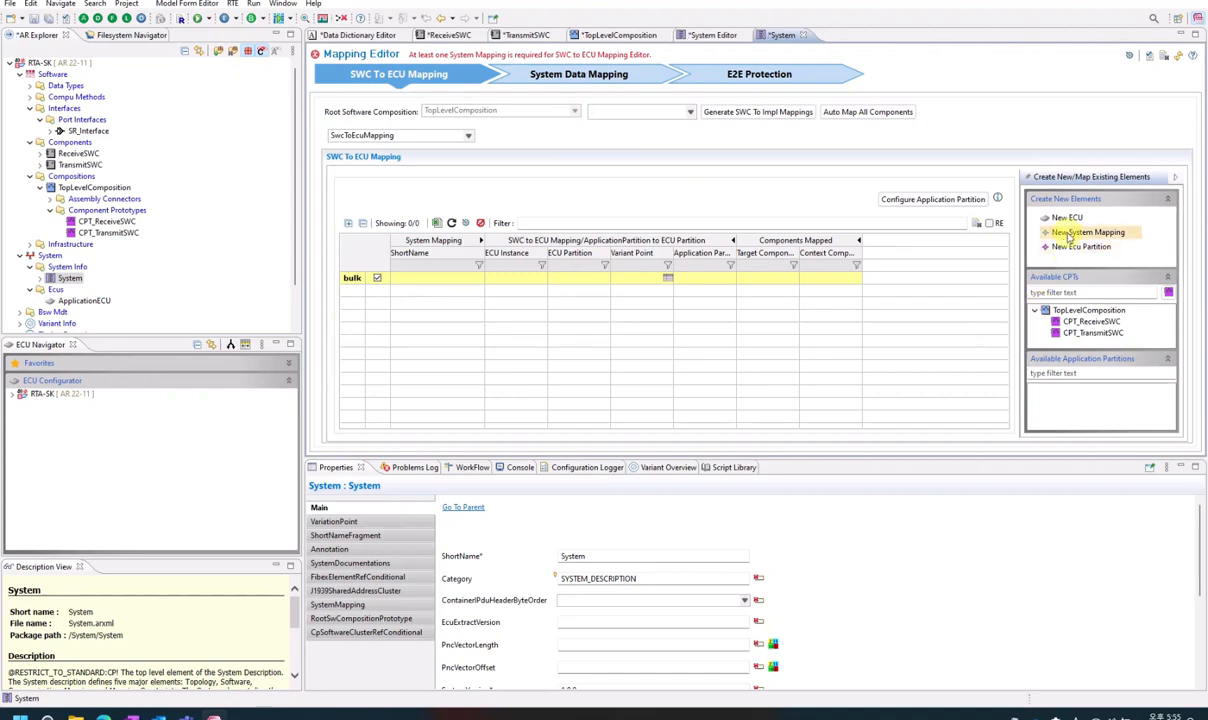
Step: Create a system mapping named SystemMapping in System.arxml, map CPT_ReceiveSWC and CPT_TransmitSWC to the ApplicationECU instance, and save
drag(1068, 234, 489, 283)
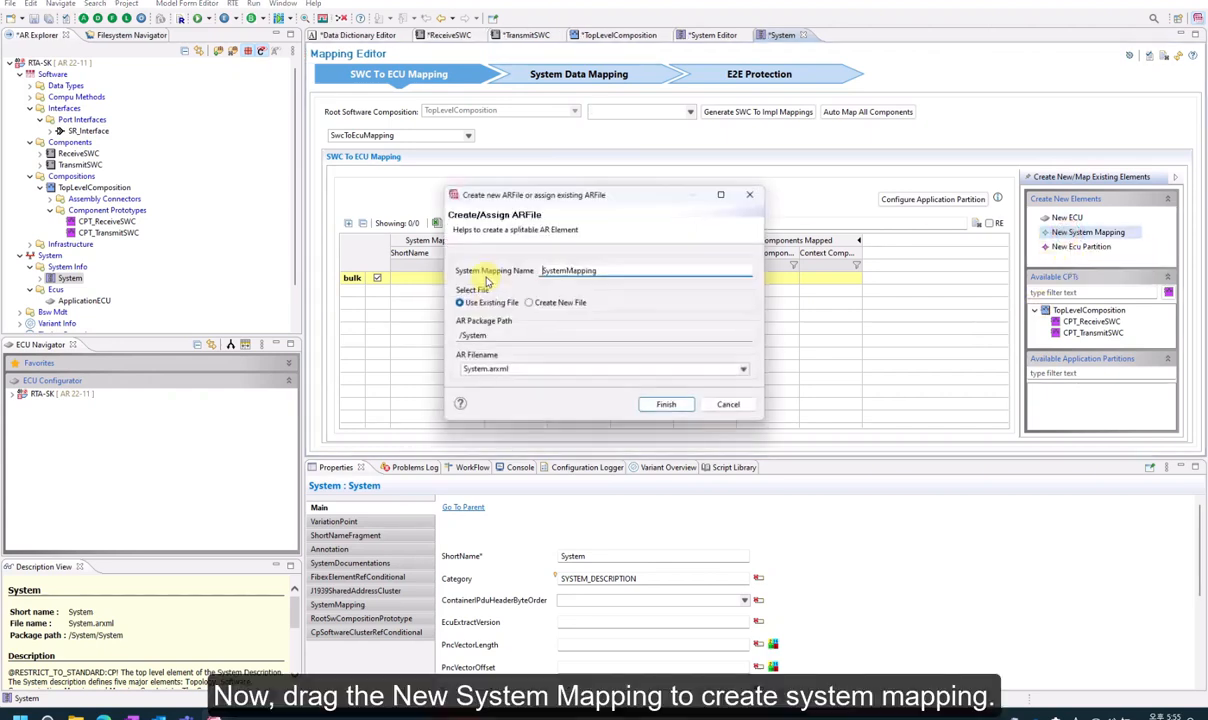
click(657, 405)
click(1052, 322)
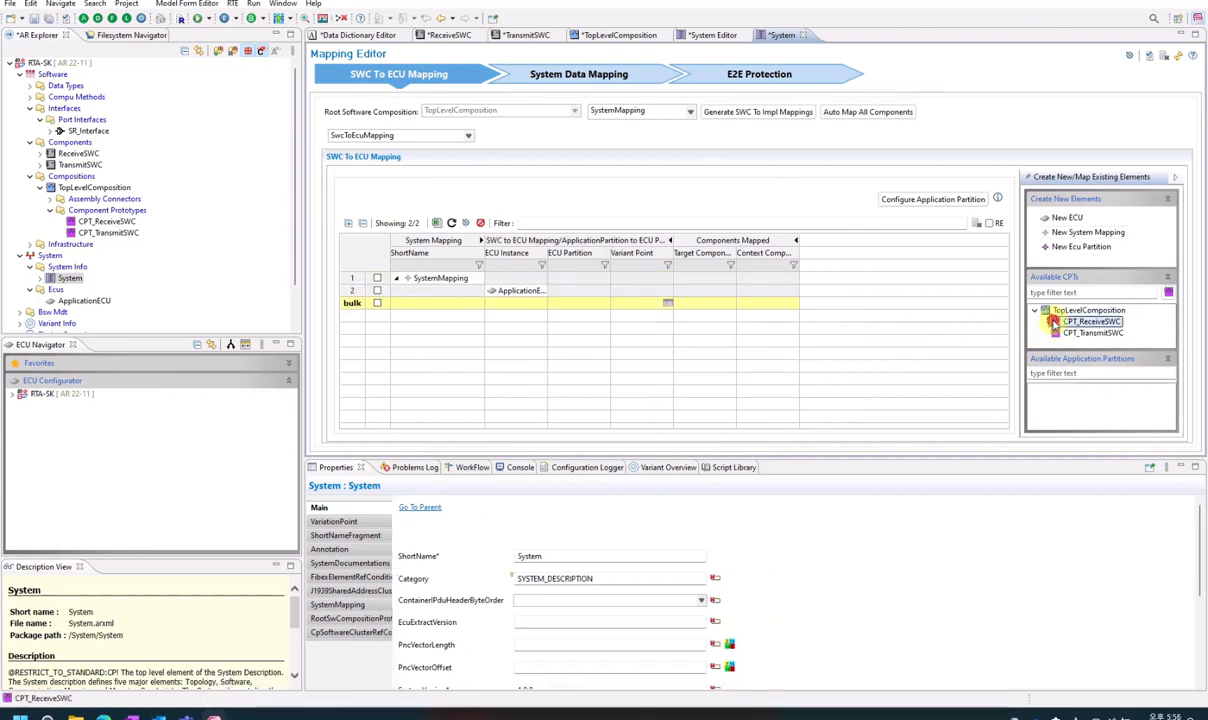
ctrl+click(1064, 334)
drag(1064, 334, 521, 300)
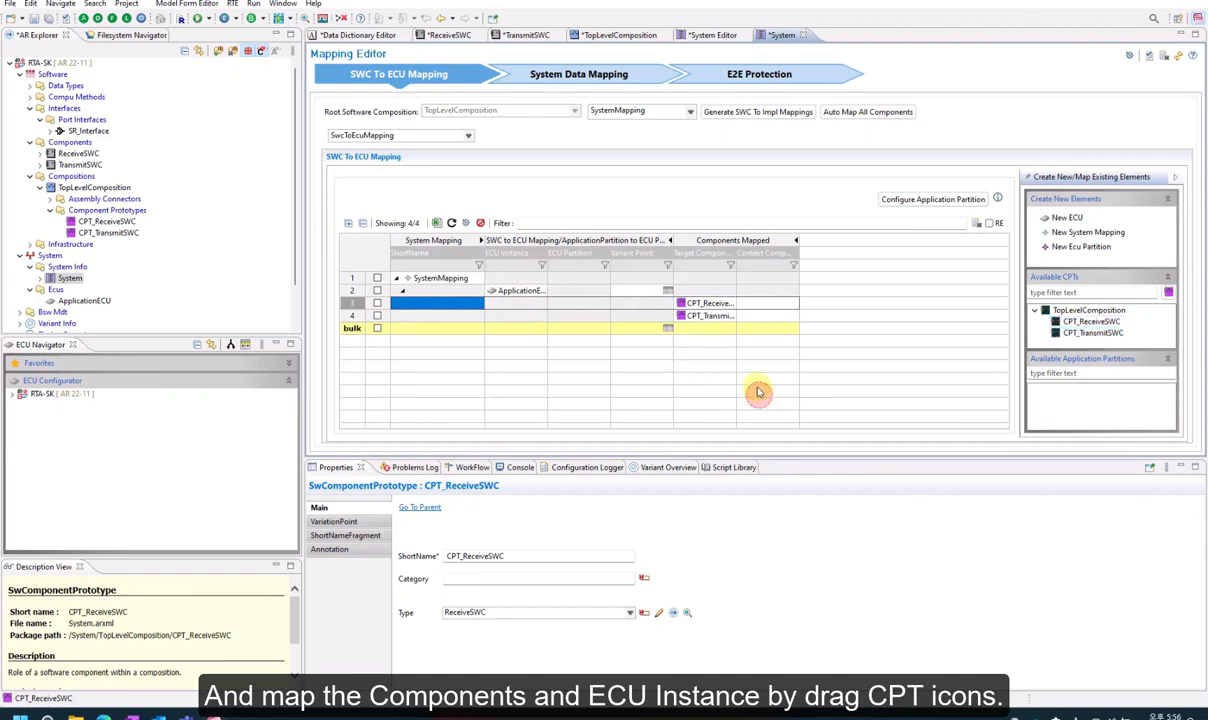
key(ctrl+s)
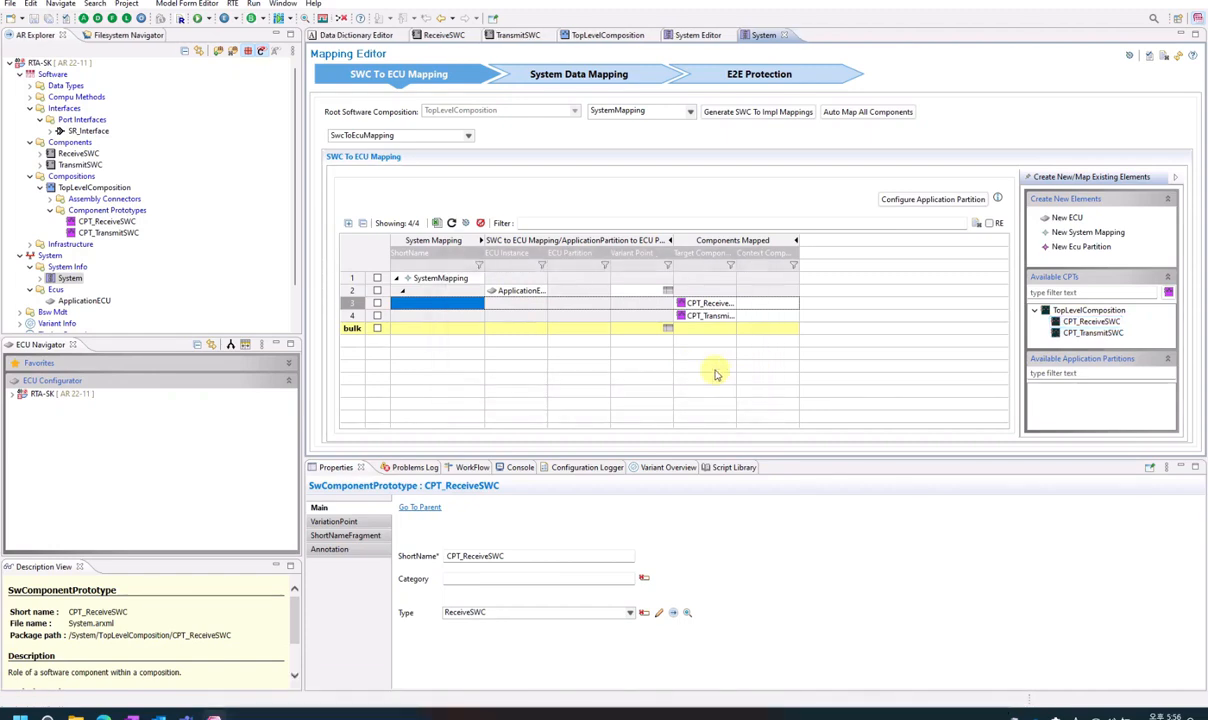
Step: Create the ECU extract from the System element in the same project
click(66, 280)
right_click(67, 283)
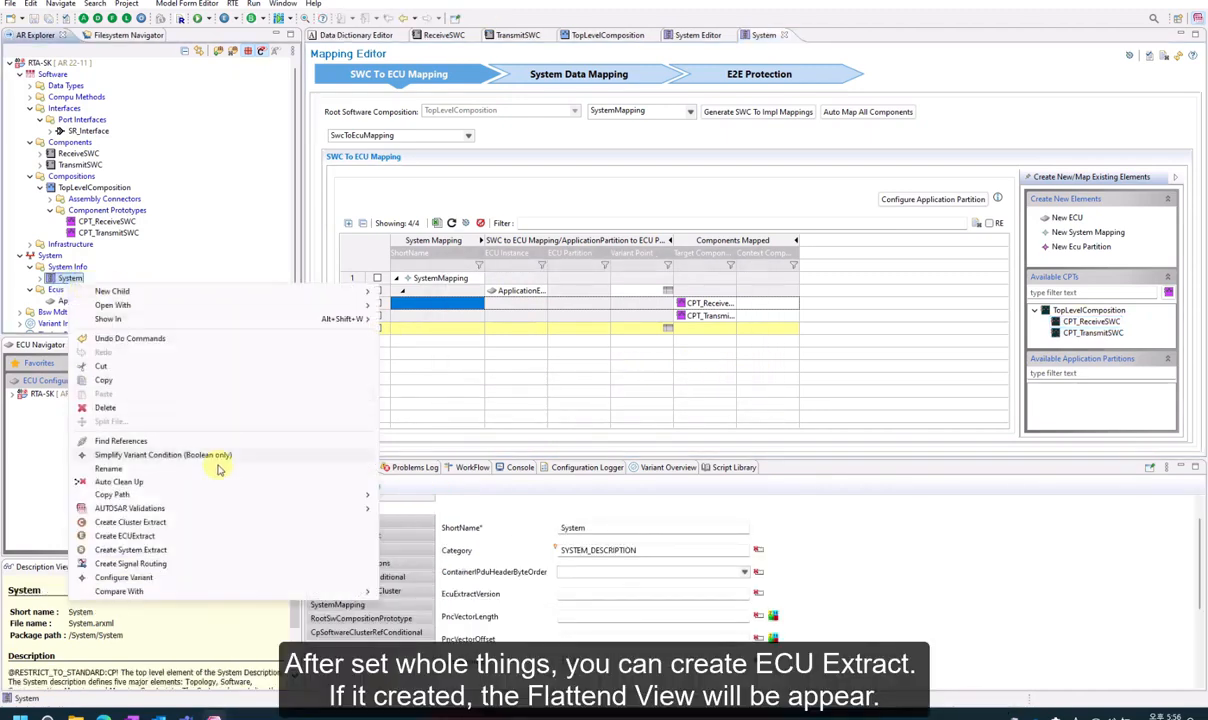
click(213, 538)
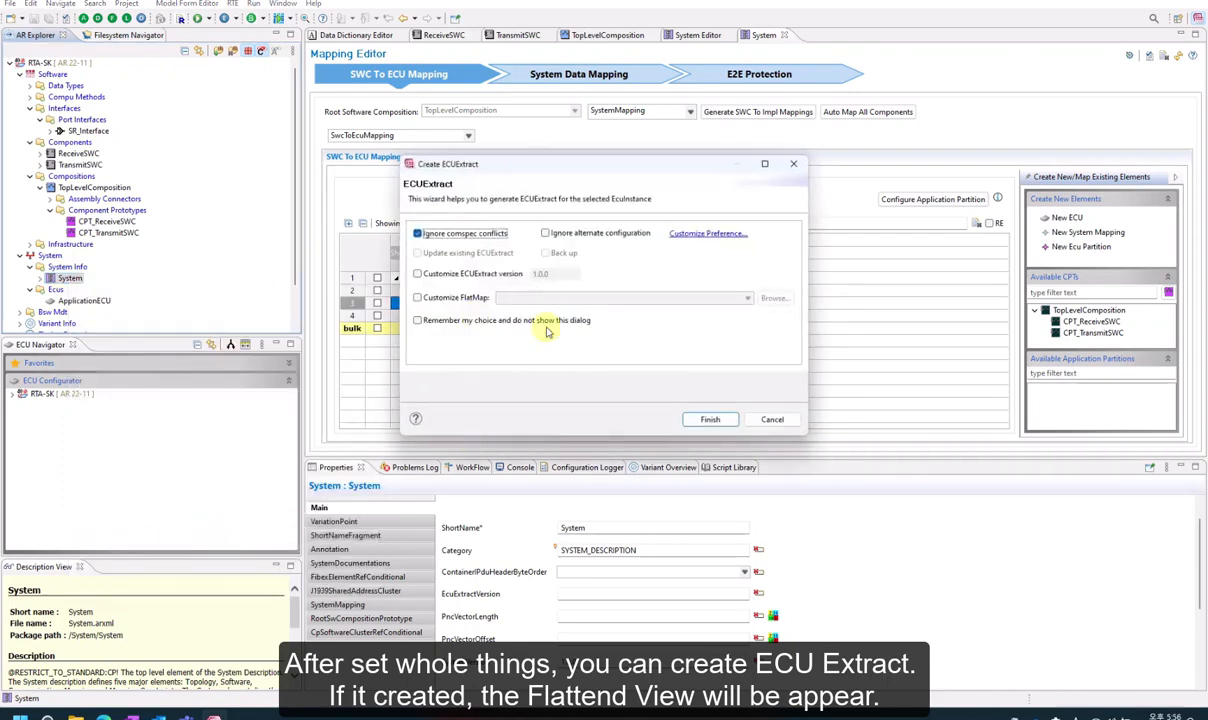
click(476, 236)
click(712, 419)
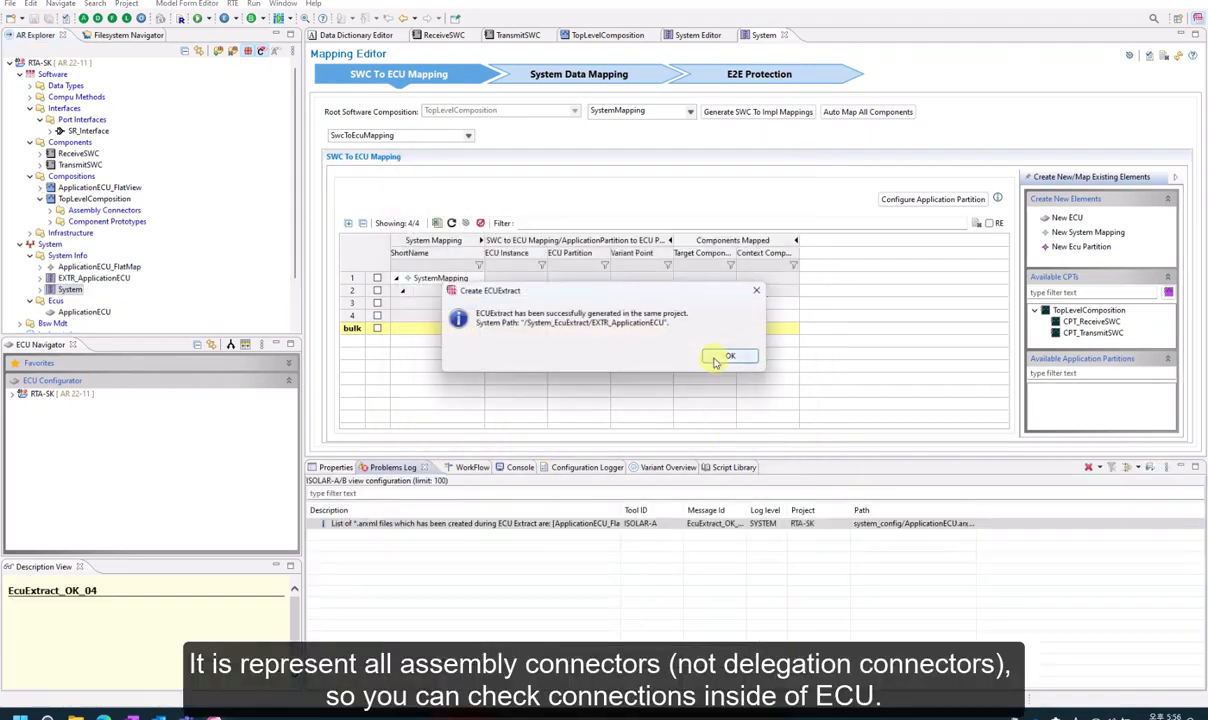
click(716, 358)
Step: Generate the ECU configuration for /EcuInstances/ApplicationECU with BSW generator RTA-BSW_12.3.2, output to ApplicationECU_Project_EcucValues.arxml
scroll(155, 243, down, 1)
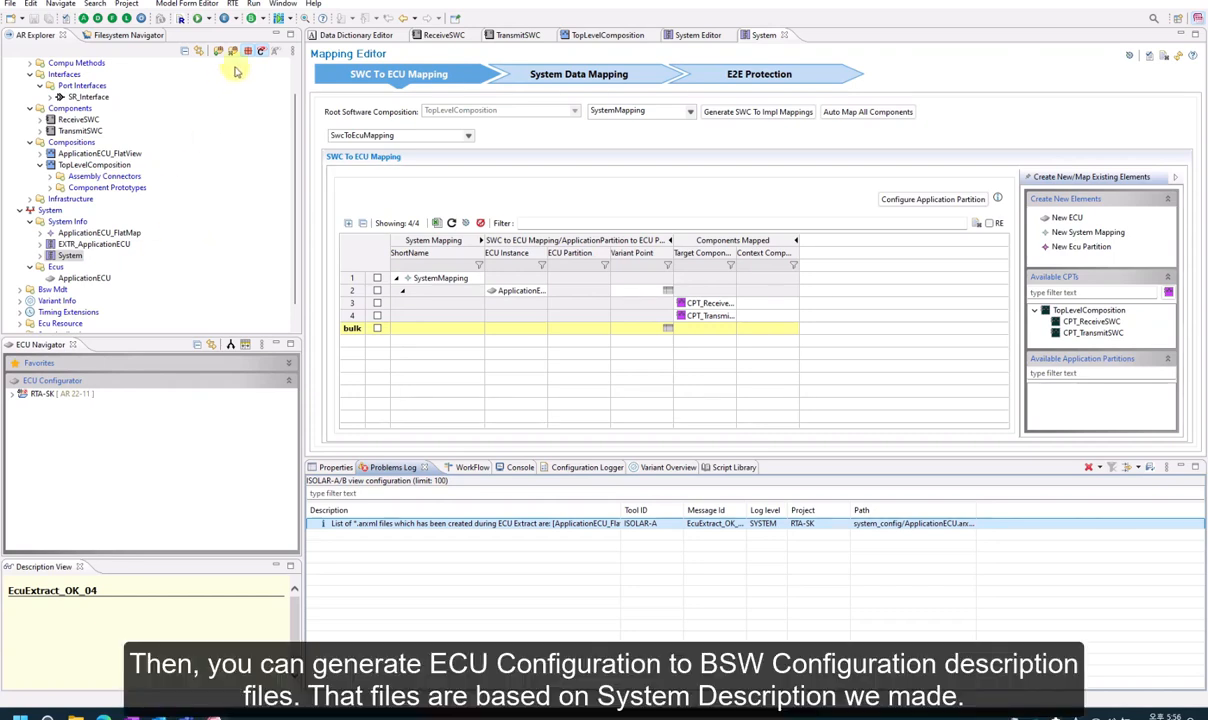
click(225, 18)
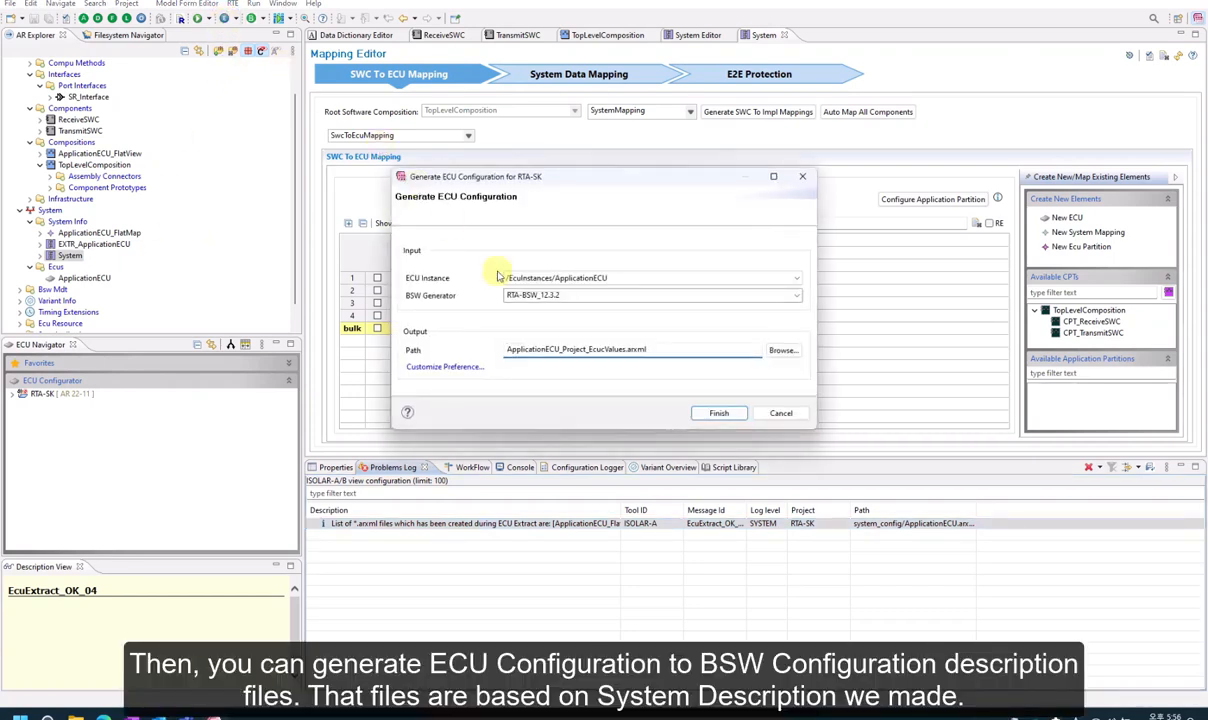
click(718, 413)
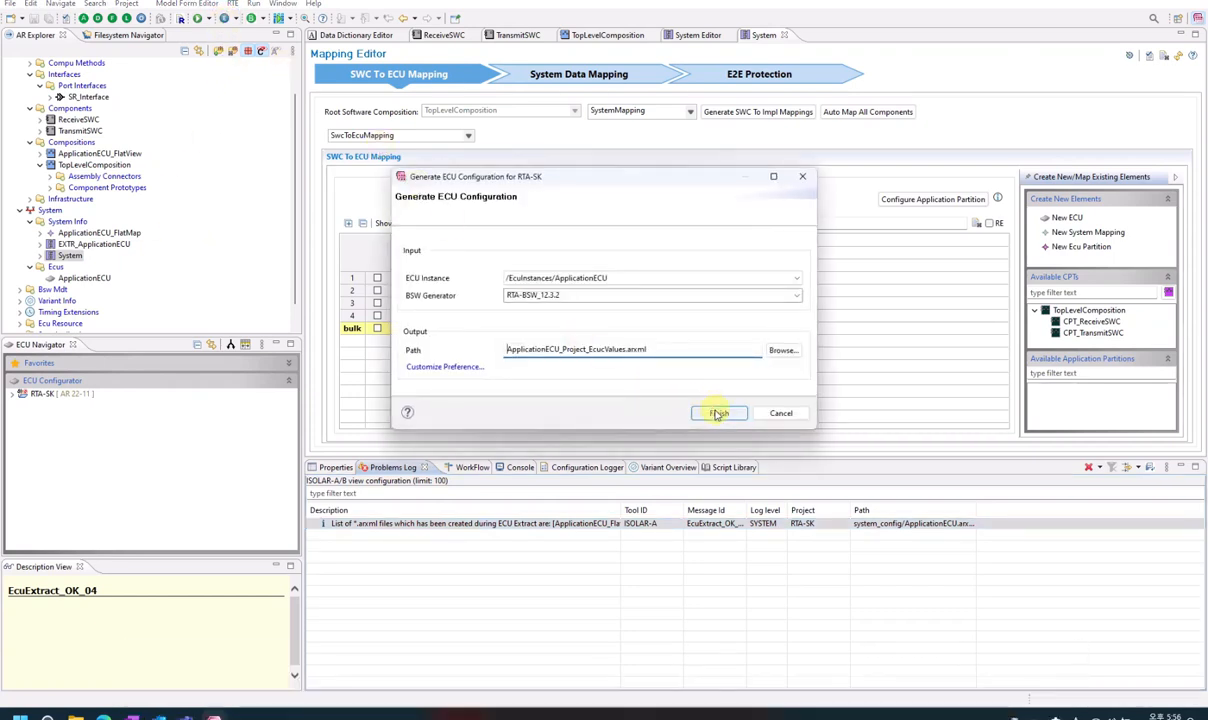
click(716, 413)
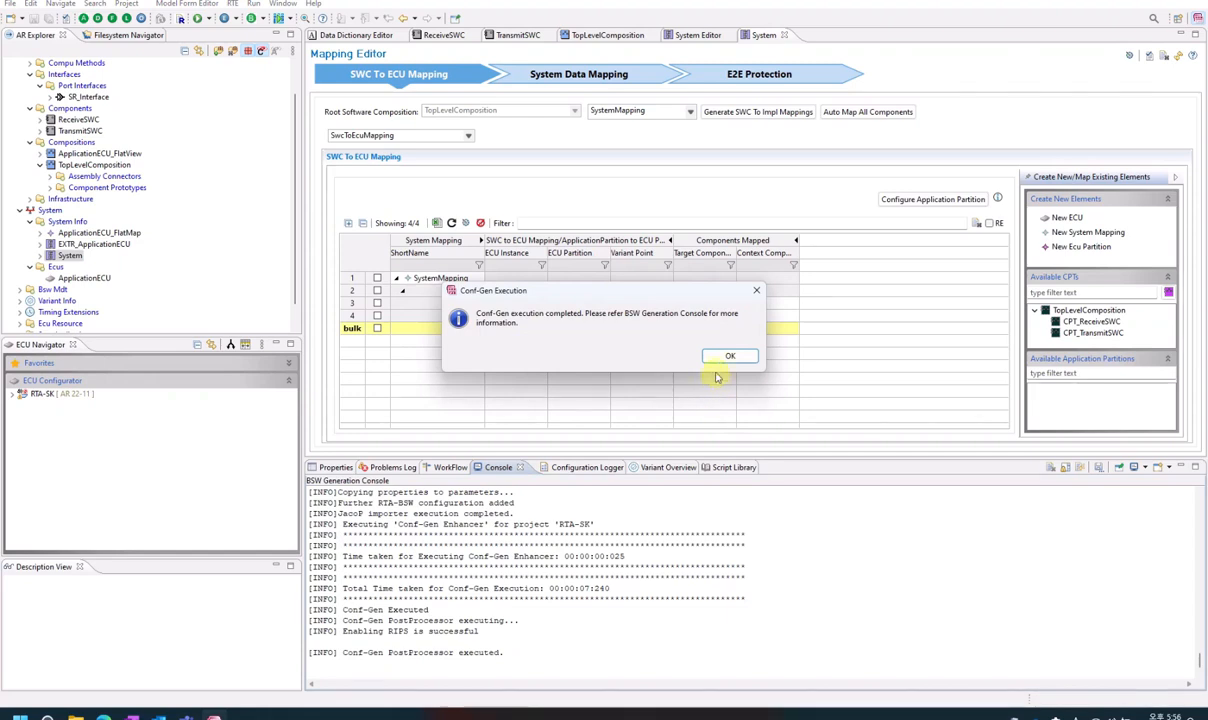
click(724, 356)
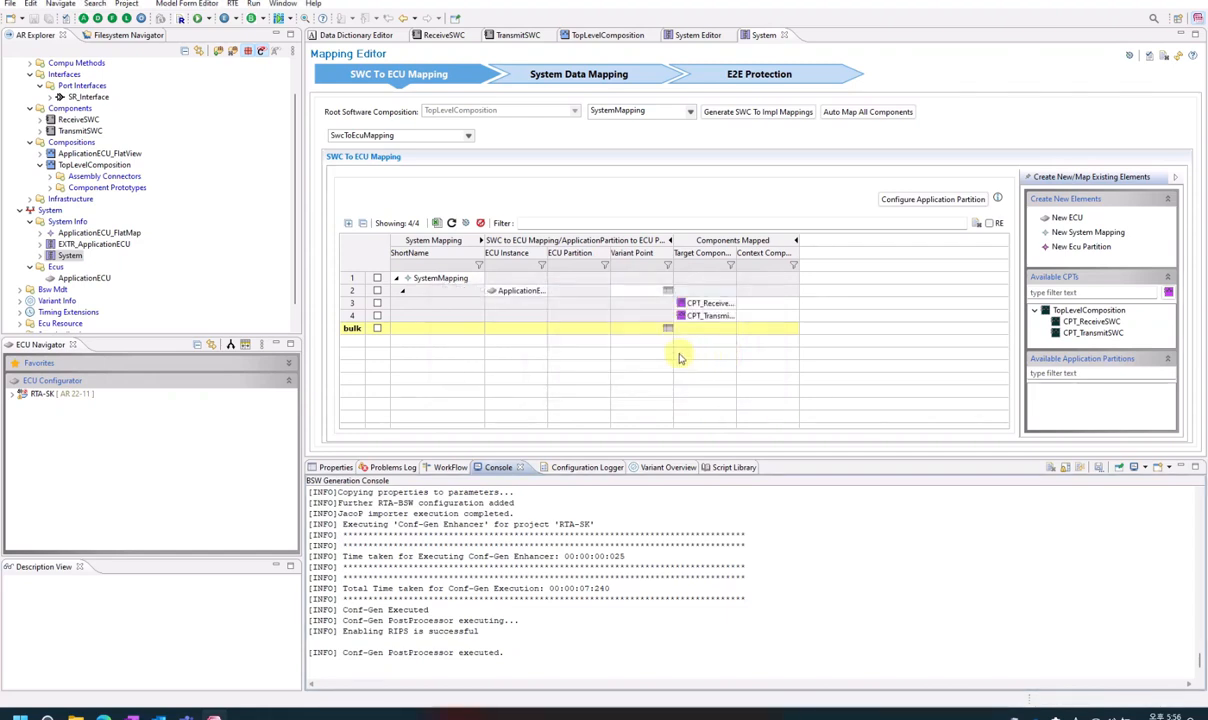